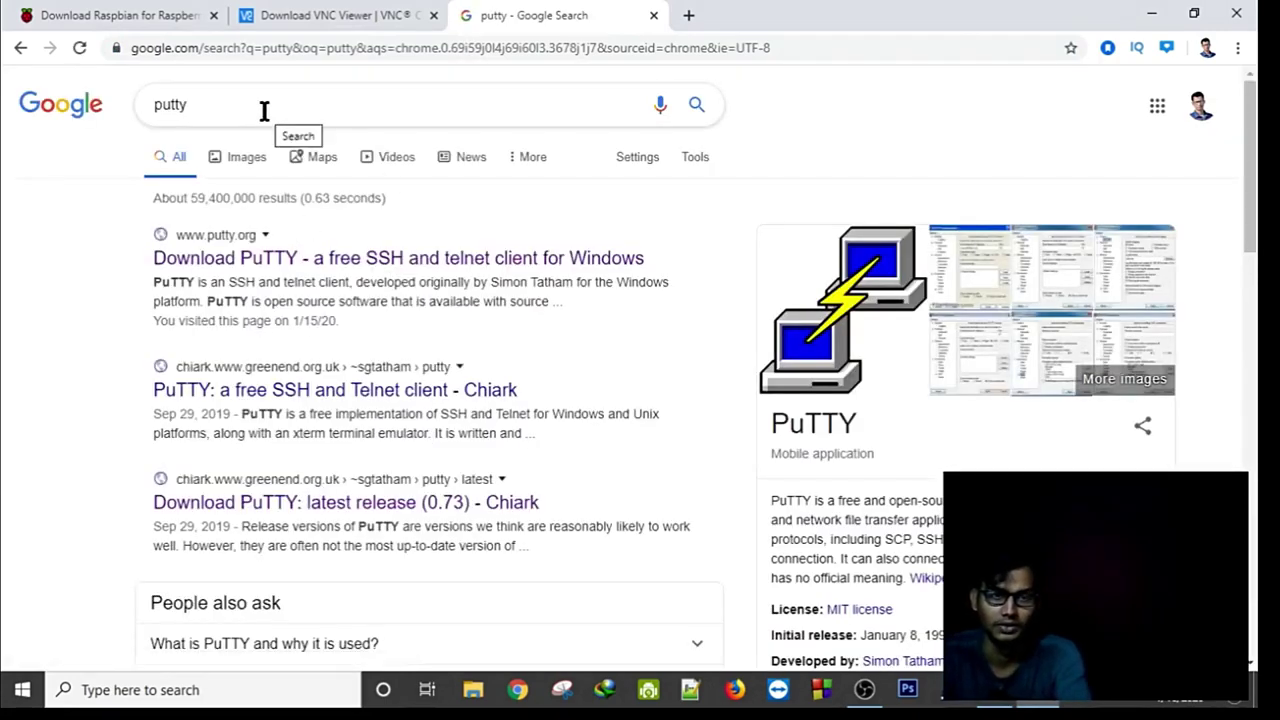
- Go from the putty.org result to the PuTTY 0.73 latest release download page
{"action": "left_click", "coordinate": [352, 260]}
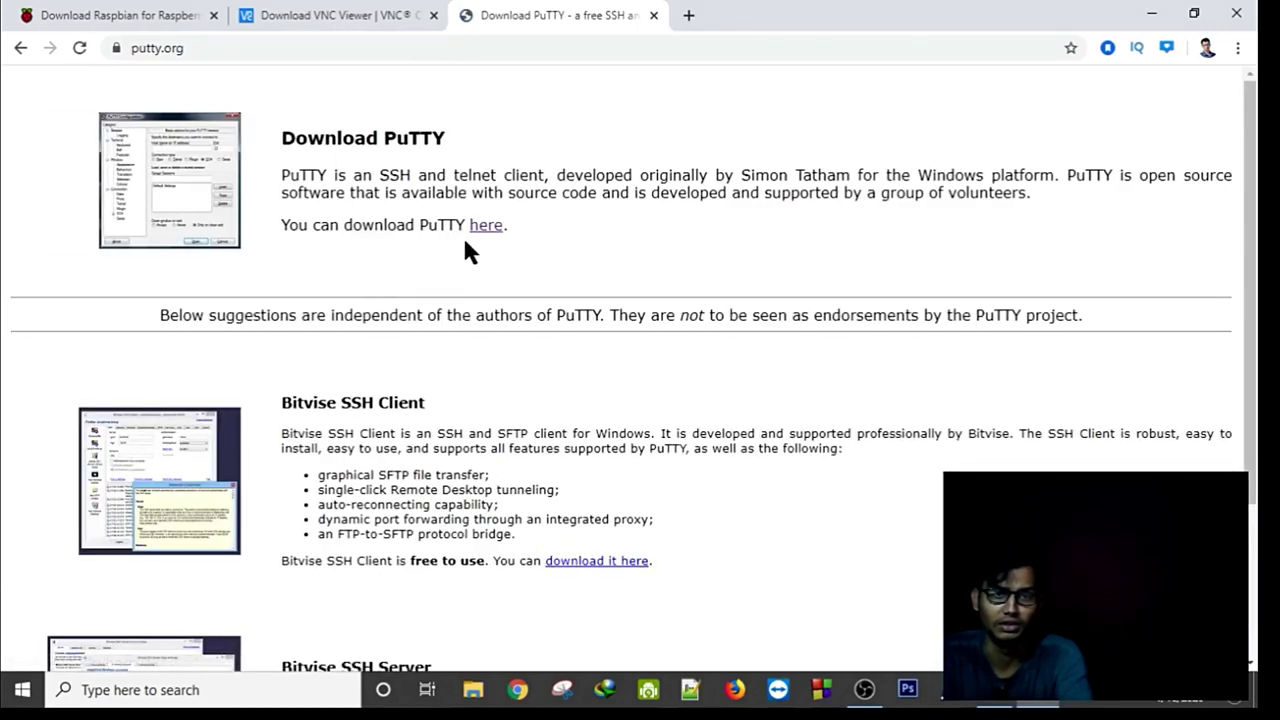
{"action": "left_click", "coordinate": [480, 228]}
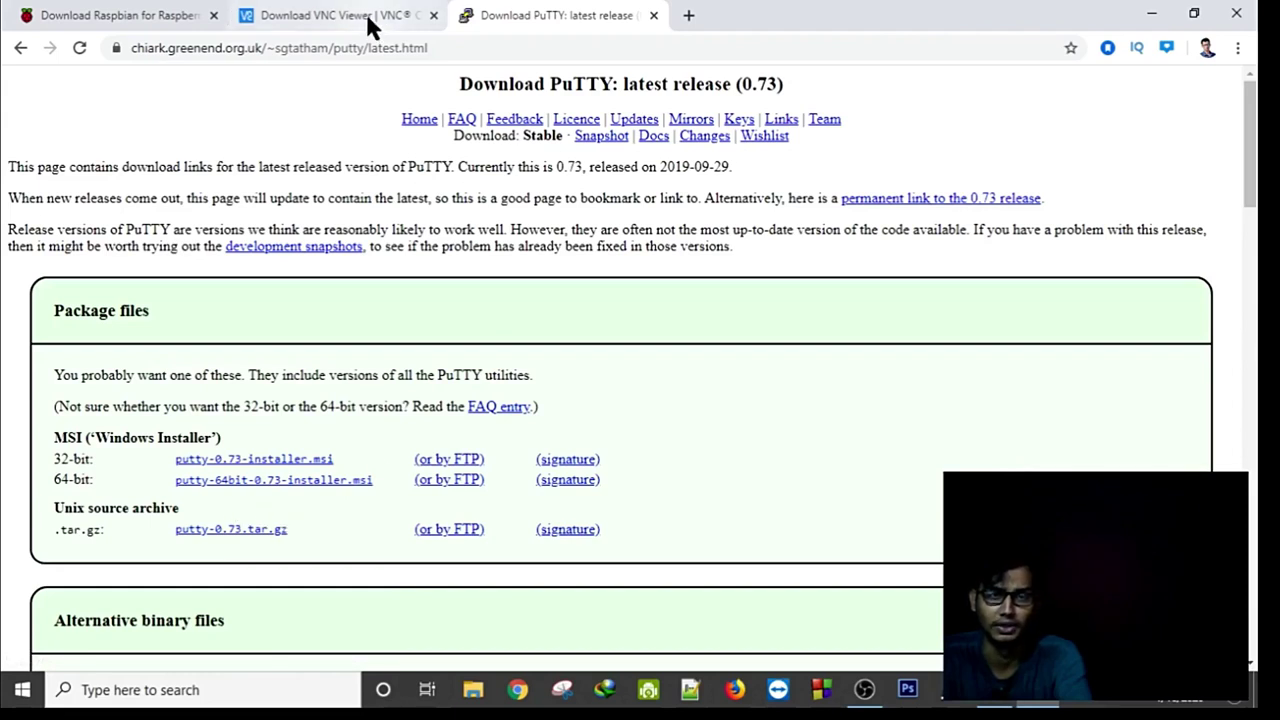
- In a new tab, search Google for 'rufus', correcting the typo in the address bar
{"action": "left_click", "coordinate": [688, 15]}
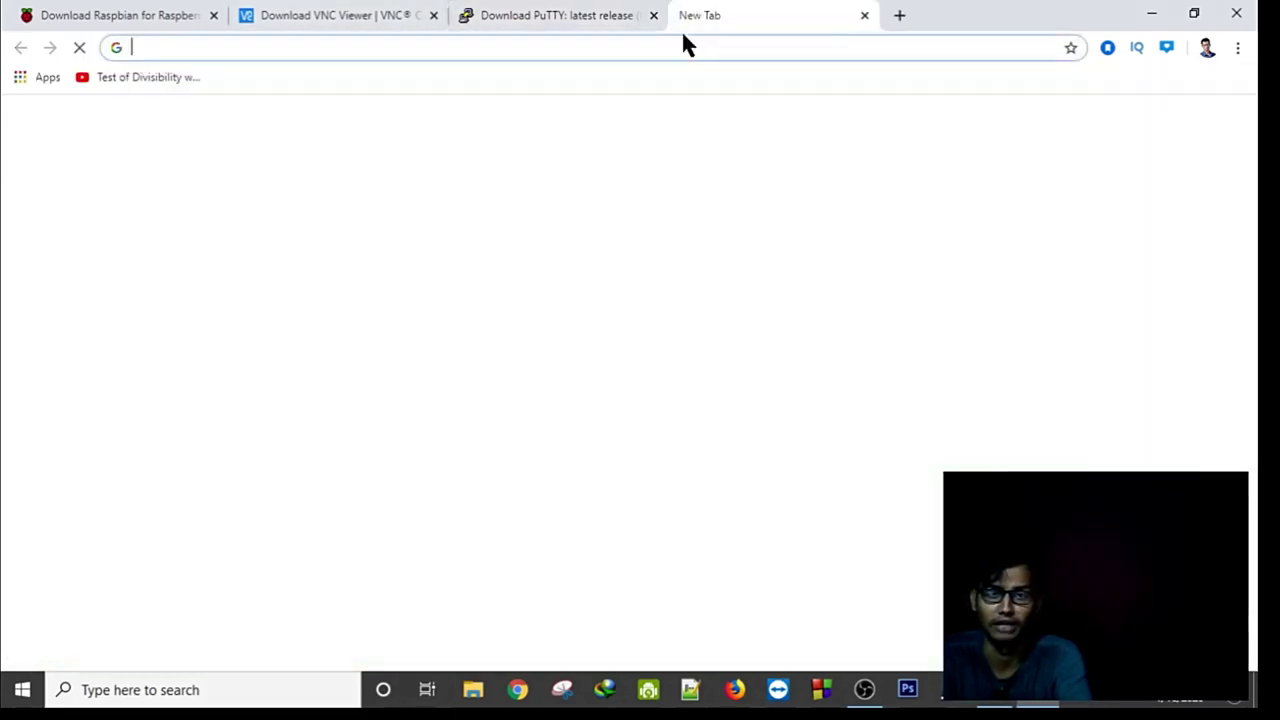
{"action": "type", "text": "r"}
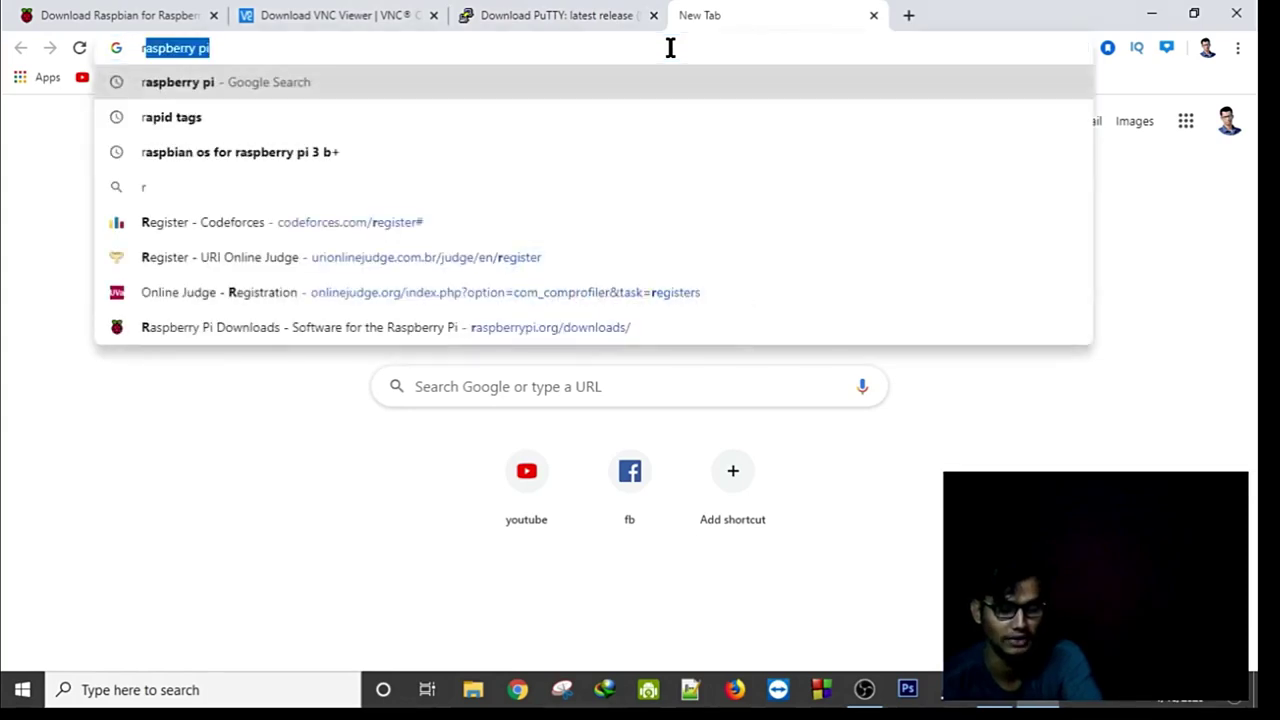
{"action": "type", "text": "ufus/"}
{"action": "key", "text": "Return"}
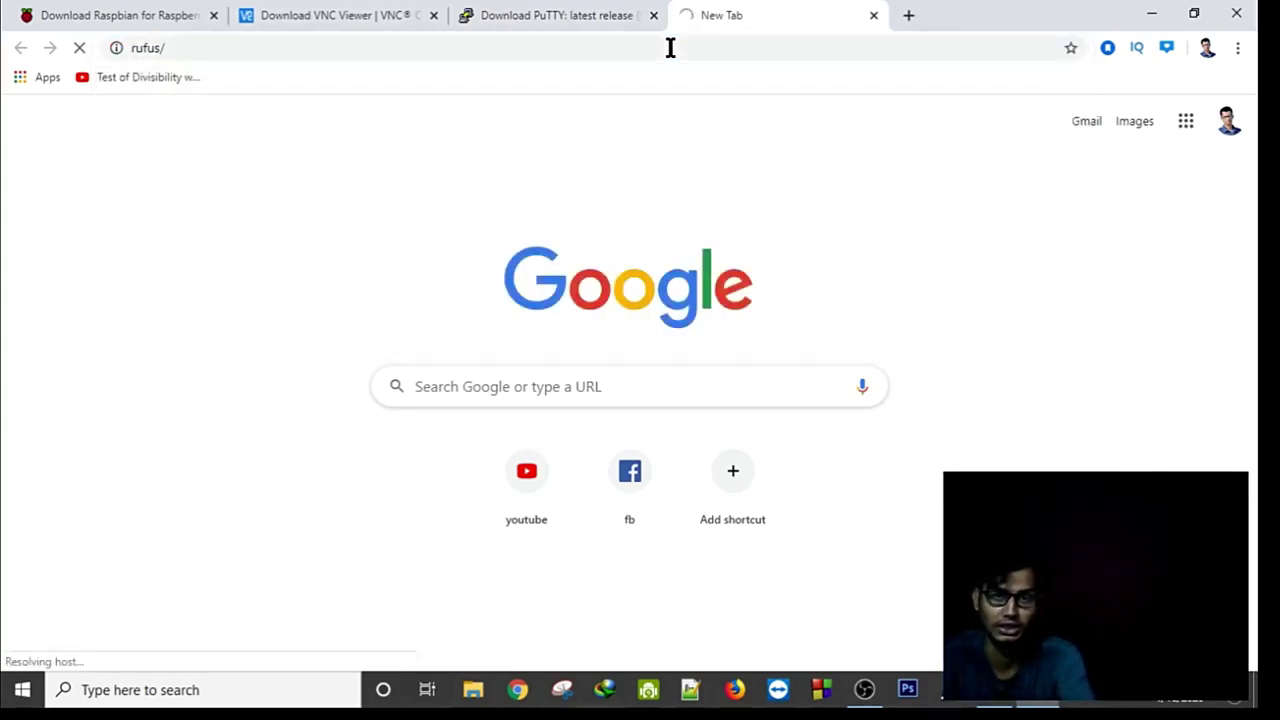
{"action": "left_click", "coordinate": [665, 47]}
{"action": "key", "text": "Right"}
{"action": "key", "text": "BackSpace"}
{"action": "key", "text": "BackSpace"}
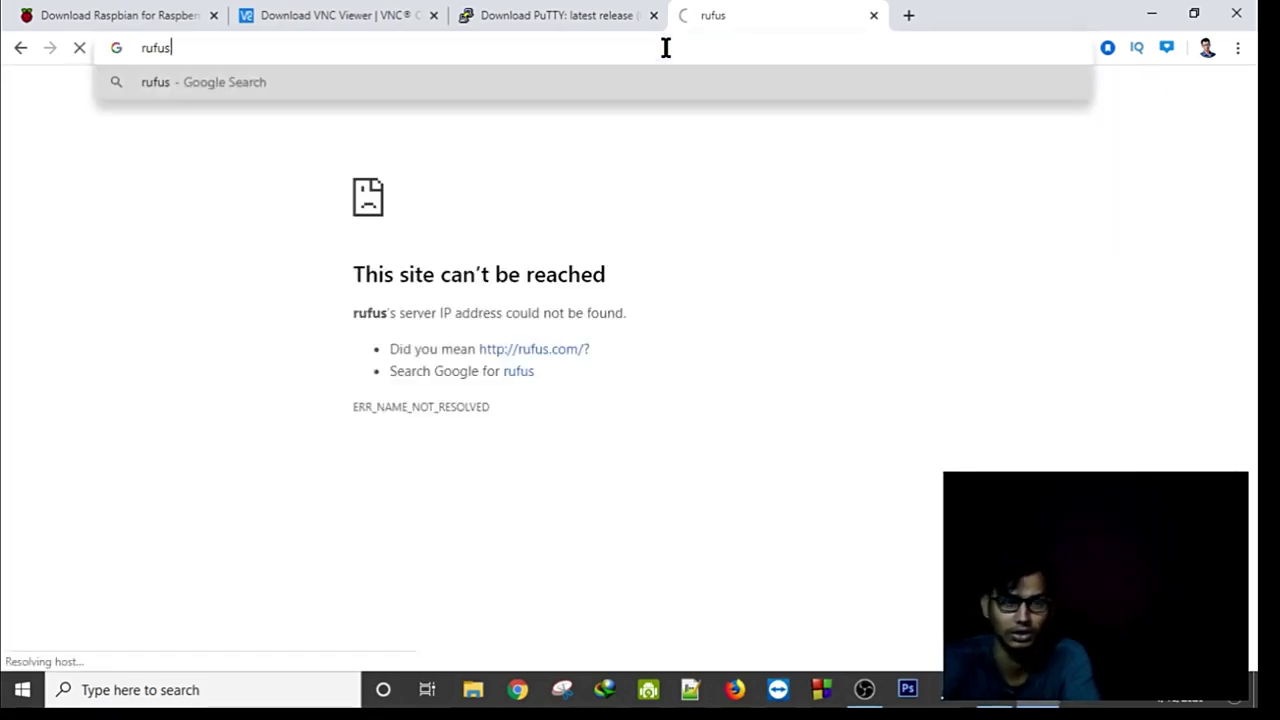
{"action": "key", "text": "Return"}
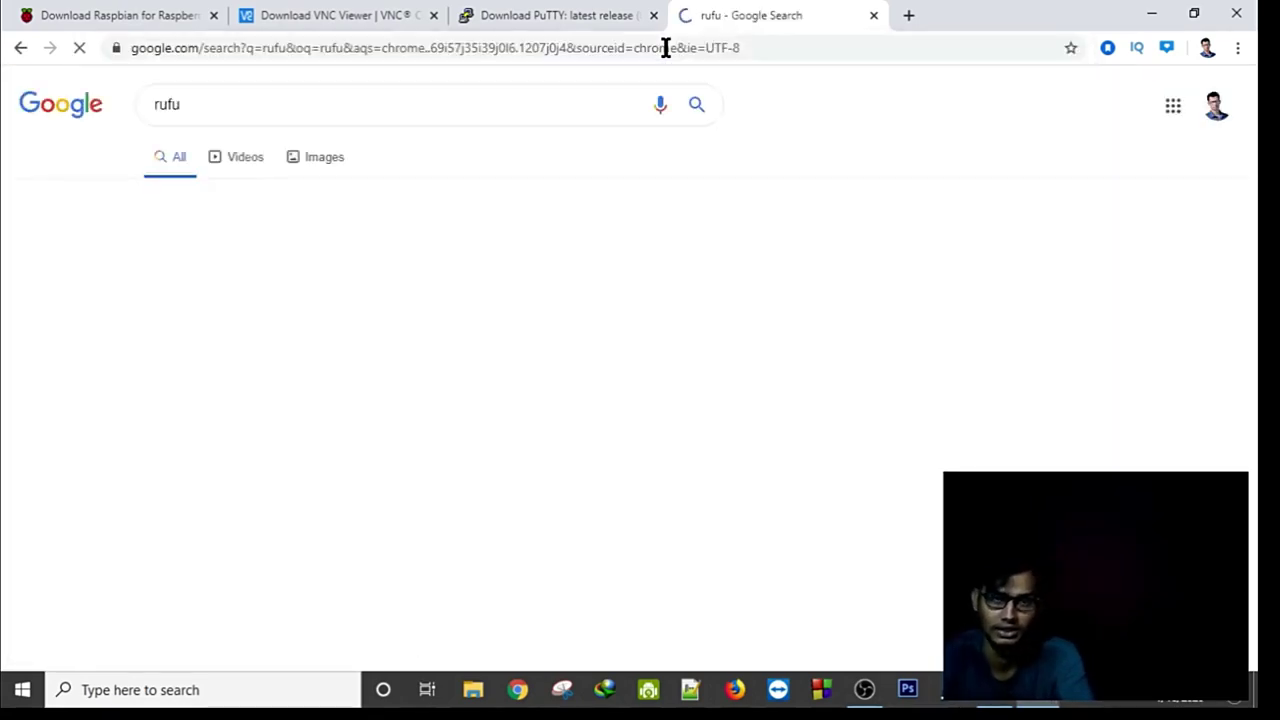
- Open the official Rufus website rufus.ie, browse the page, and minimise Chrome
{"action": "left_click", "coordinate": [178, 293]}
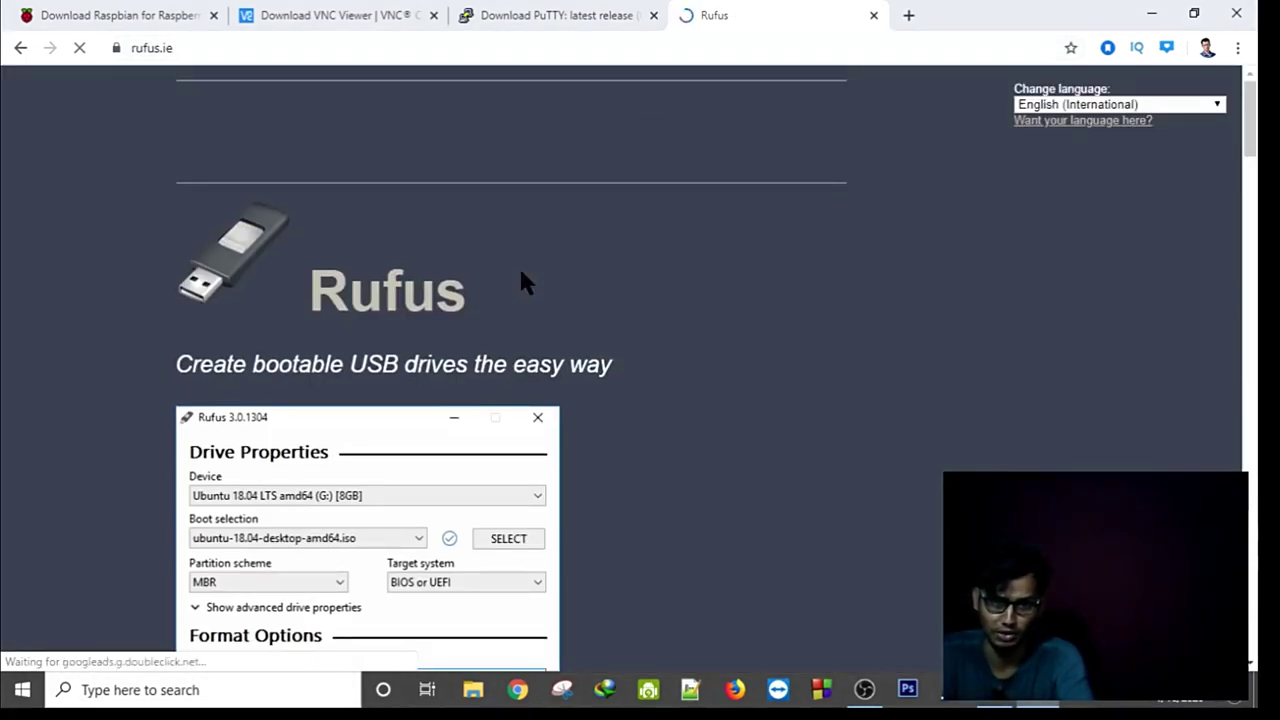
{"action": "scroll", "coordinate": [526, 300], "scroll_direction": "down", "scroll_amount": 7}
{"action": "scroll", "coordinate": [526, 345], "scroll_direction": "down", "scroll_amount": 5}
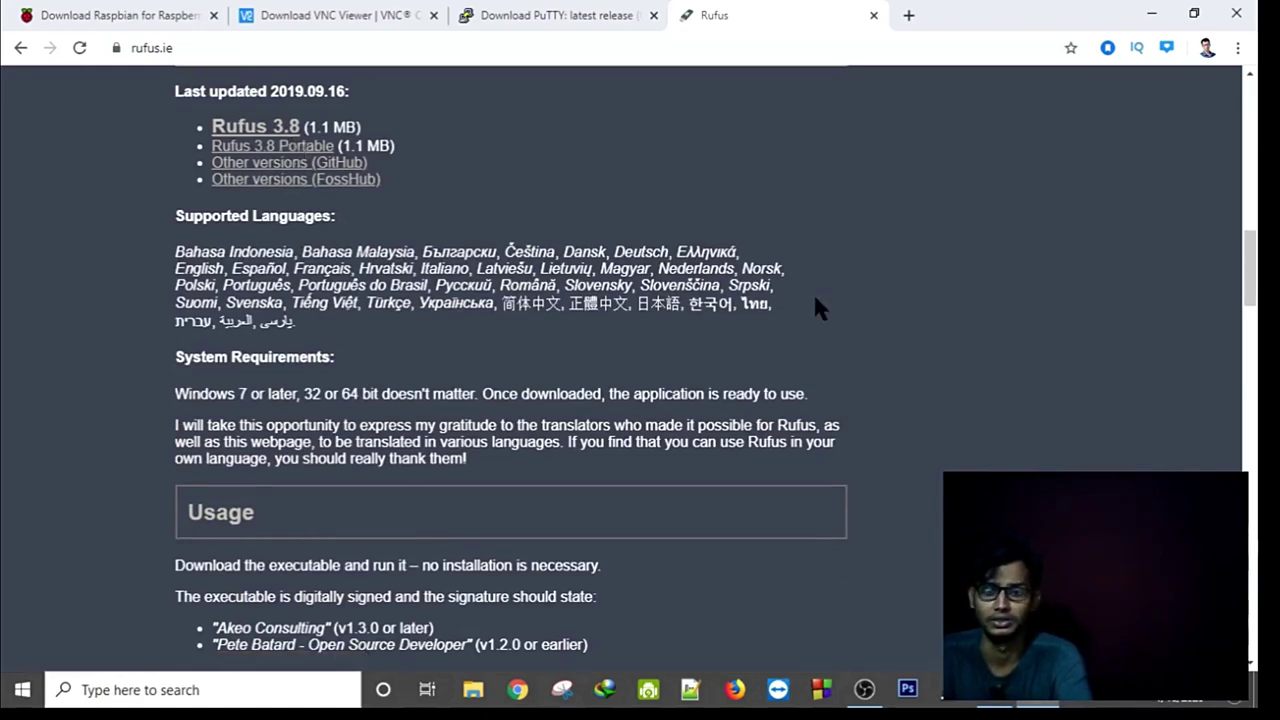
{"action": "scroll", "coordinate": [814, 306], "scroll_direction": "up", "scroll_amount": 4}
{"action": "scroll", "coordinate": [818, 306], "scroll_direction": "up", "scroll_amount": 7}
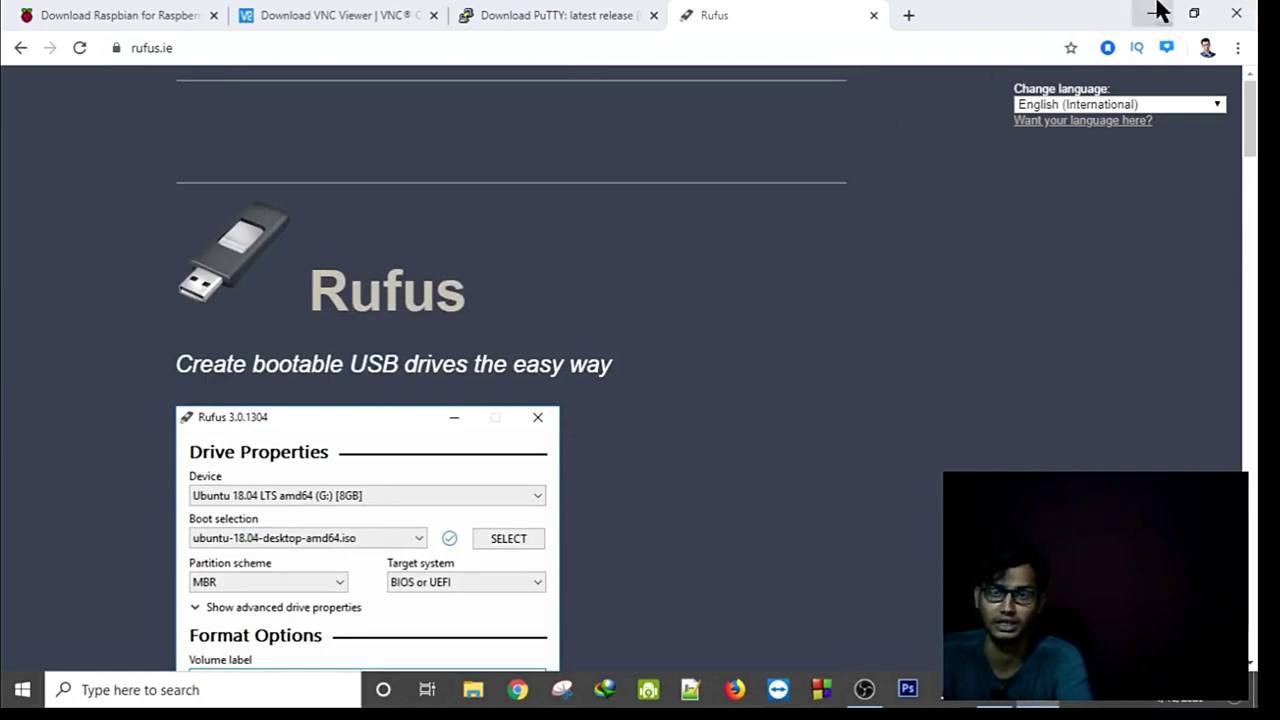
{"action": "left_click", "coordinate": [1158, 12]}
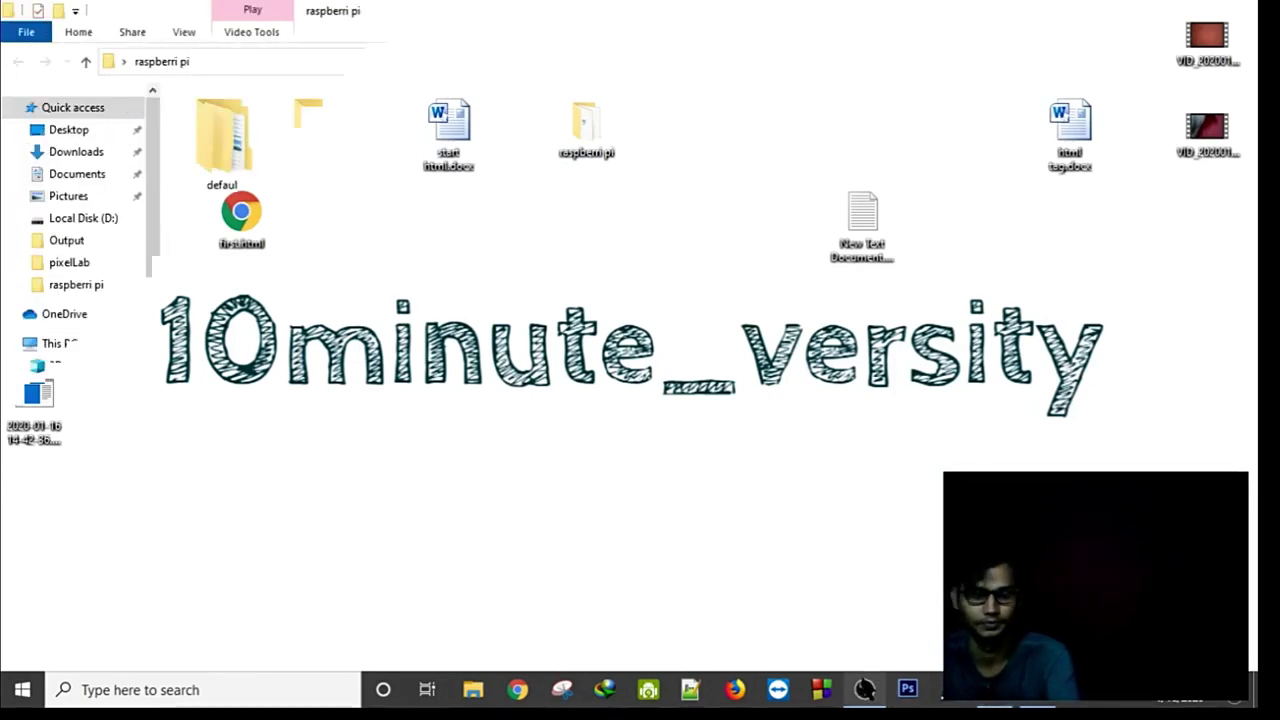
- Minimise Explorer and OBS, then restore the raspberri pi folder and select rufus-3.8 (1).exe
{"action": "mouse_move", "coordinate": [864, 690]}
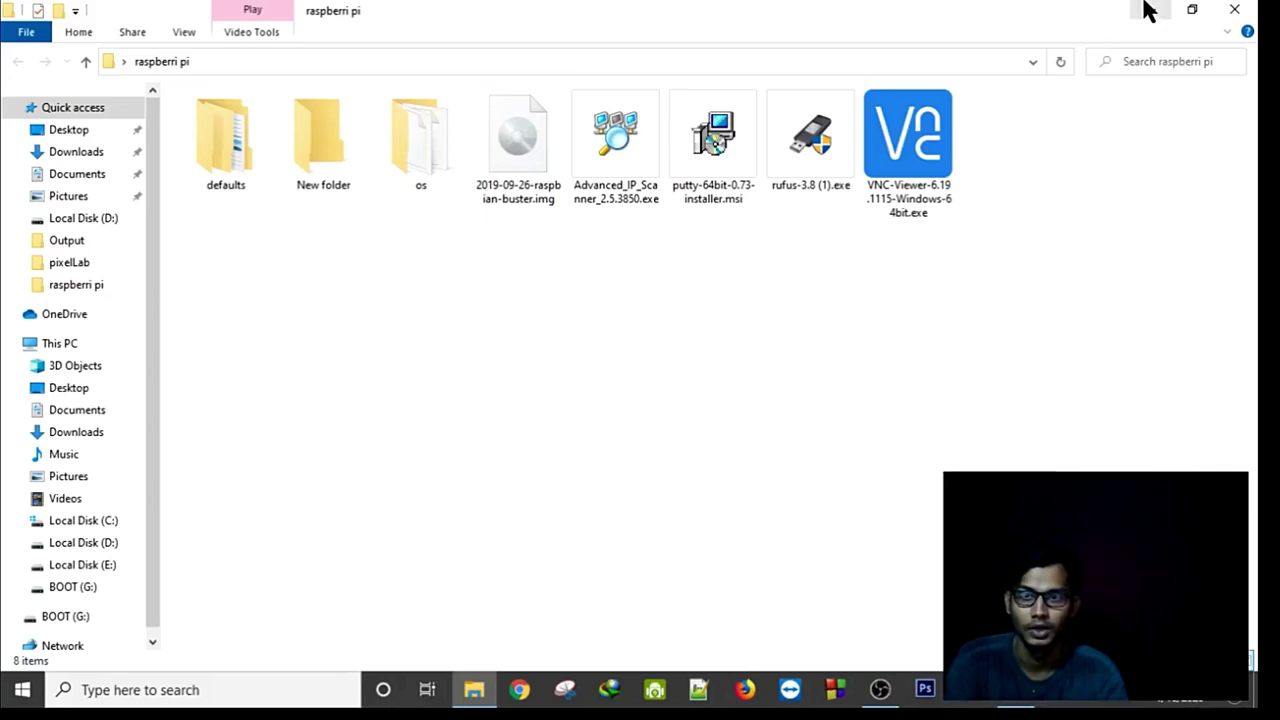
{"action": "left_click", "coordinate": [1160, 10]}
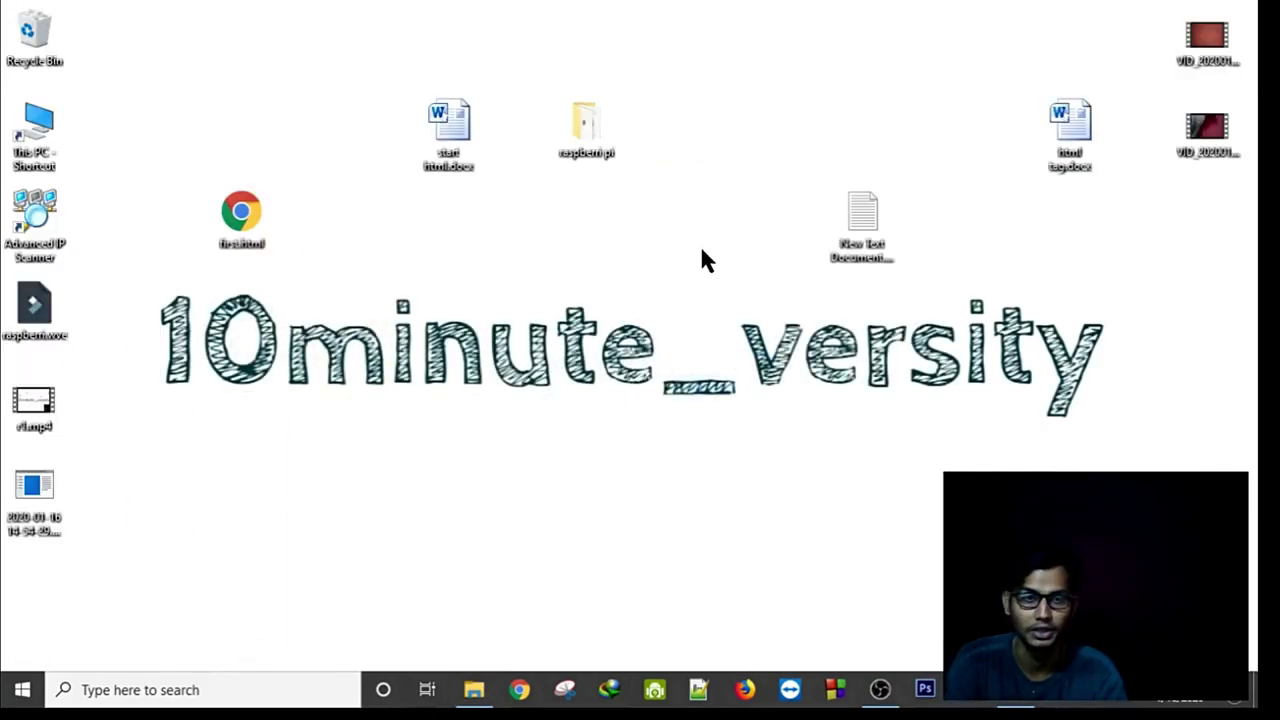
{"action": "left_click", "coordinate": [880, 690]}
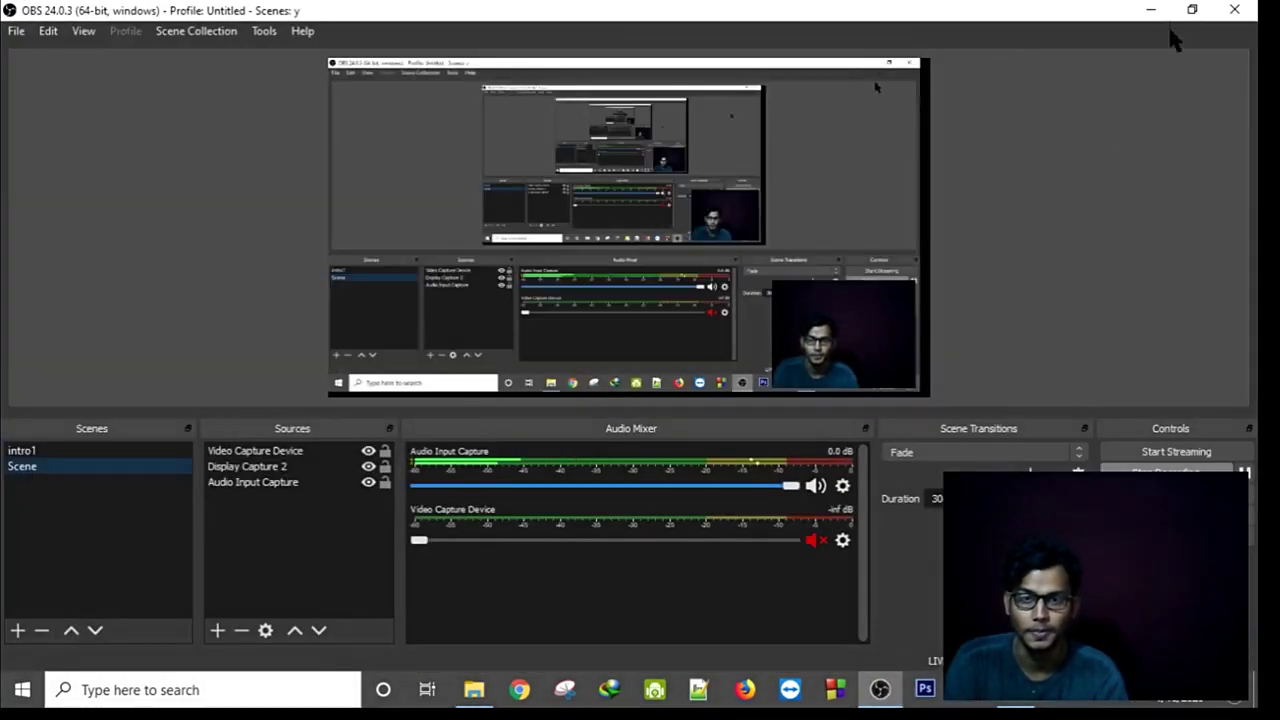
{"action": "left_click", "coordinate": [1155, 10]}
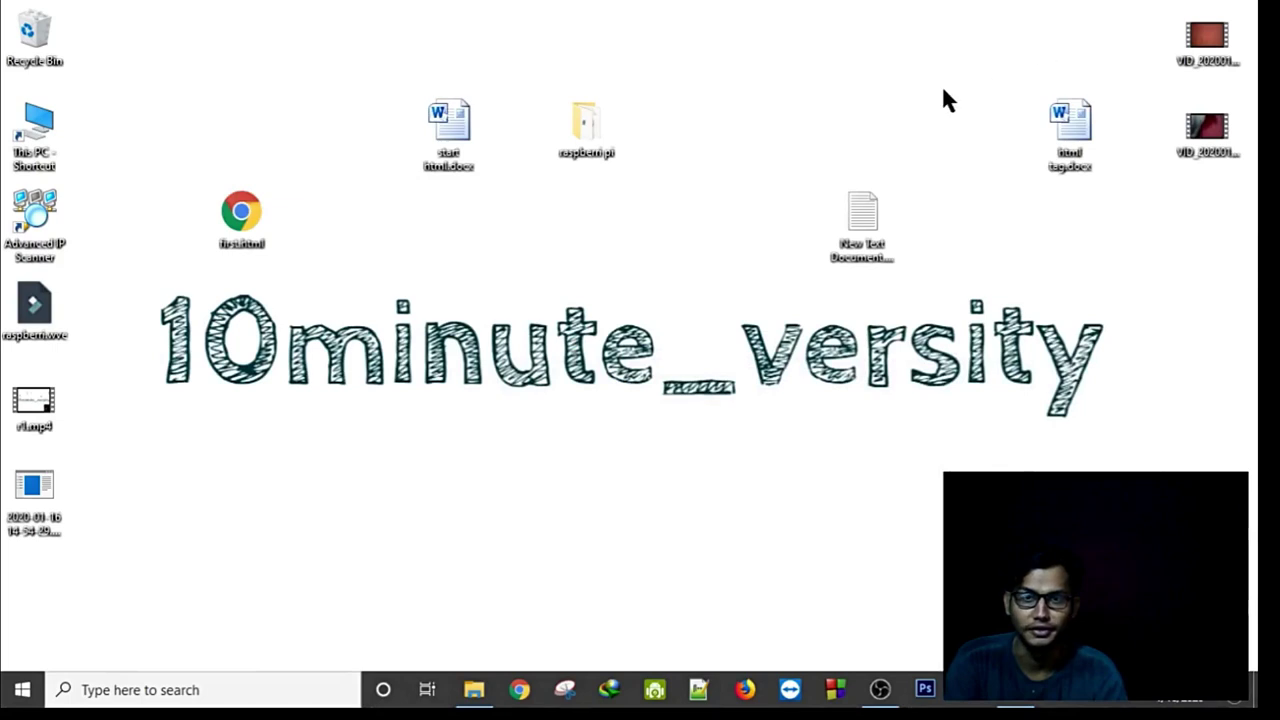
{"action": "left_click", "coordinate": [474, 690]}
{"action": "left_click", "coordinate": [816, 138]}
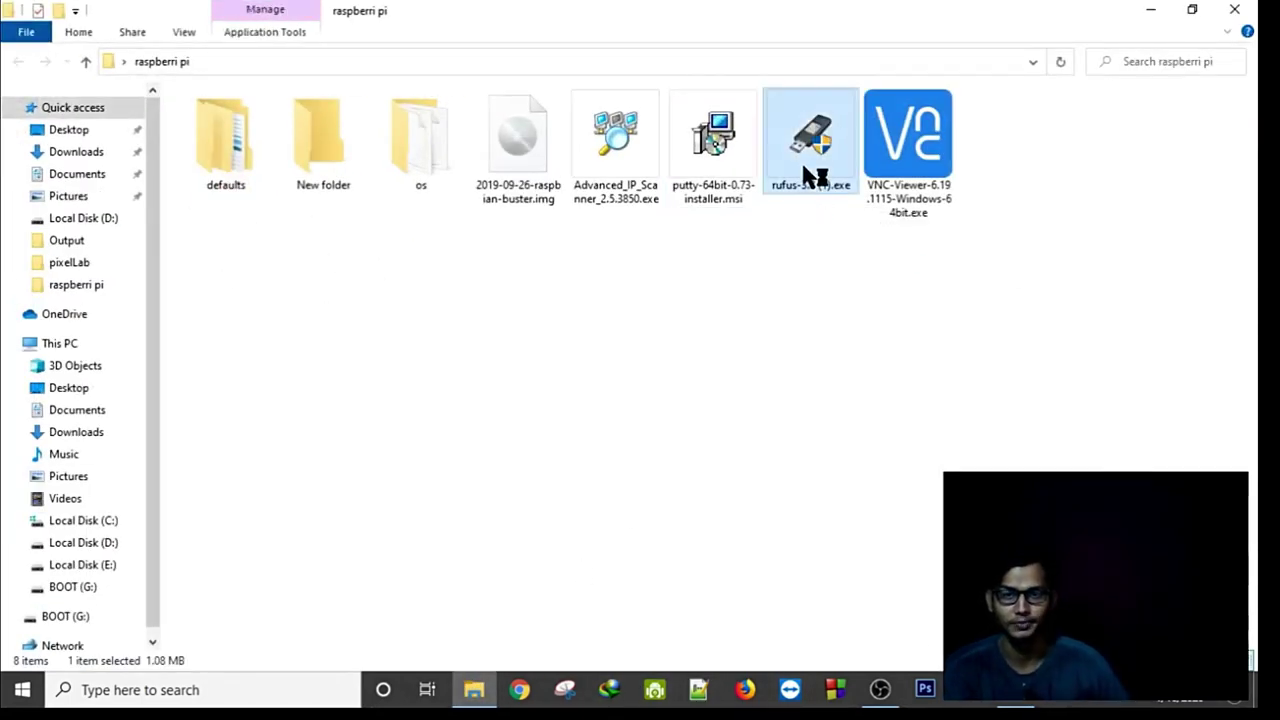
- Launch Rufus with admin rights and load the 2019-09-26-raspbian-buster.img boot image
{"action": "double_click", "coordinate": [816, 140]}
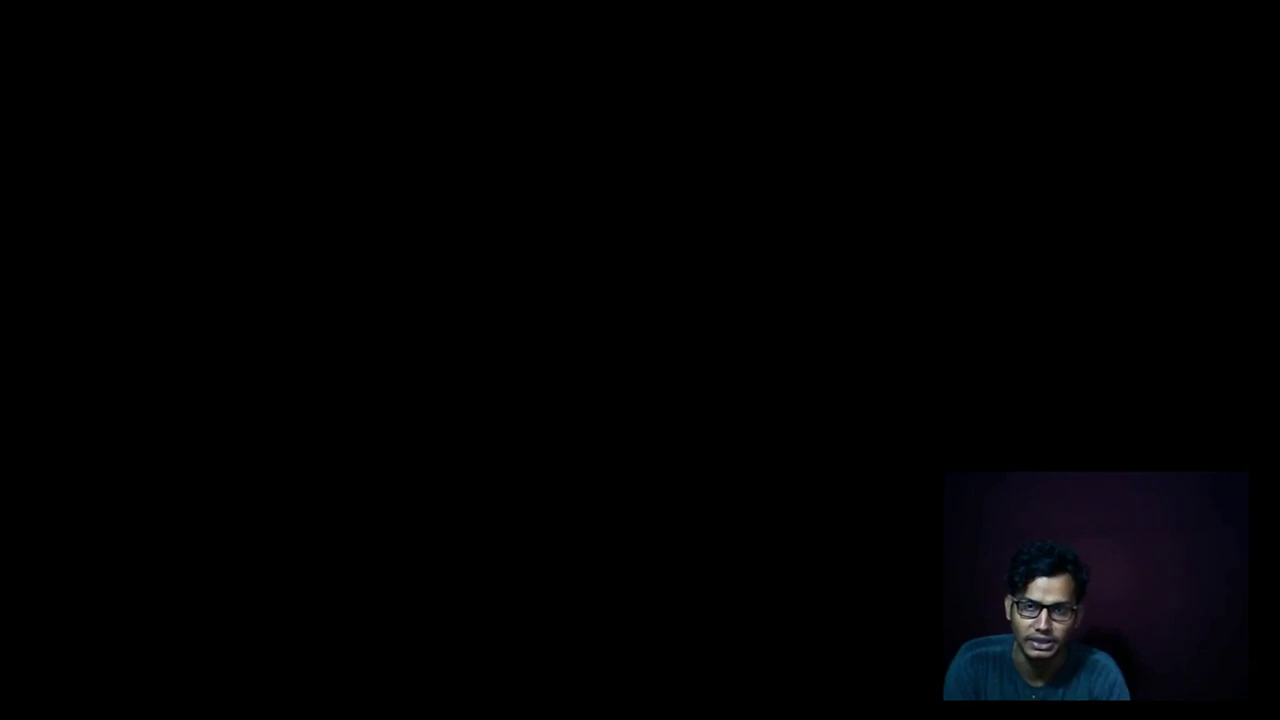
{"action": "left_click", "coordinate": [732, 305]}
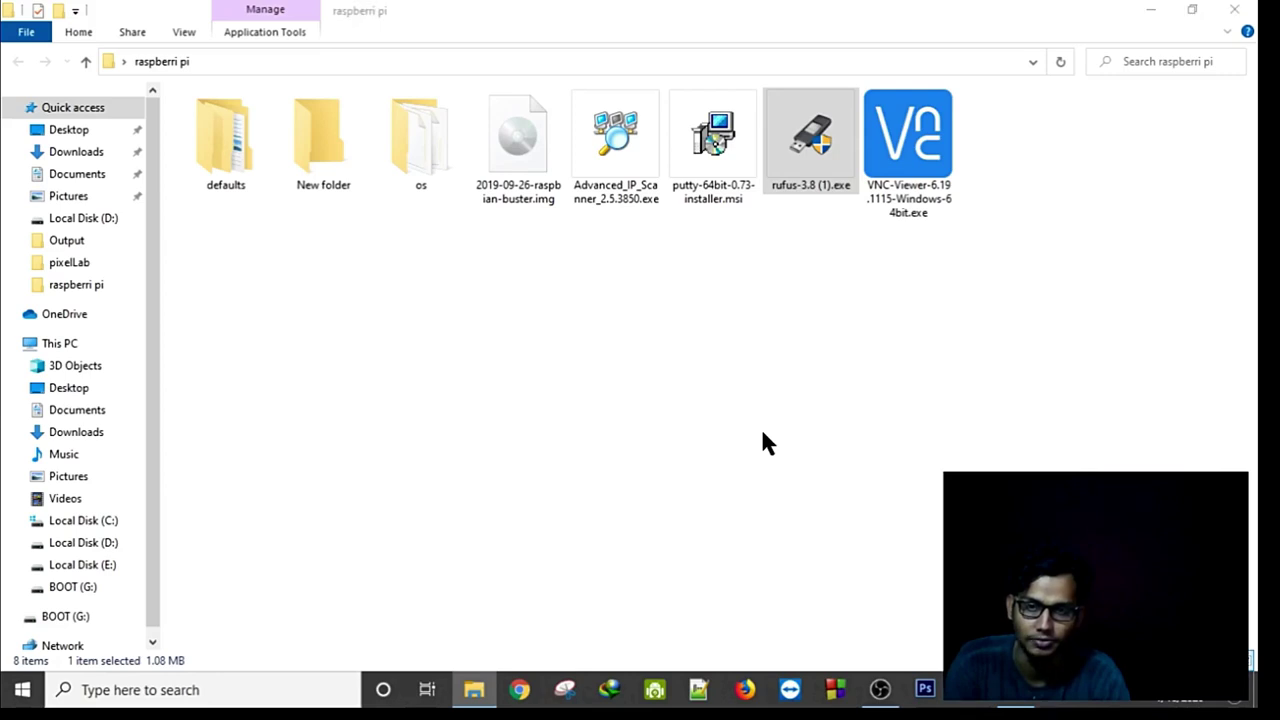
{"action": "left_click_drag", "start_coordinate": [682, 50], "coordinate": [854, 199]}
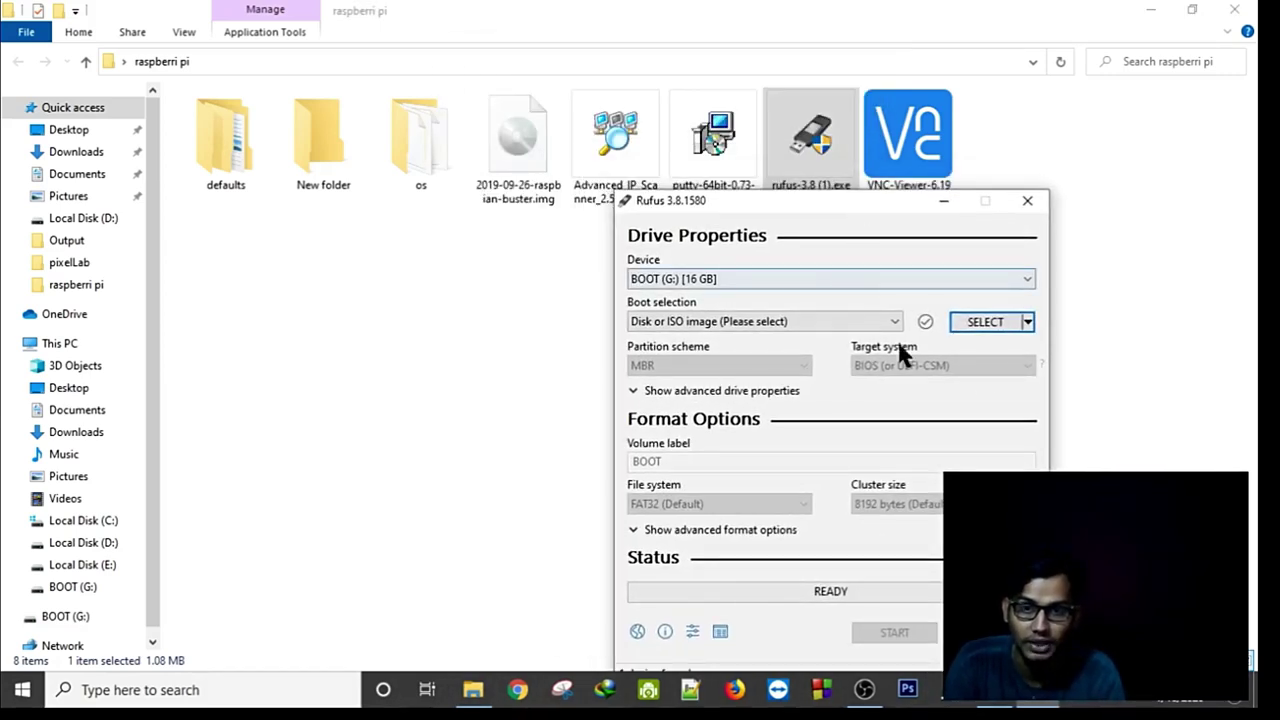
{"action": "left_click", "coordinate": [973, 326]}
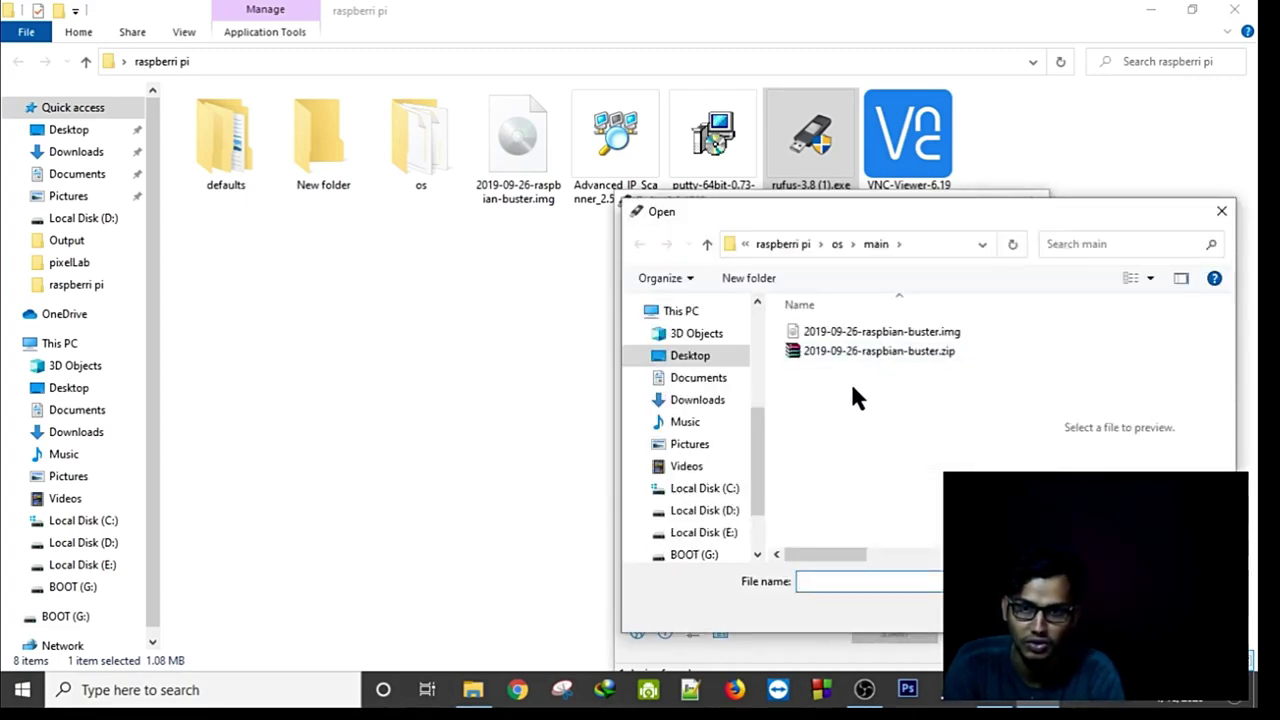
{"action": "left_click", "coordinate": [887, 336]}
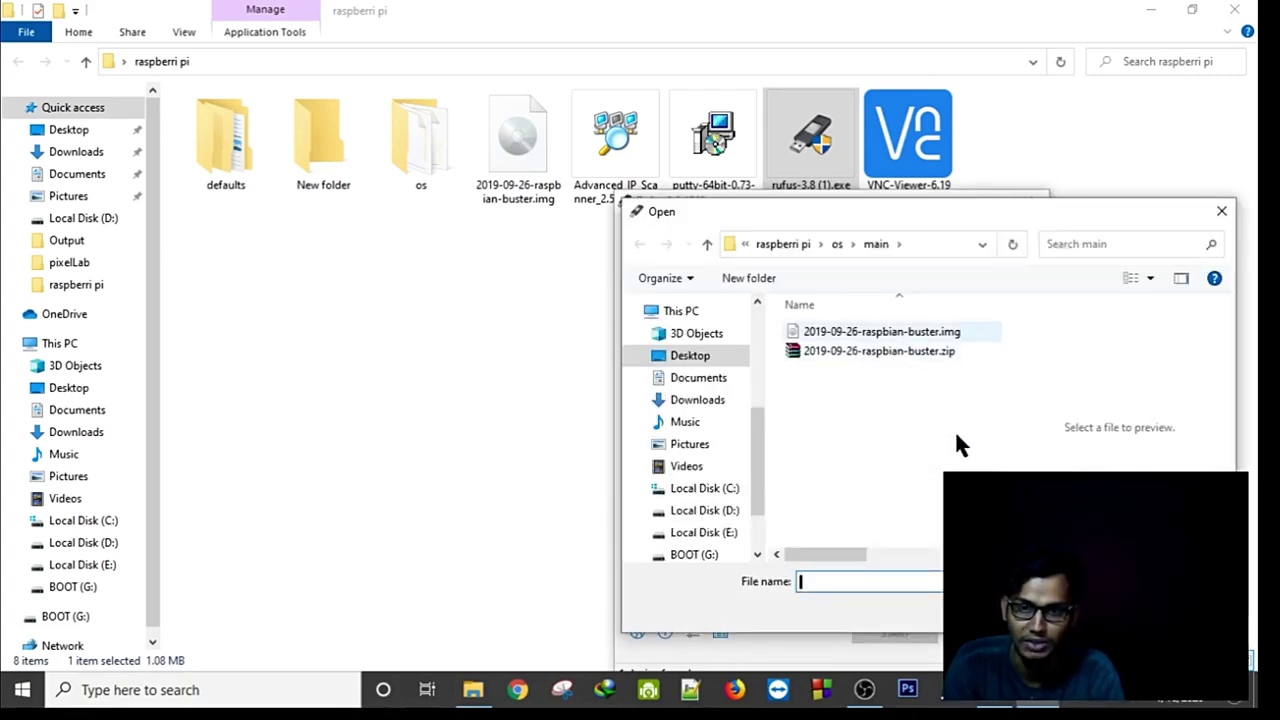
{"action": "key", "text": "Return"}
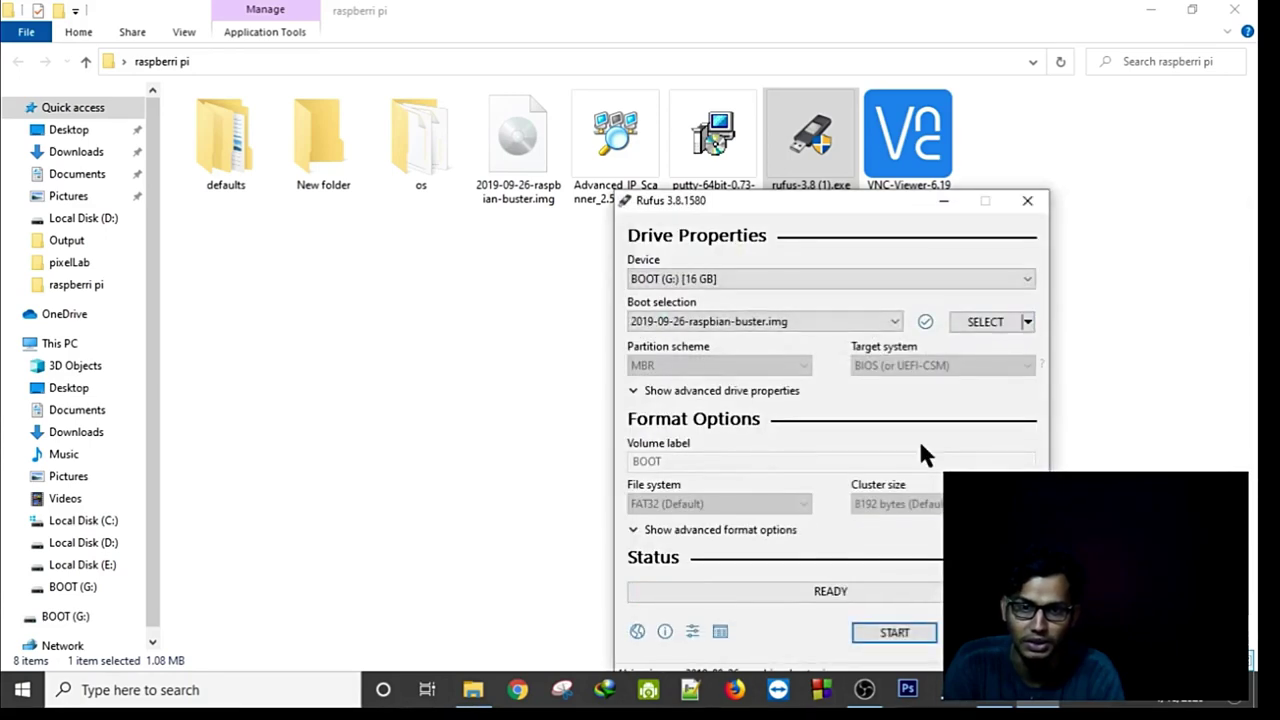
{"action": "left_click_drag", "start_coordinate": [846, 200], "coordinate": [879, 97]}
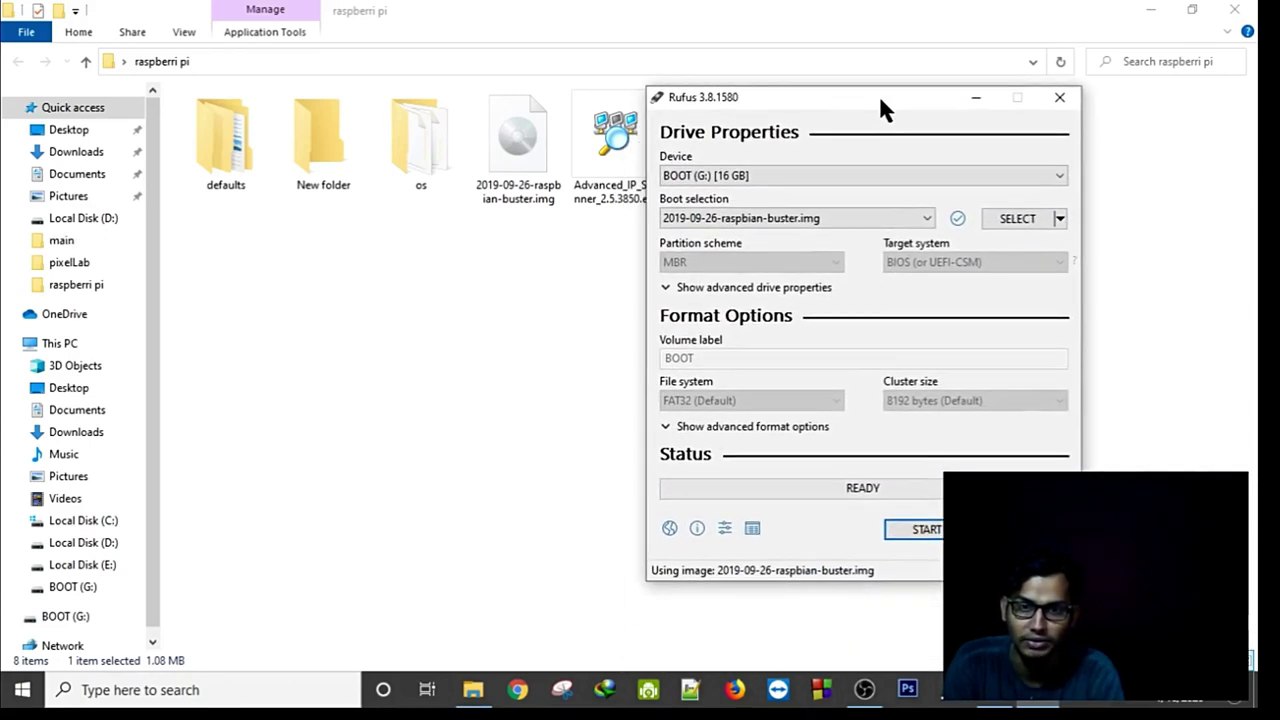
- Target the BOOT (G:) 16 GB drive and start writing, accepting the erase and partition warnings
{"action": "left_click", "coordinate": [766, 175]}
{"action": "left_click", "coordinate": [764, 193]}
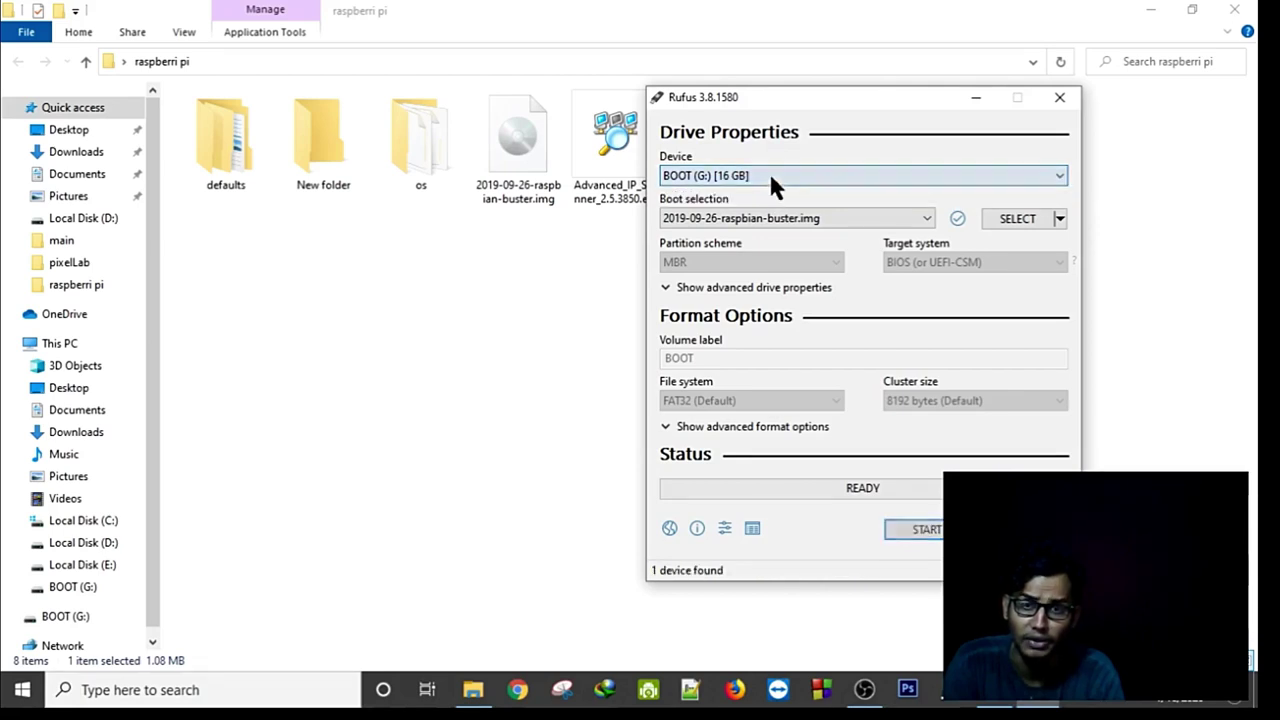
{"action": "left_click", "coordinate": [897, 529]}
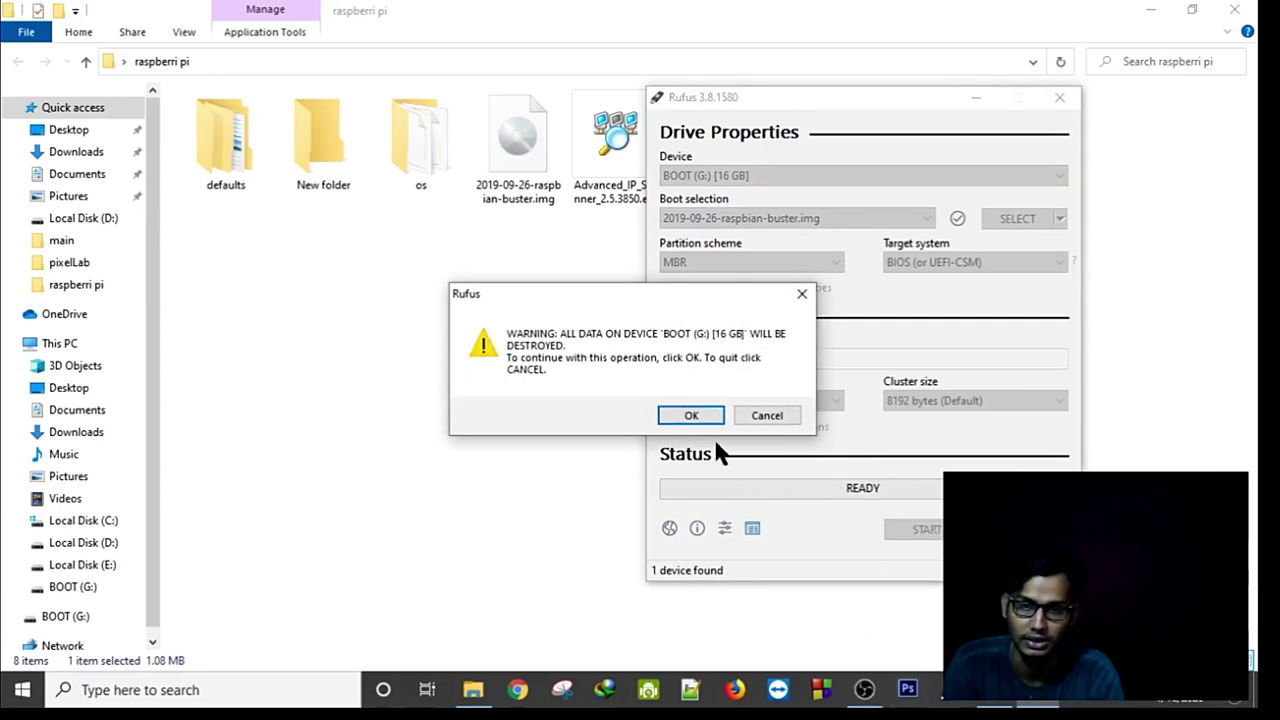
{"action": "left_click", "coordinate": [692, 416]}
{"action": "left_click", "coordinate": [692, 412]}
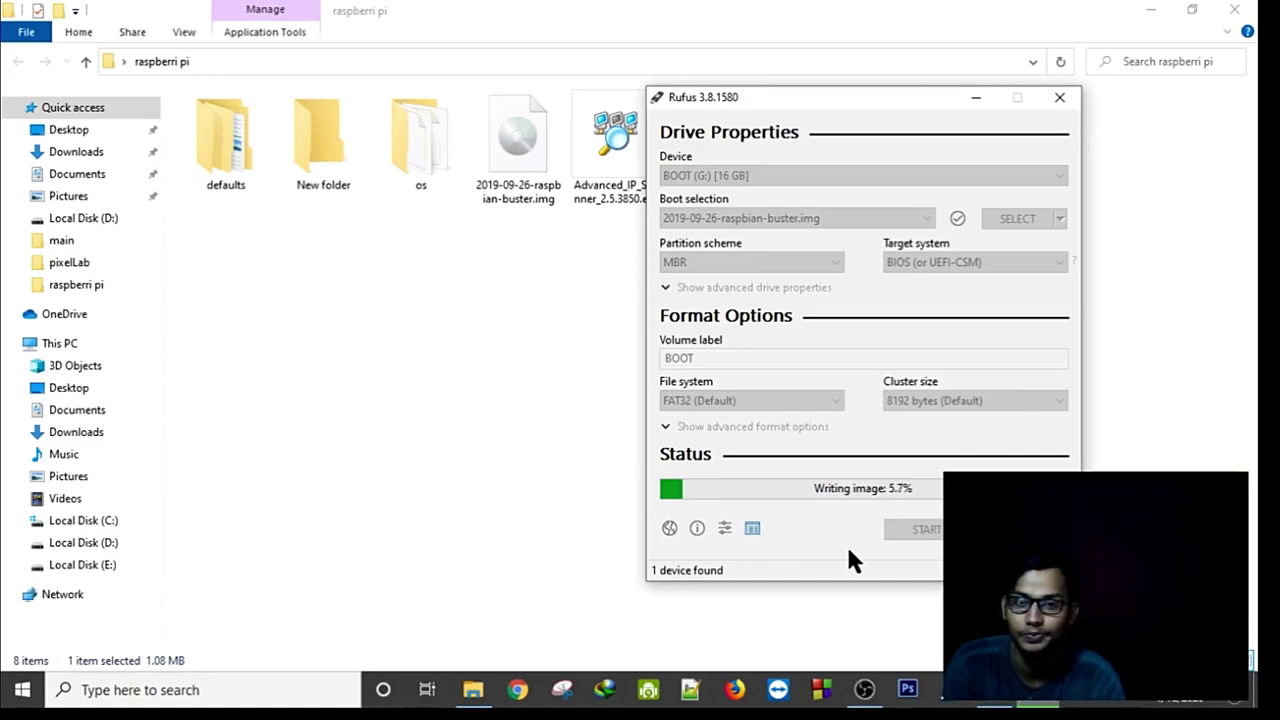
{"action": "left_click", "coordinate": [866, 692]}
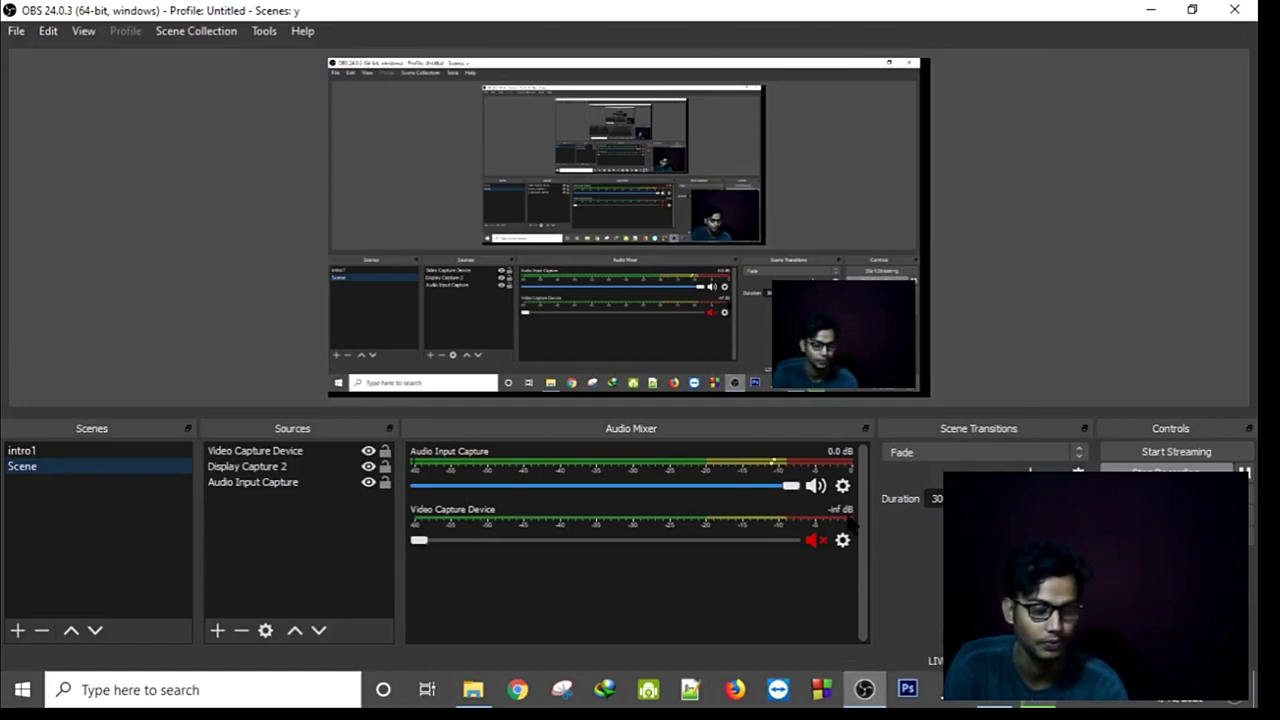
{"action": "key", "text": "F2"}
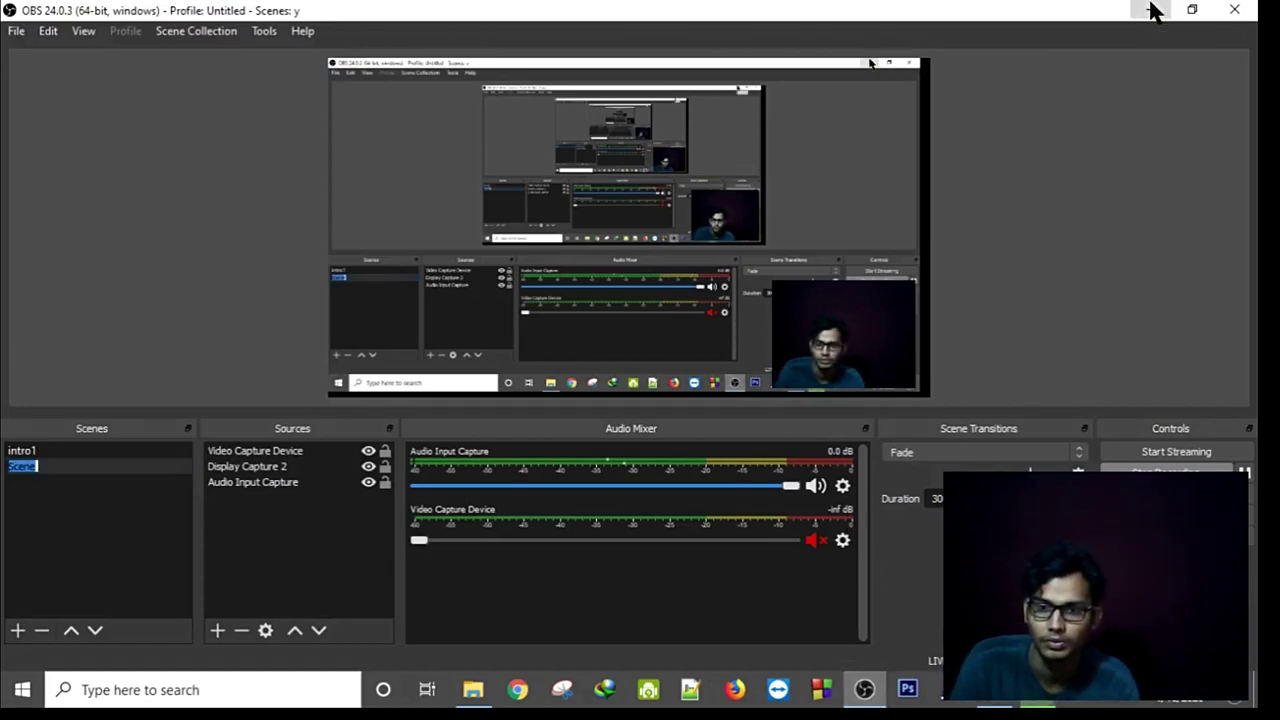
{"action": "left_click", "coordinate": [1152, 10]}
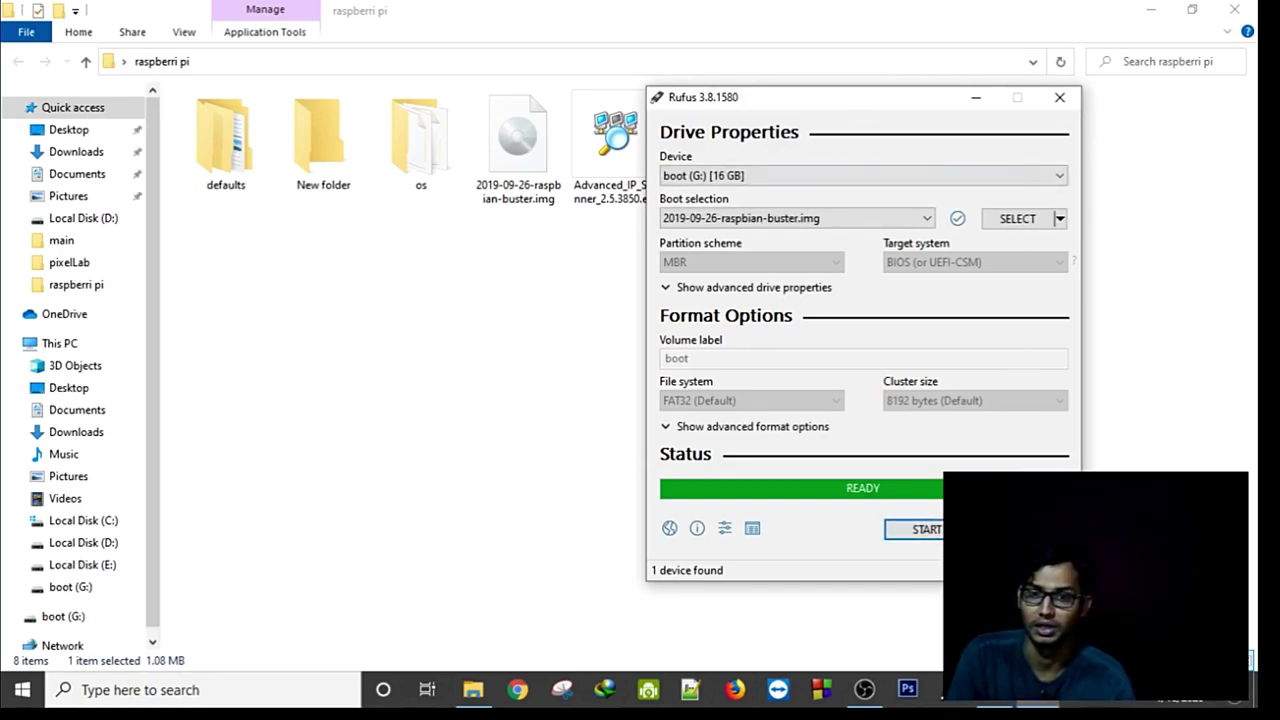
- Close the finished Rufus writer and the raspberri pi folder window
{"action": "left_click", "coordinate": [1030, 529]}
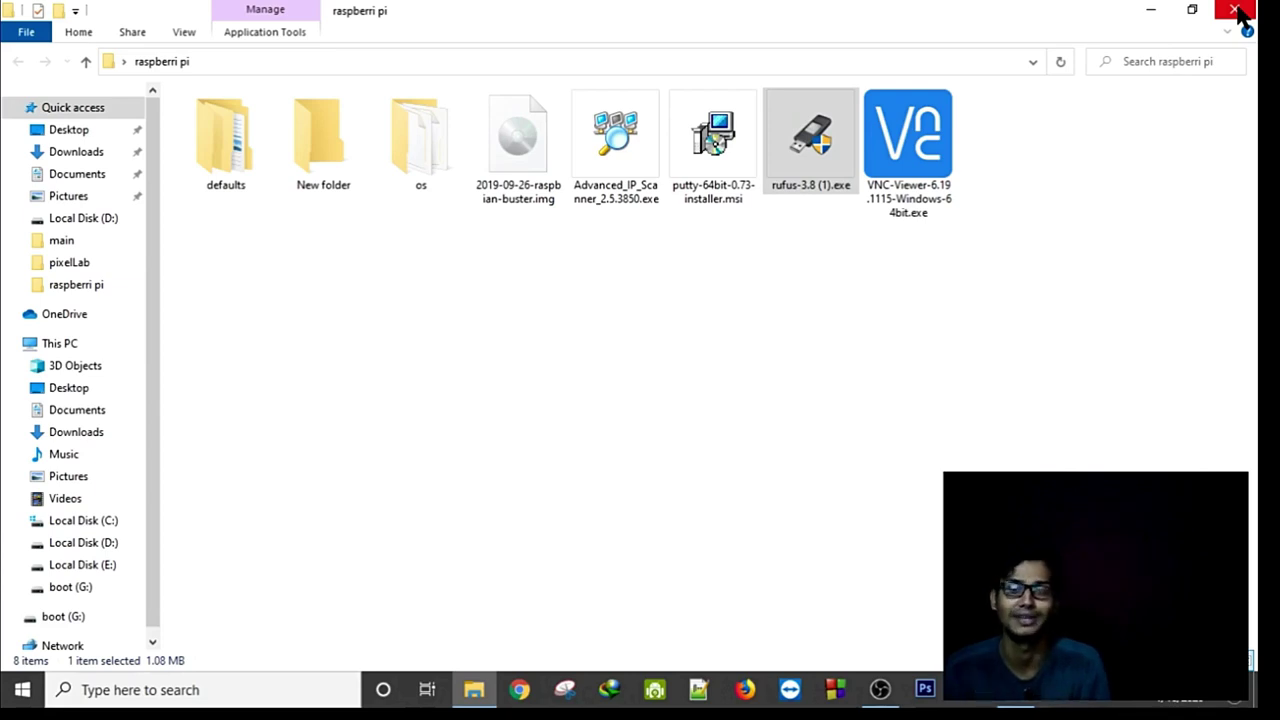
{"action": "left_click", "coordinate": [1238, 12]}
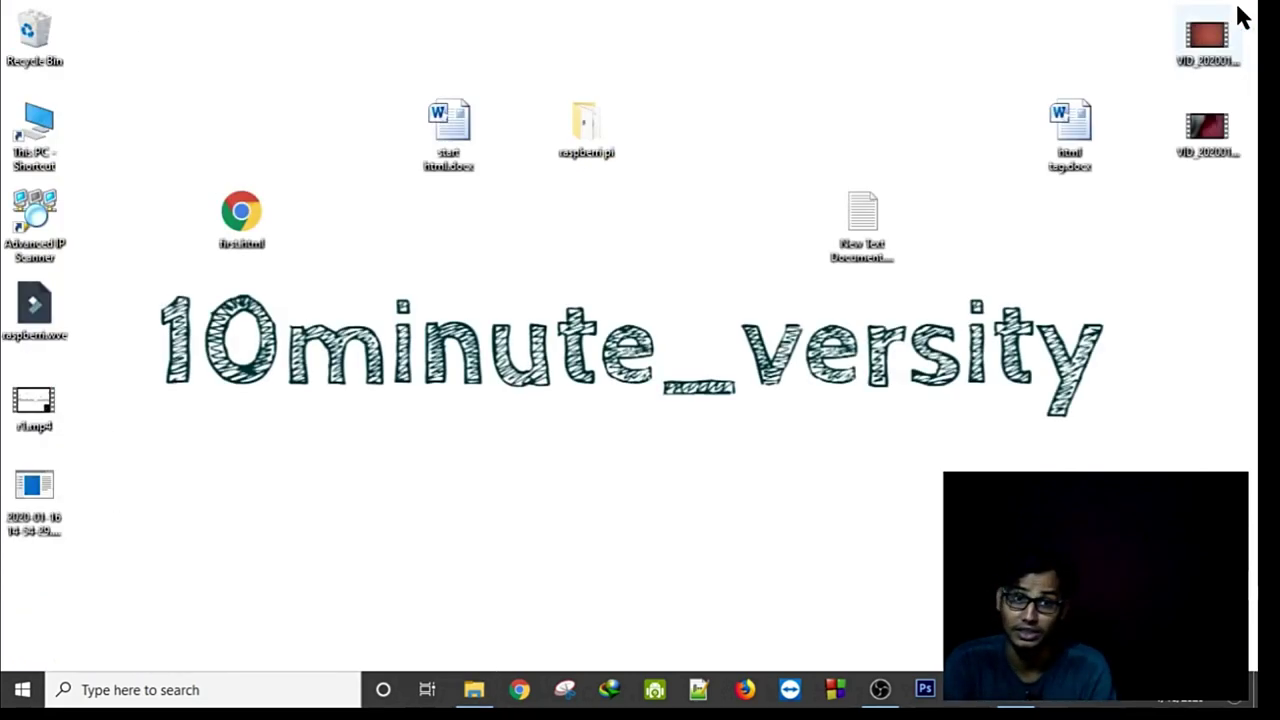
- Open the boot (G:) drive from This PC and create a new text document there
{"action": "double_click", "coordinate": [38, 140]}
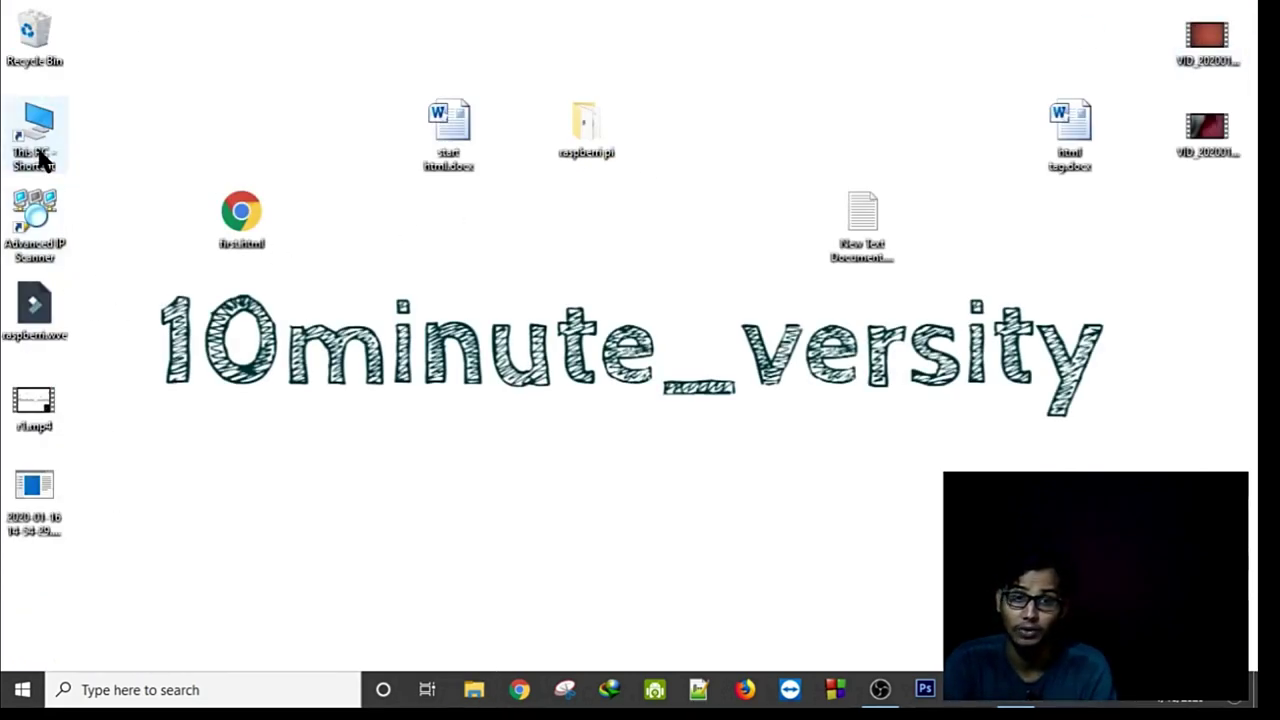
{"action": "double_click", "coordinate": [327, 322]}
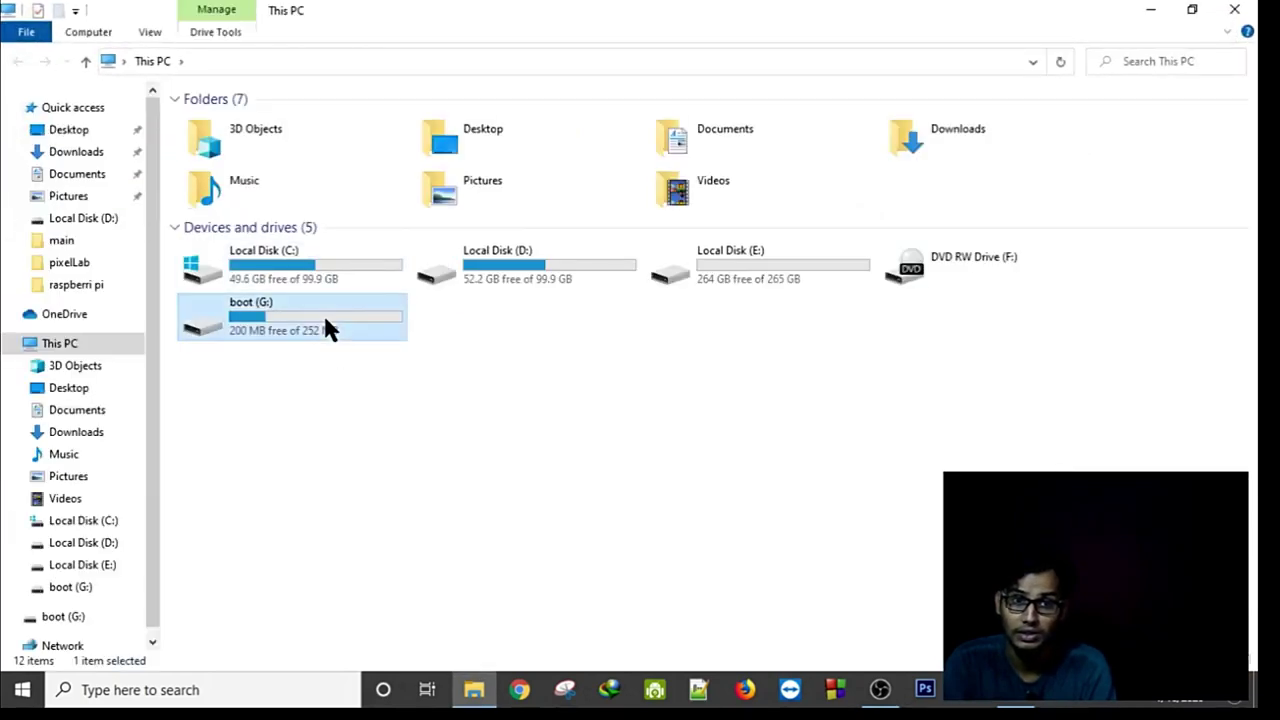
{"action": "scroll", "coordinate": [930, 318], "scroll_direction": "down", "scroll_amount": 4}
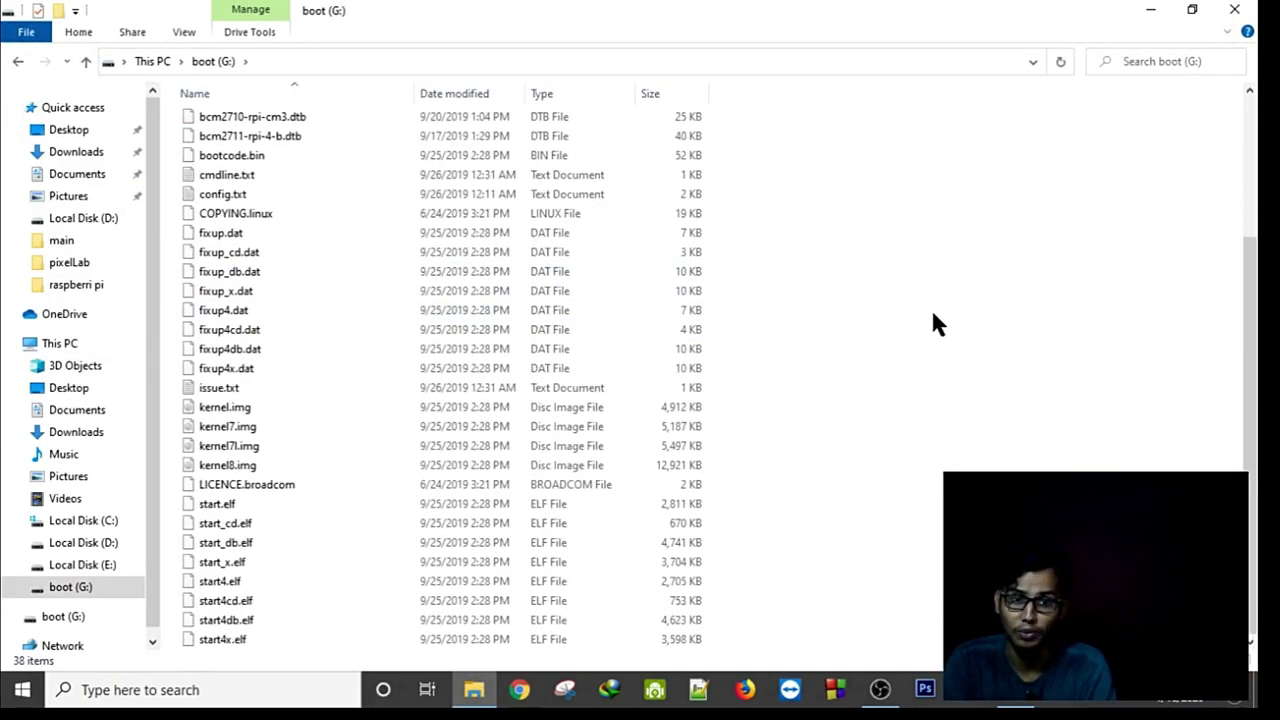
{"action": "right_click", "coordinate": [975, 208]}
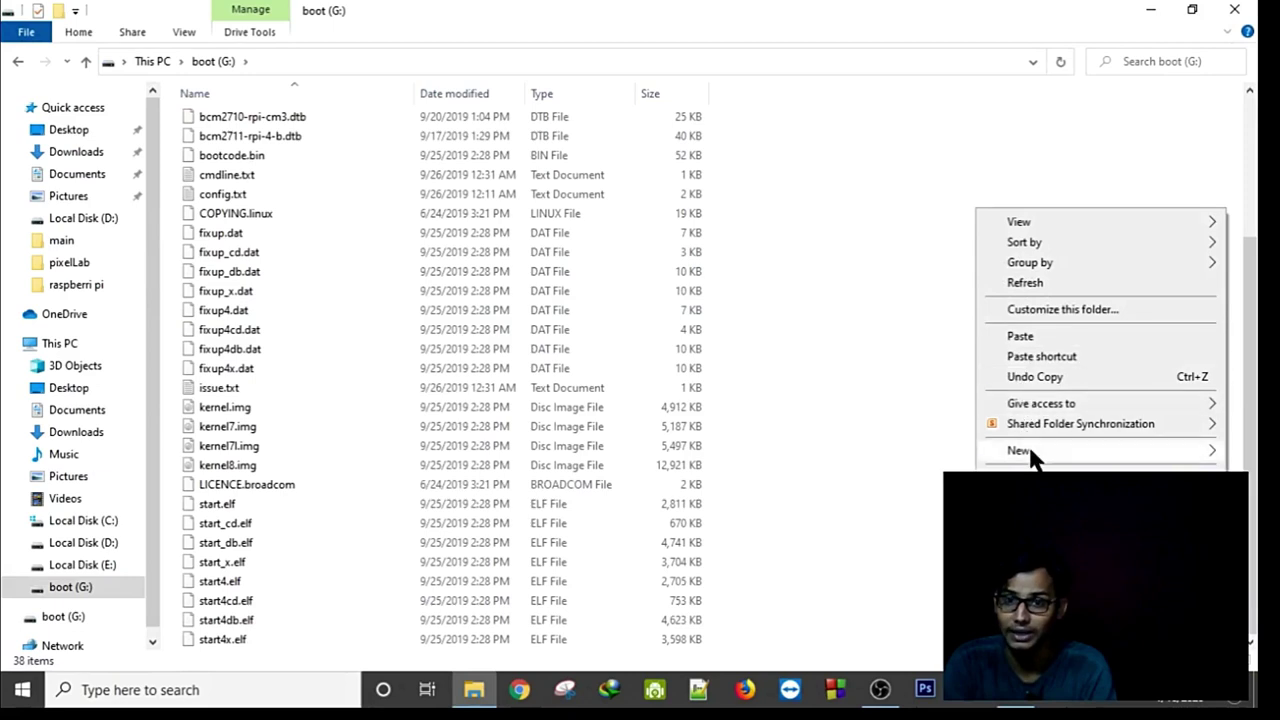
{"action": "mouse_move", "coordinate": [1031, 451]}
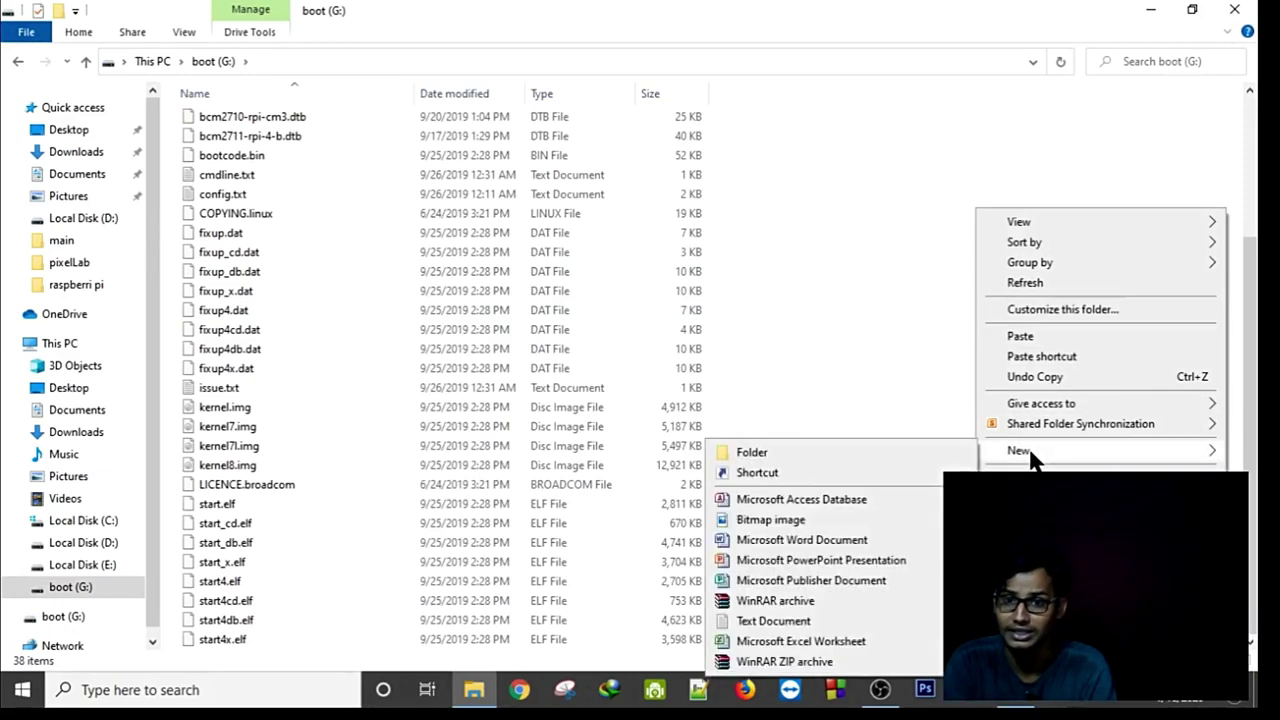
{"action": "left_click", "coordinate": [834, 613]}
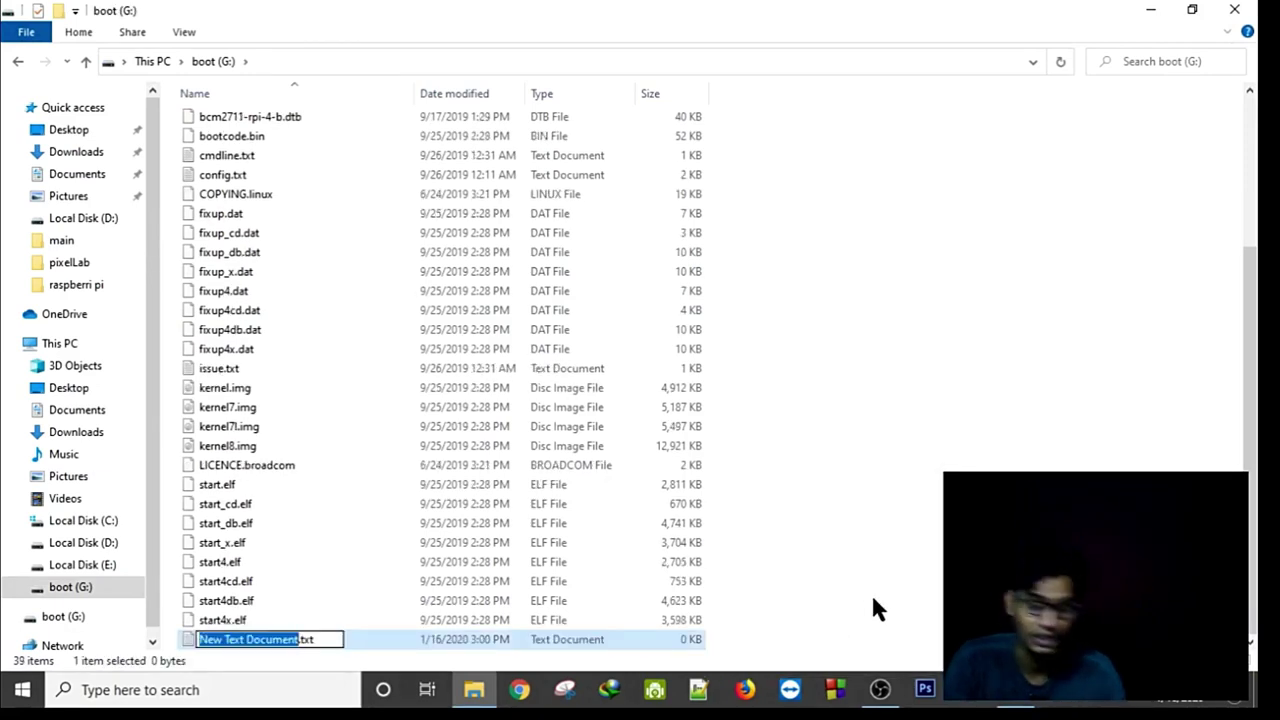
- Try renaming the document to extensionless 'ssh', declining the extension-change warning
{"action": "type", "text": "sss"}
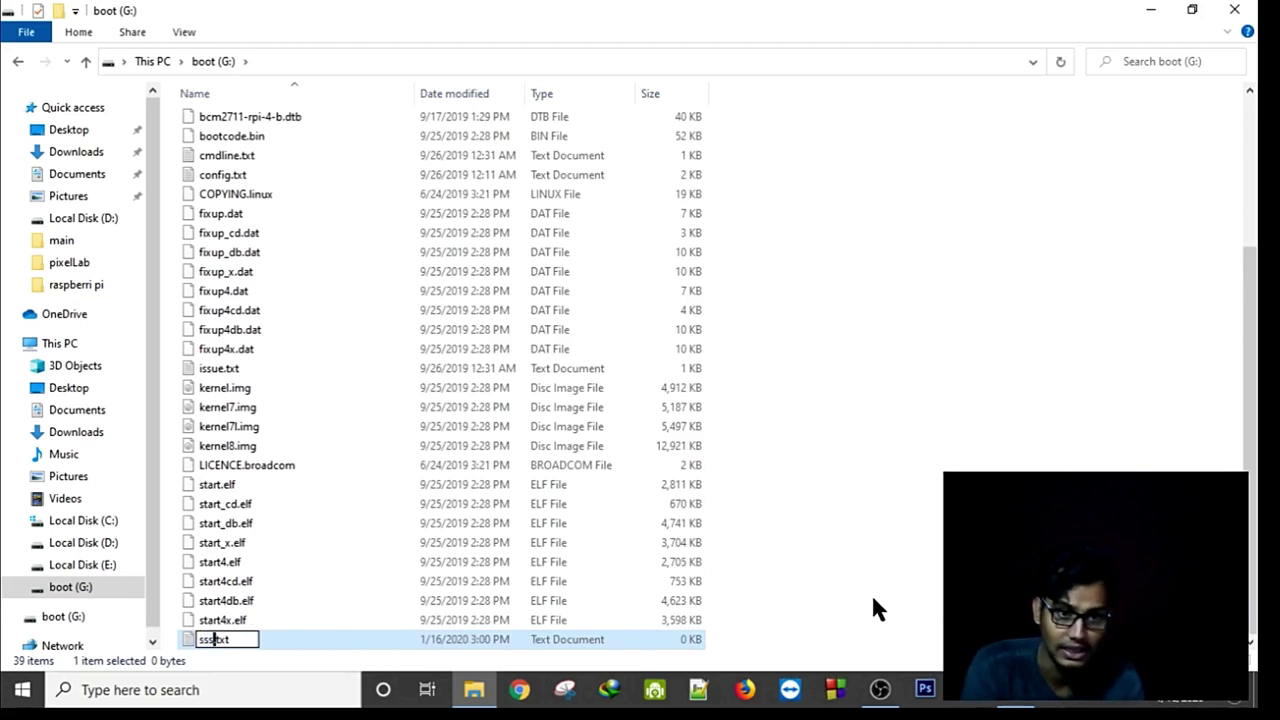
{"action": "key", "text": "BackSpace"}
{"action": "key", "text": "Right"}
{"action": "key", "text": "Right"}
{"action": "key", "text": "Right"}
{"action": "key", "text": "Right"}
{"action": "key", "text": "BackSpace"}
{"action": "key", "text": "BackSpace"}
{"action": "key", "text": "BackSpace"}
{"action": "key", "text": "BackSpace"}
{"action": "key", "text": "Return"}
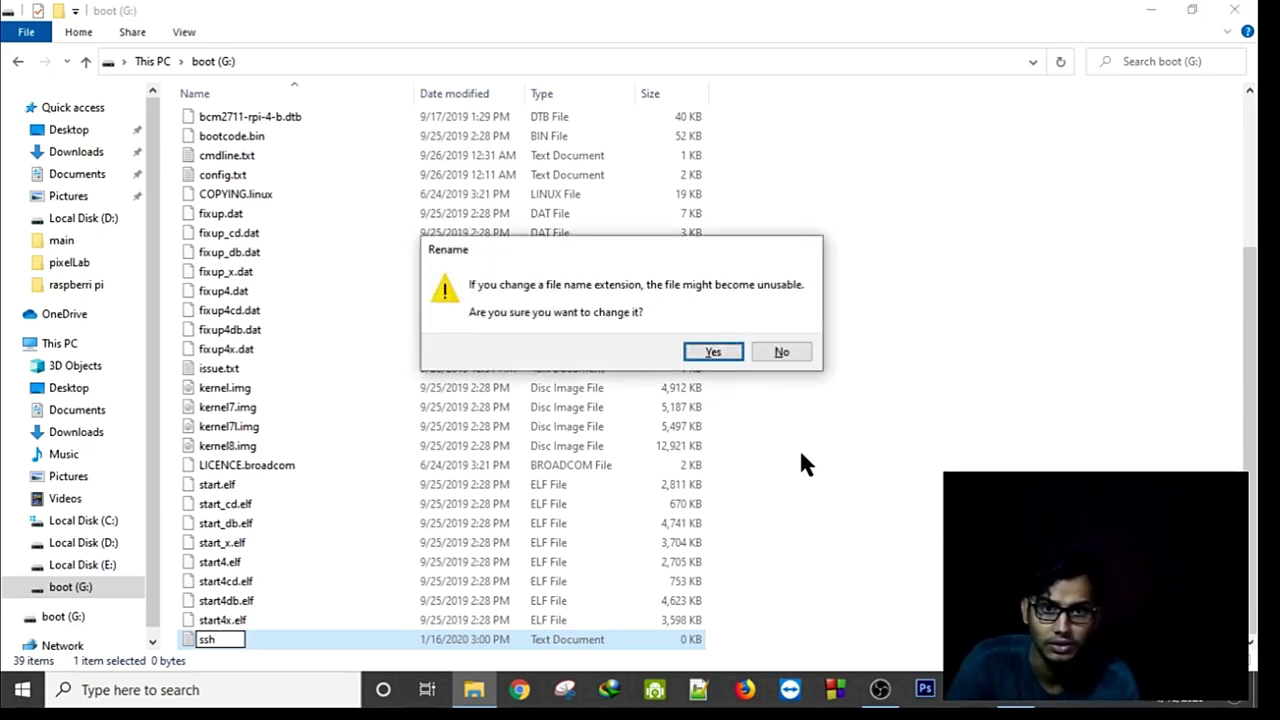
{"action": "left_click", "coordinate": [762, 352]}
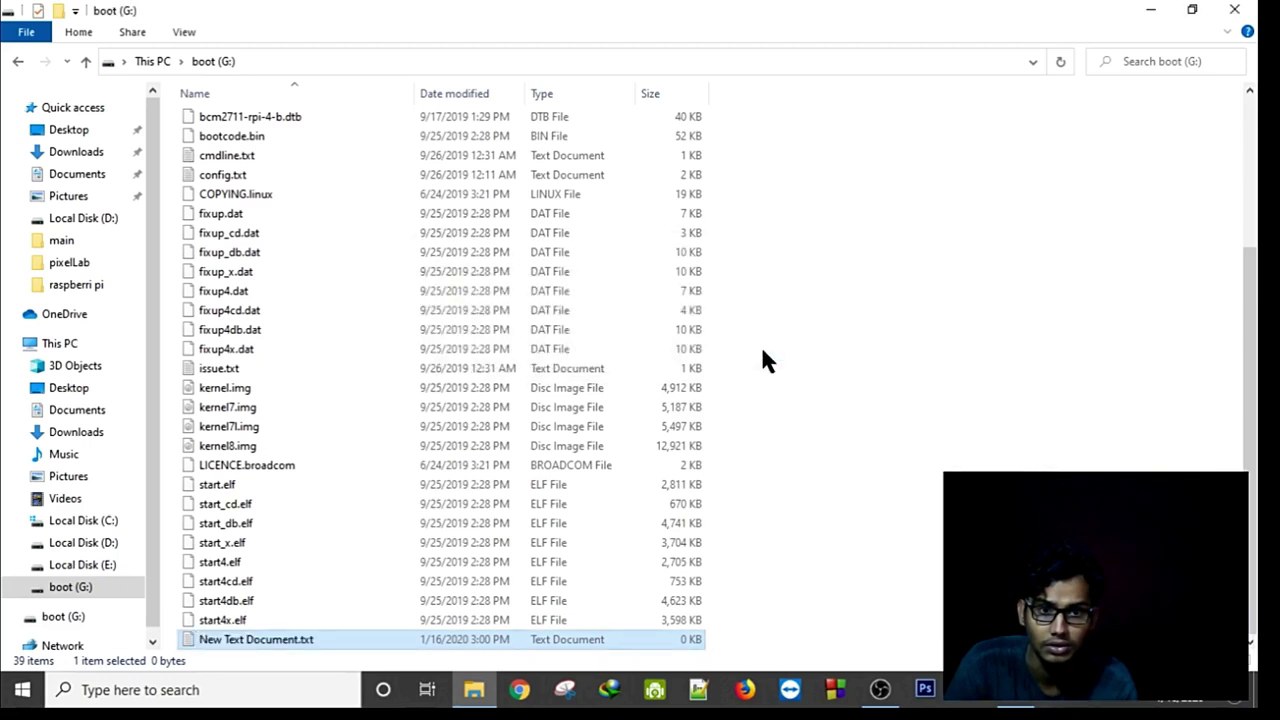
{"action": "left_click", "coordinate": [321, 635]}
- Rename the new text document to ssh.txt
{"action": "right_click", "coordinate": [321, 635]}
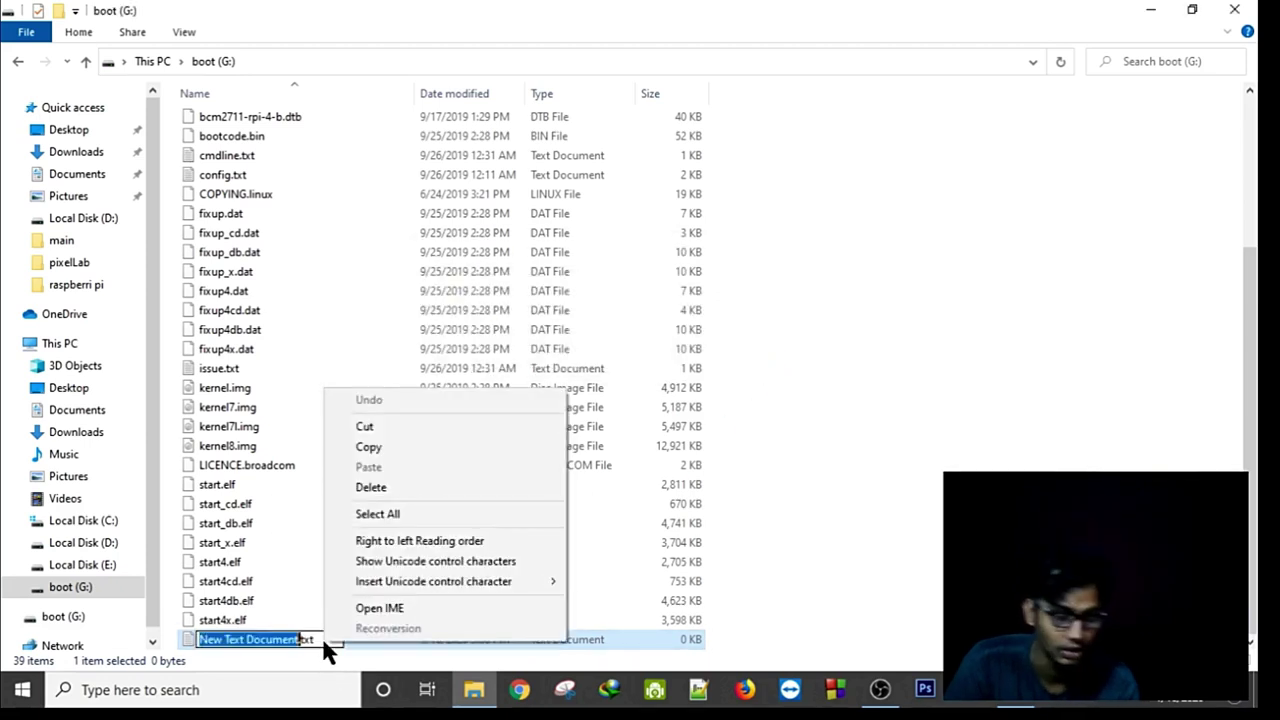
{"action": "key", "text": "Escape"}
{"action": "type", "text": "s"}
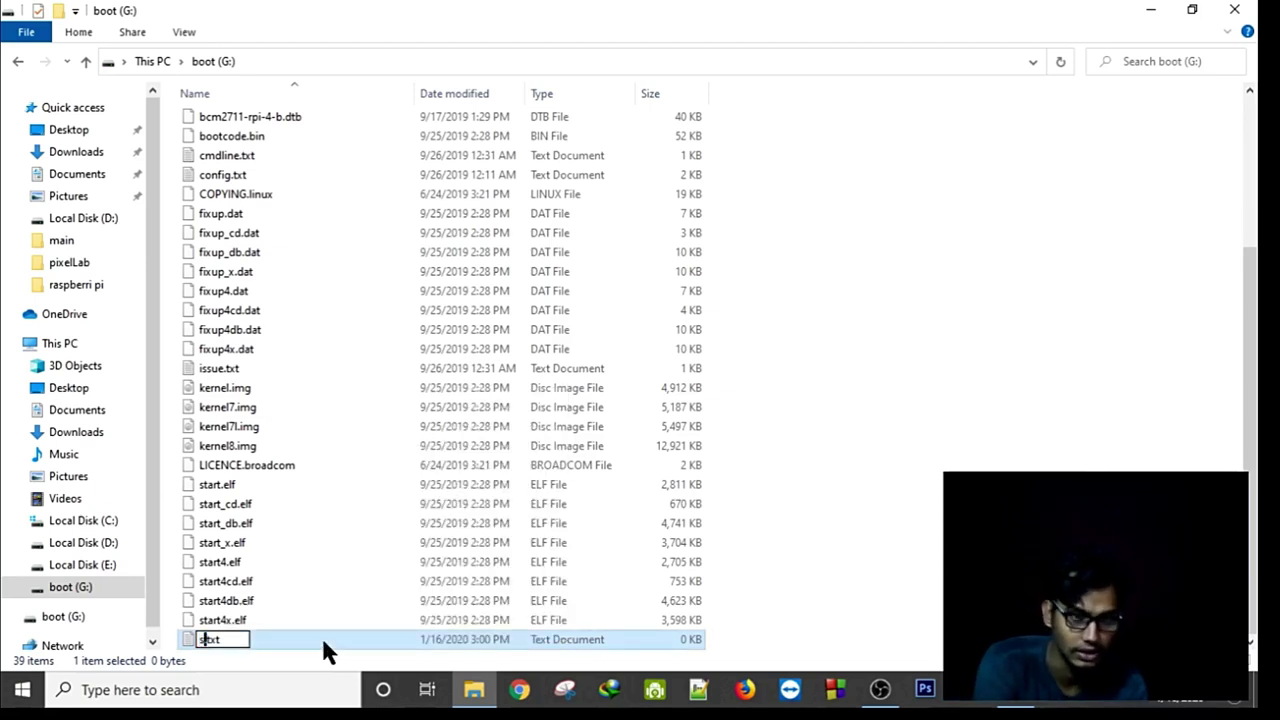
{"action": "type", "text": "sh"}
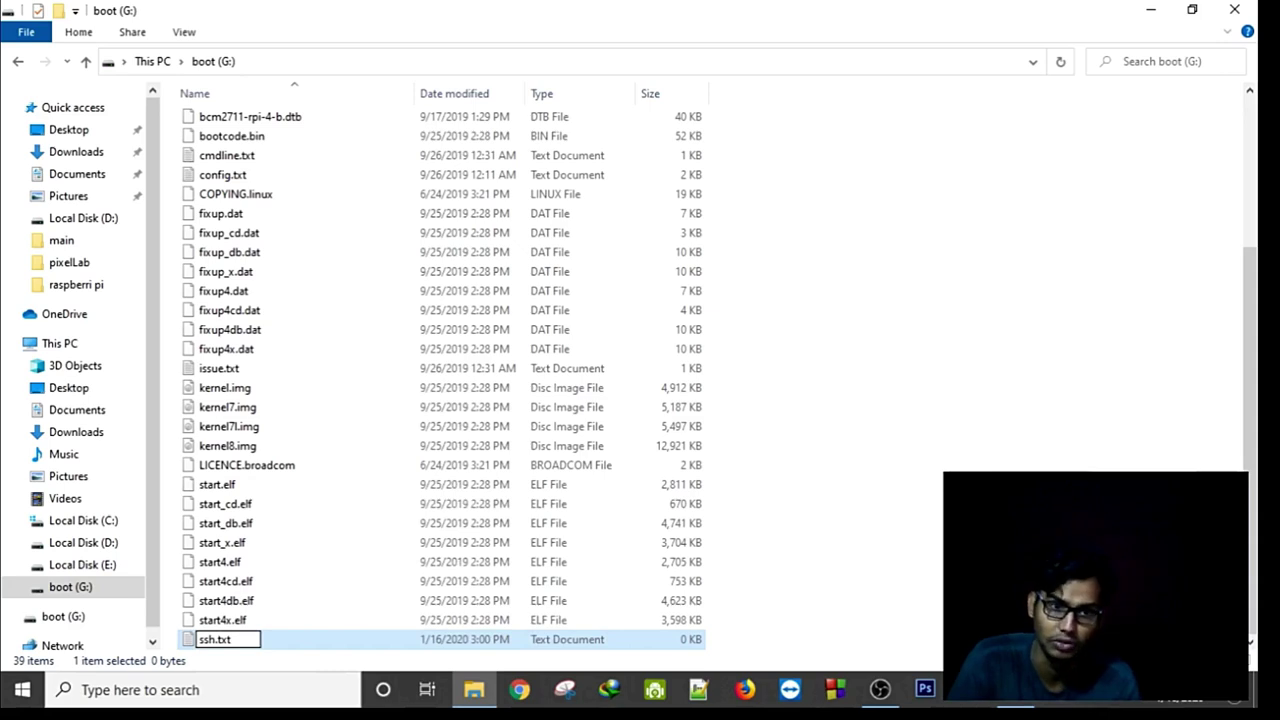
{"action": "key", "text": "Return"}
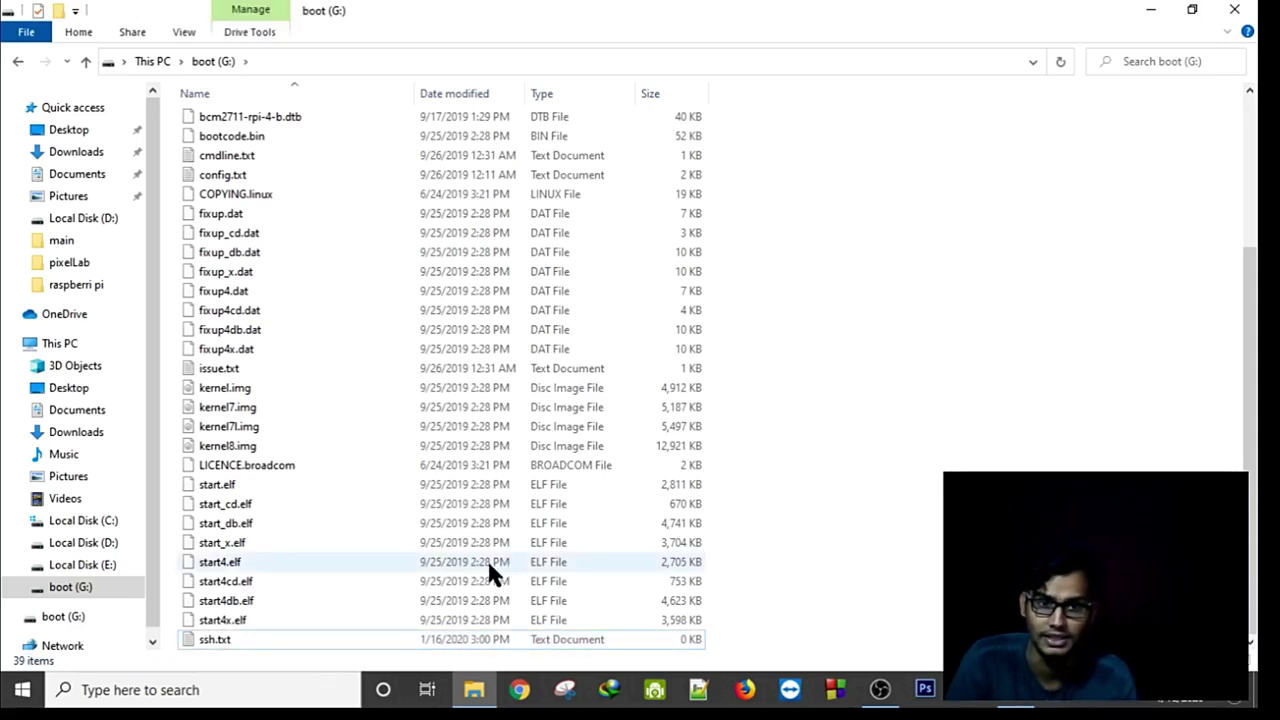
- Hide file name extensions, switch to Small icons view, and close the boot drive window
{"action": "left_click", "coordinate": [183, 32]}
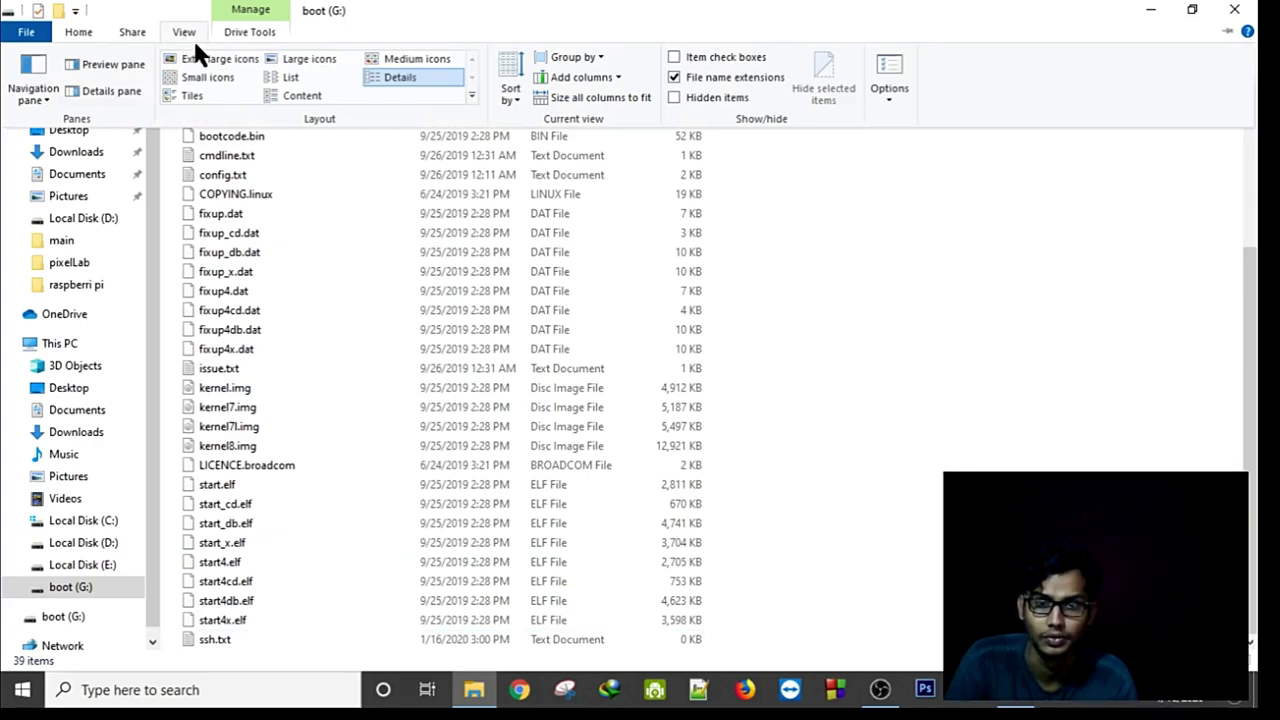
{"action": "left_click", "coordinate": [674, 78]}
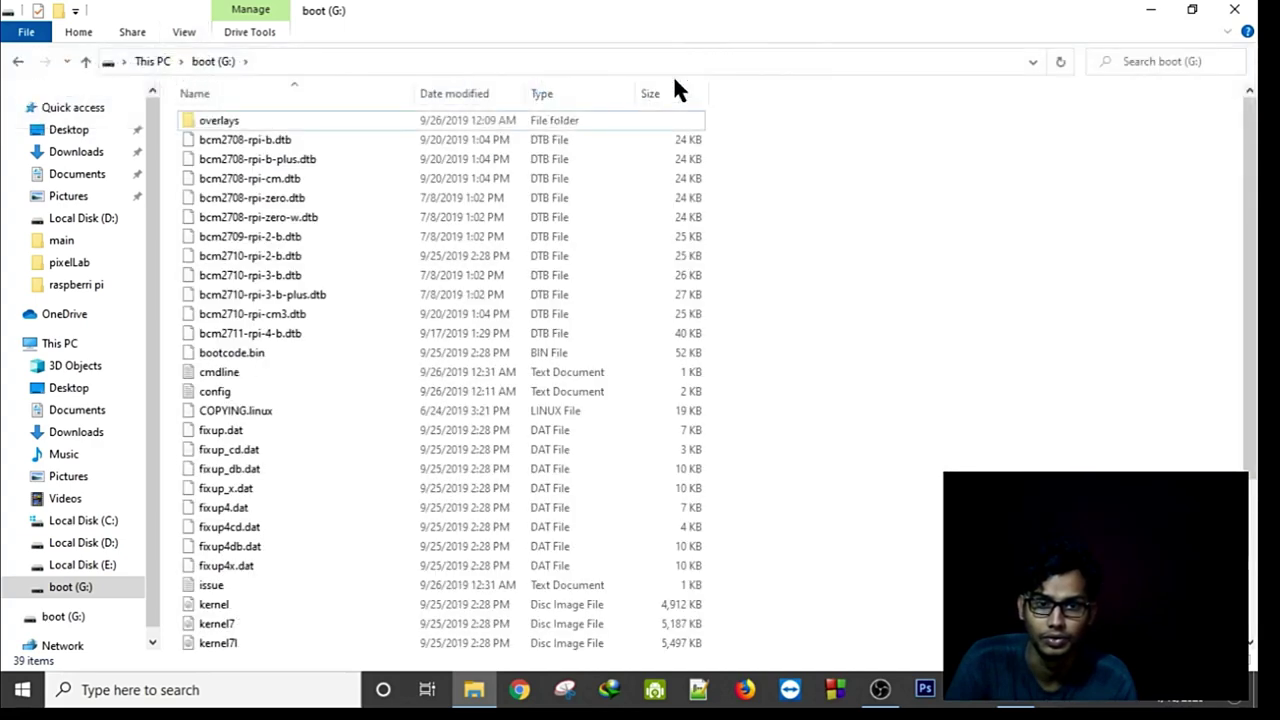
{"action": "scroll", "coordinate": [894, 223], "scroll_direction": "down", "scroll_amount": 4}
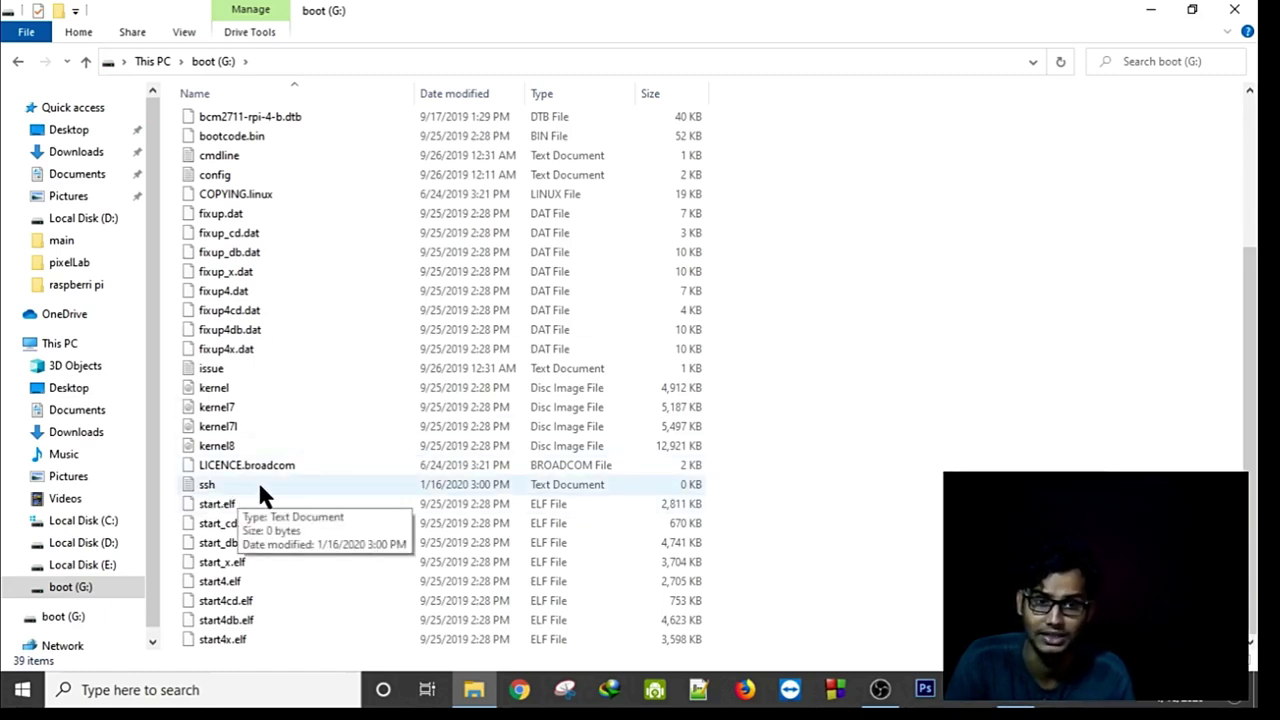
{"action": "key", "text": "ctrl+shift+4"}
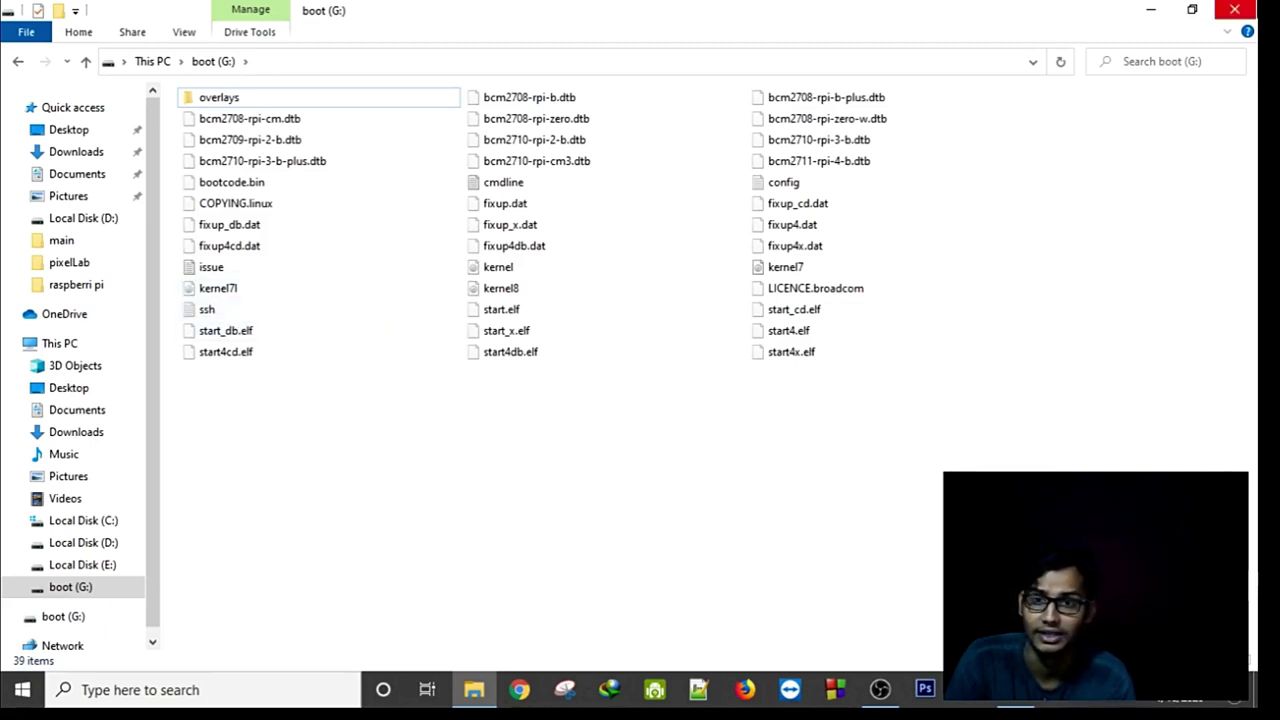
{"action": "left_click", "coordinate": [1234, 9]}
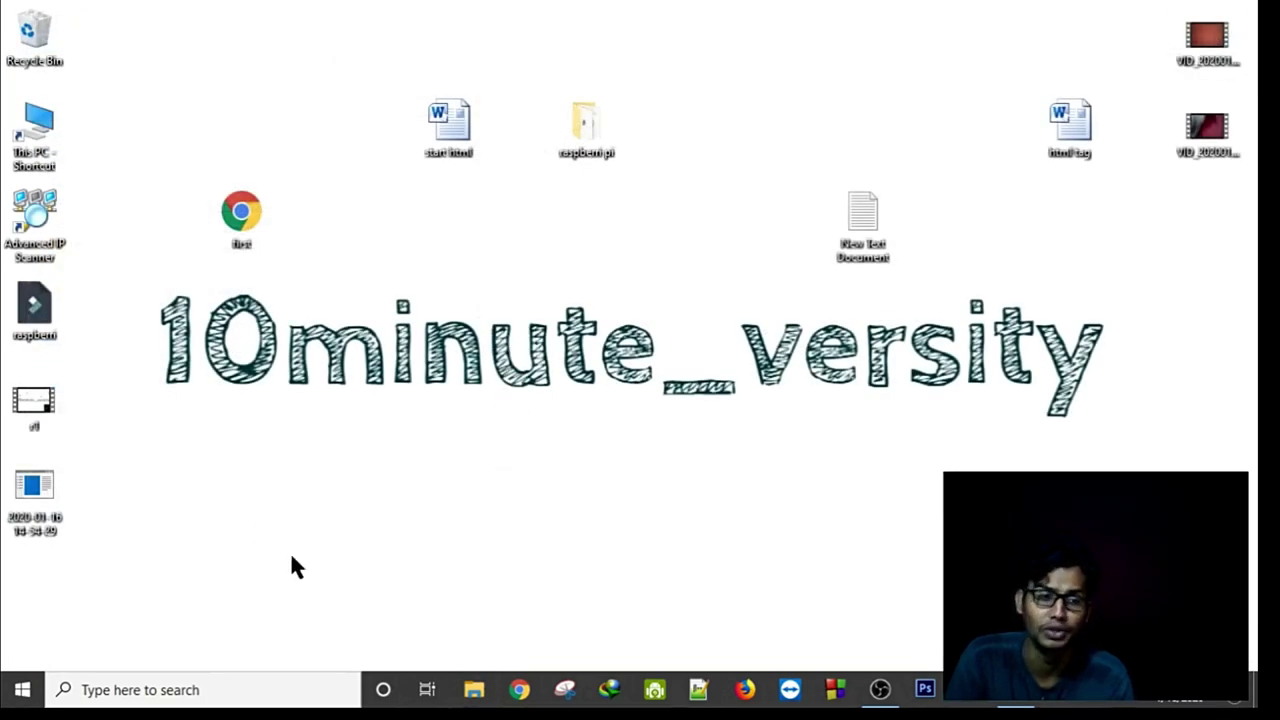
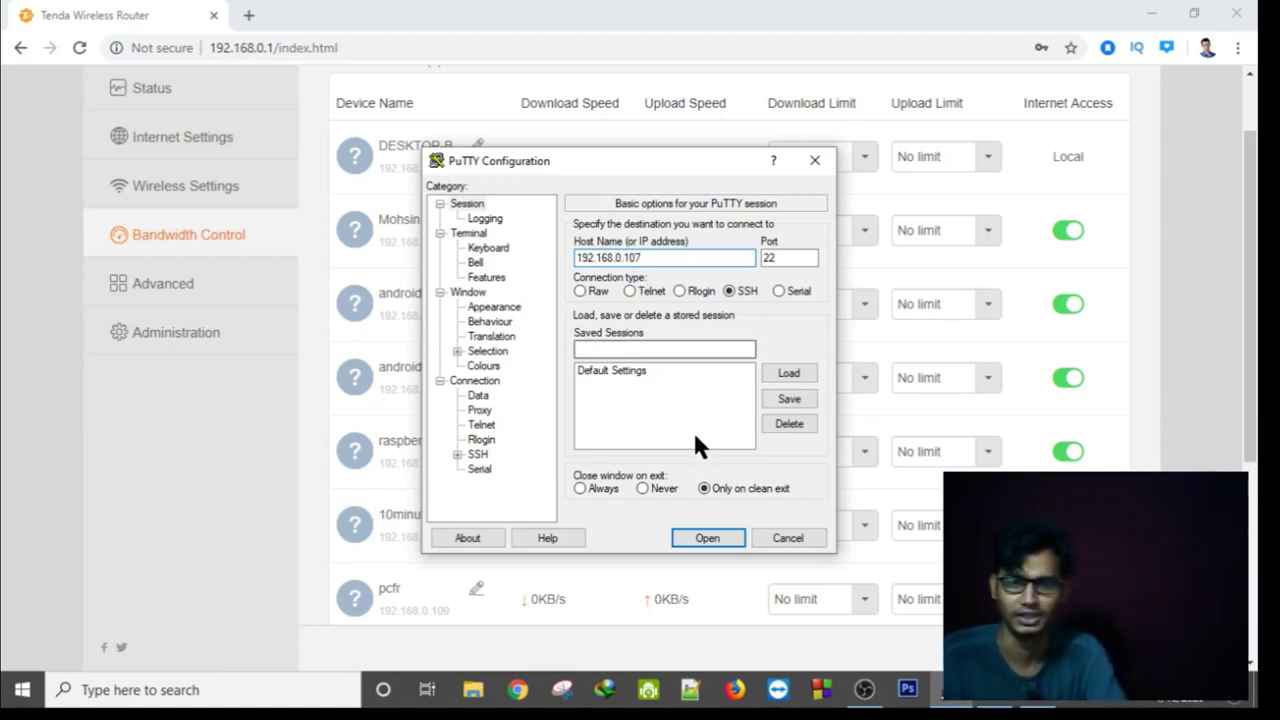
- Open the SSH session to 192.168.0.107, accept the new host key, and centre the terminal window
{"action": "left_click", "coordinate": [708, 538]}
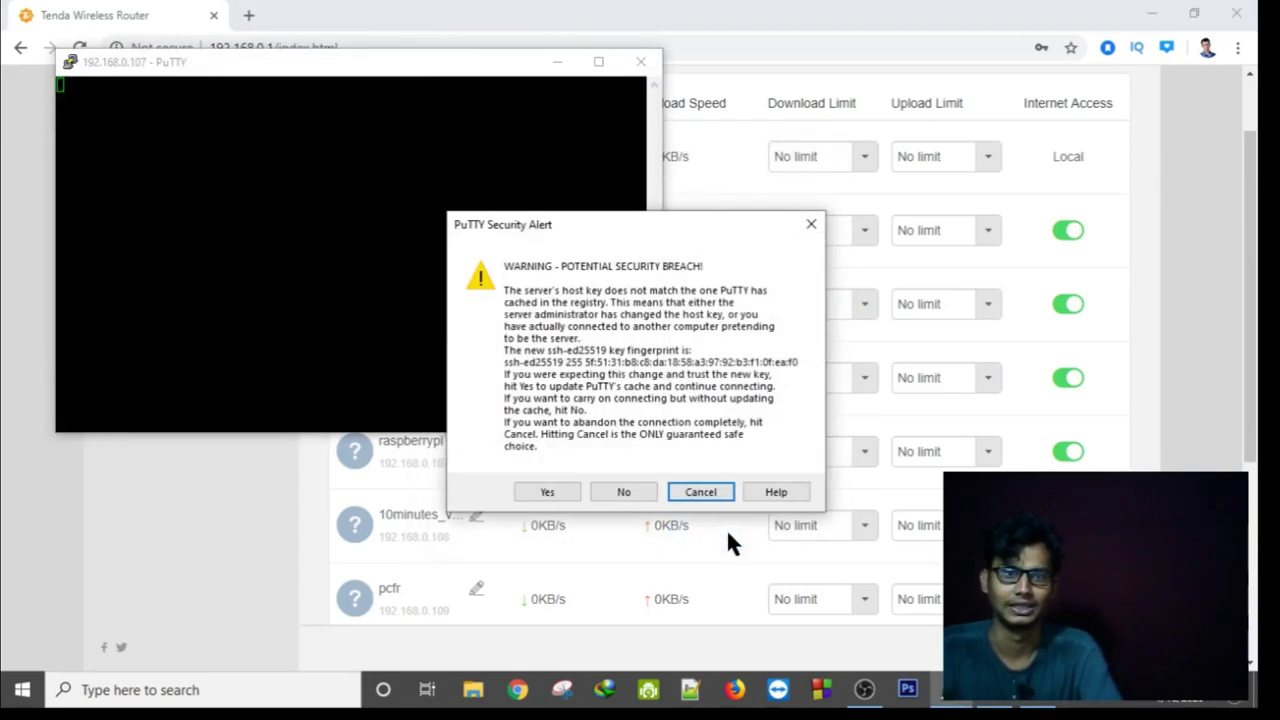
{"action": "left_click", "coordinate": [548, 491]}
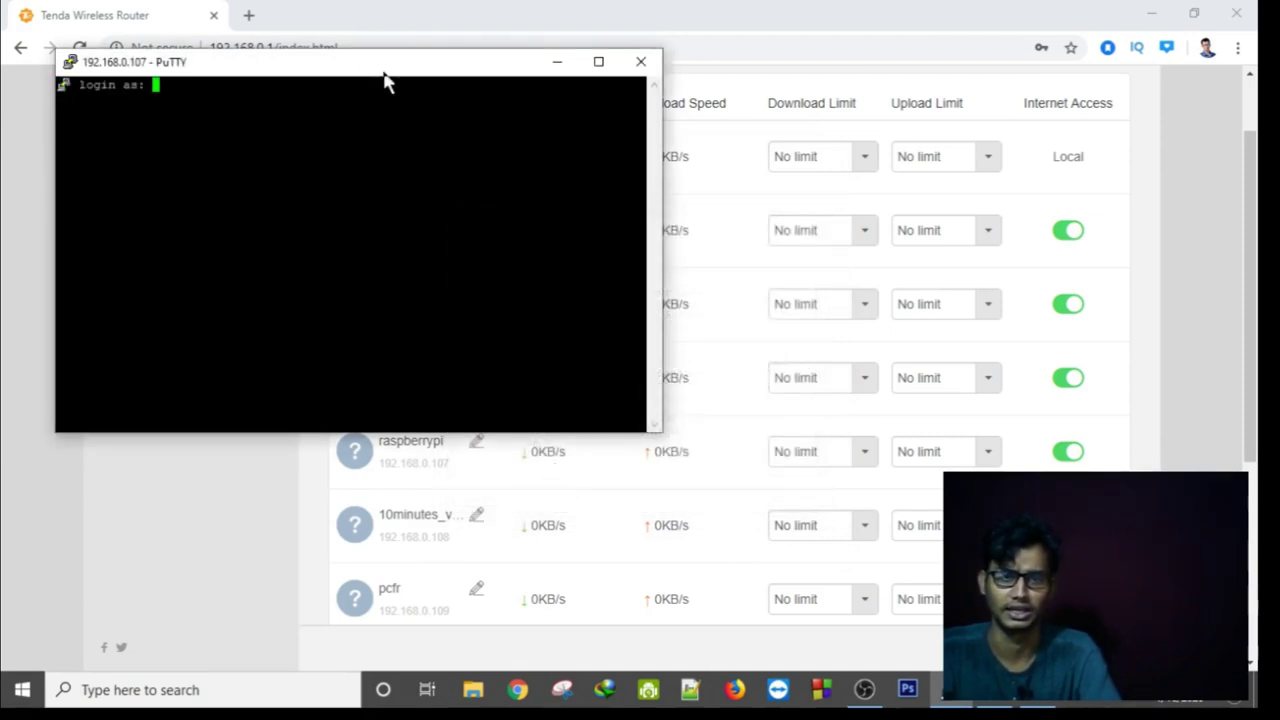
{"action": "left_click_drag", "start_coordinate": [381, 73], "coordinate": [665, 218]}
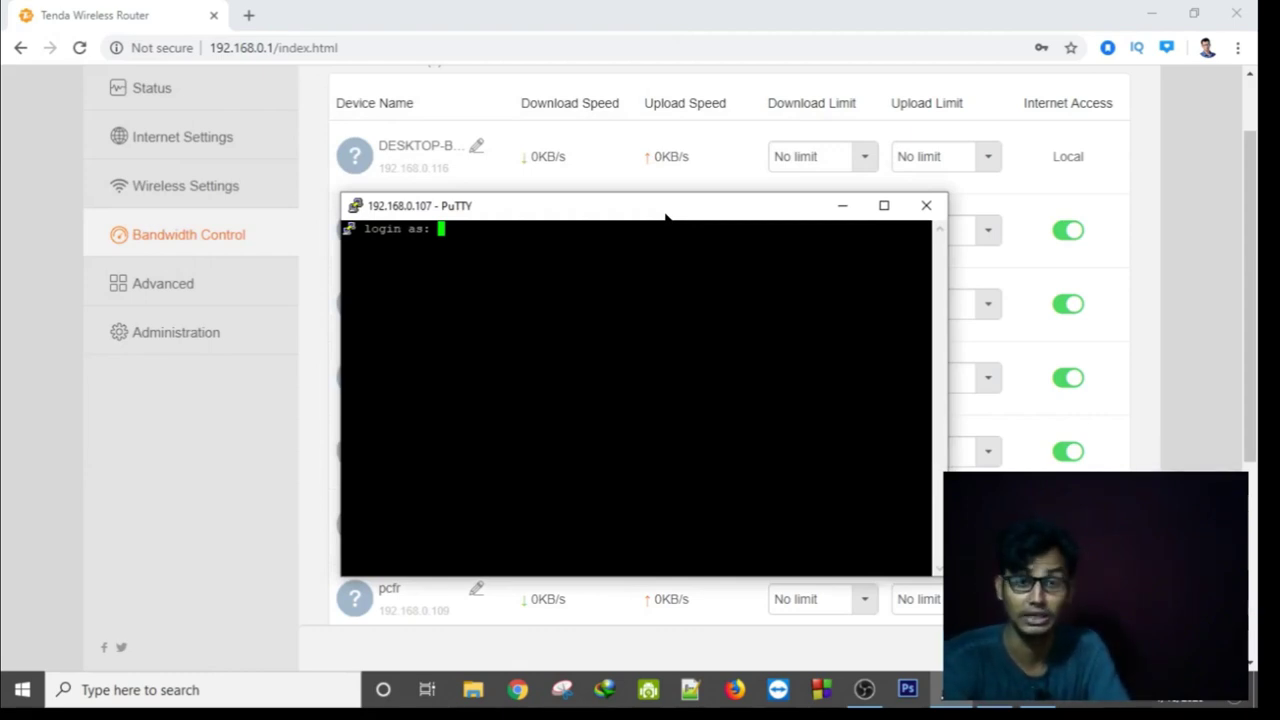
- Log in to the Pi as user pi with the account password
{"action": "type", "text": "pi"}
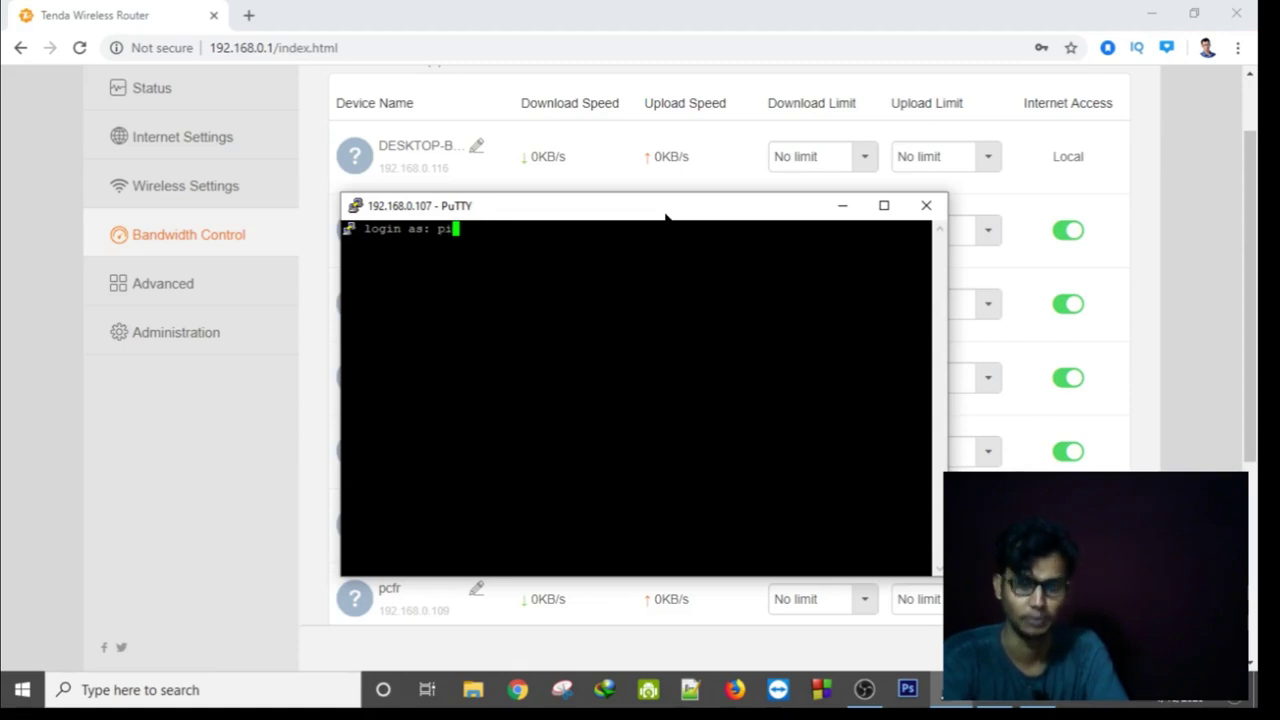
{"action": "key", "text": "Return"}
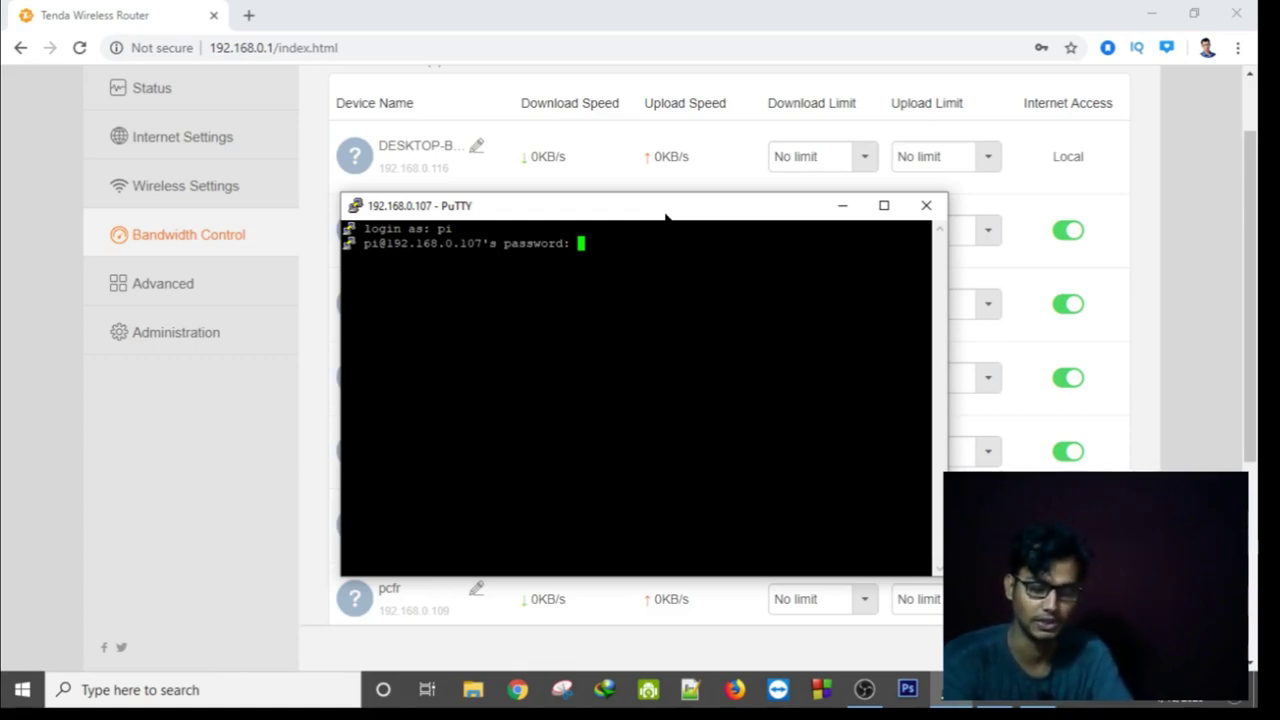
{"action": "key", "text": "Return"}
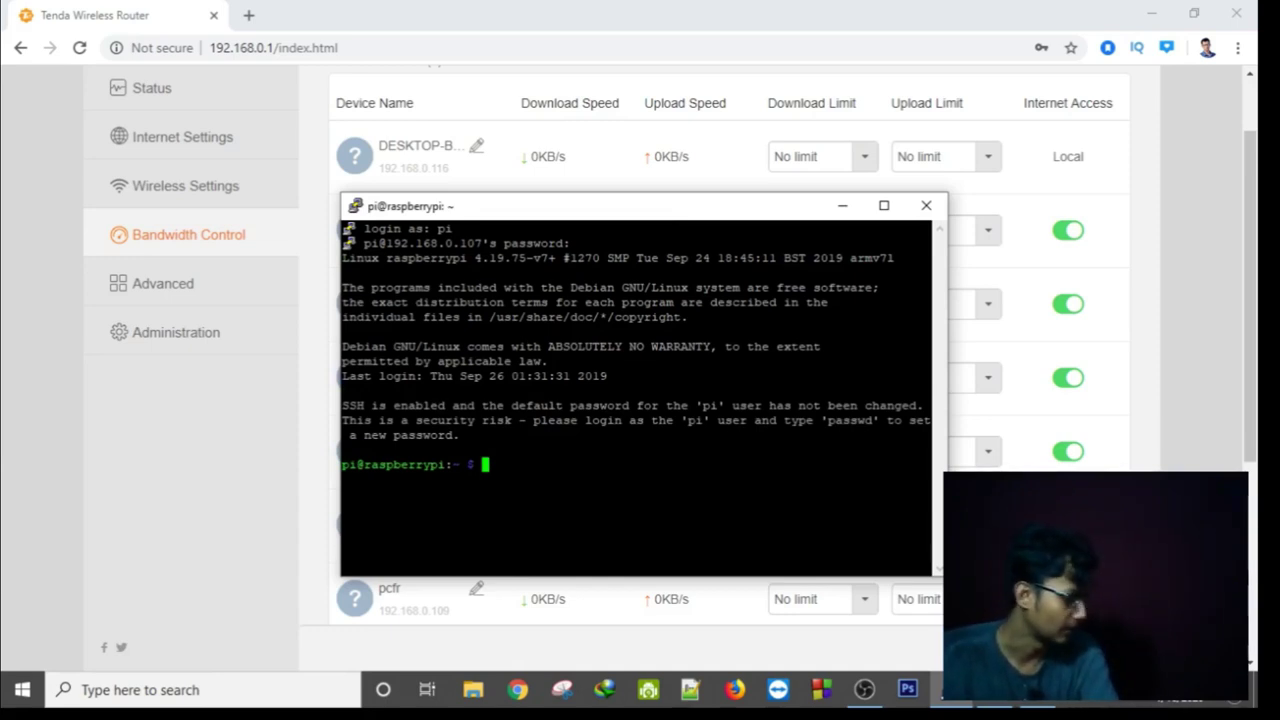
- Run sudo raspi-config in a maximized PuTTY terminal
{"action": "type", "text": "sud"}
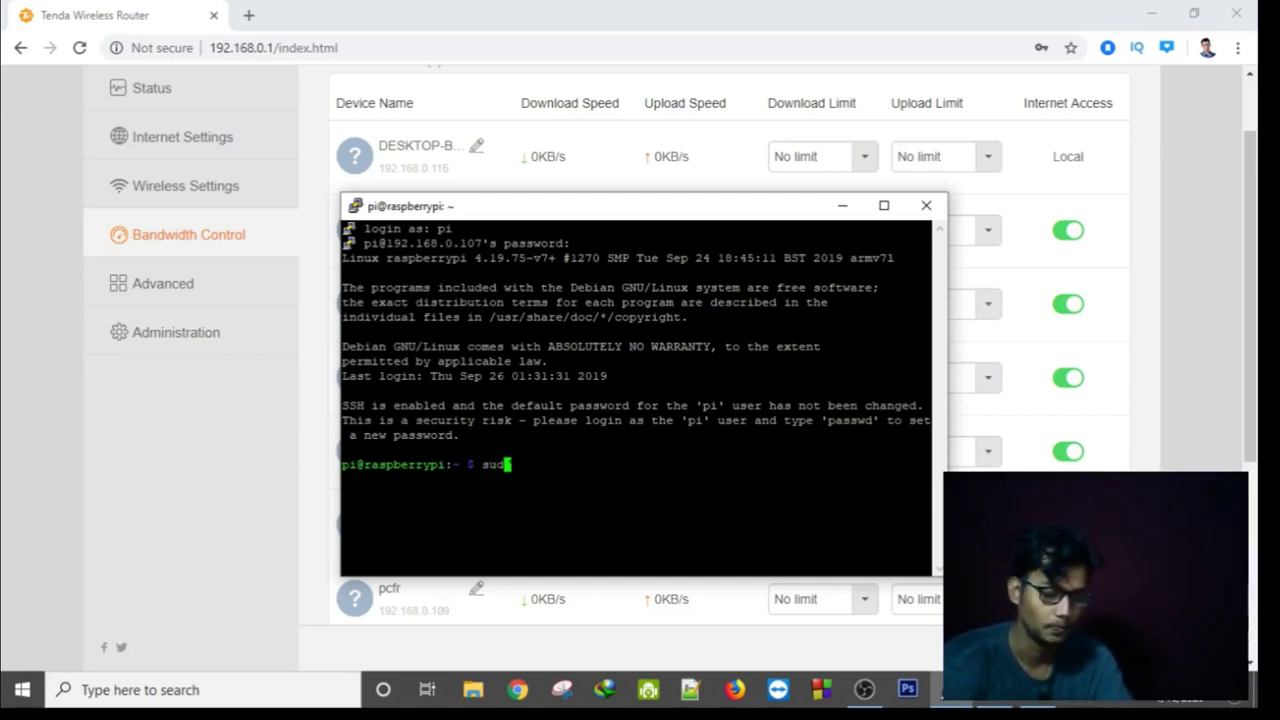
{"action": "type", "text": "o ras"}
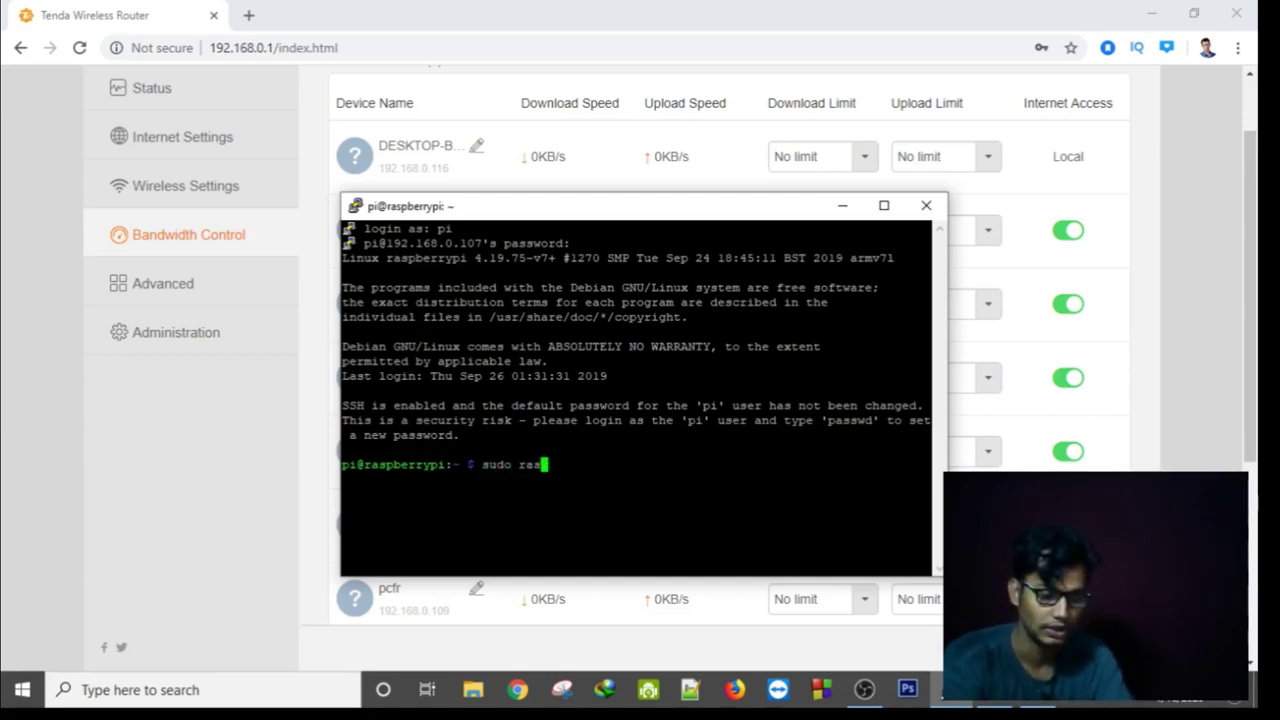
{"action": "type", "text": "pi"}
{"action": "type", "text": "-"}
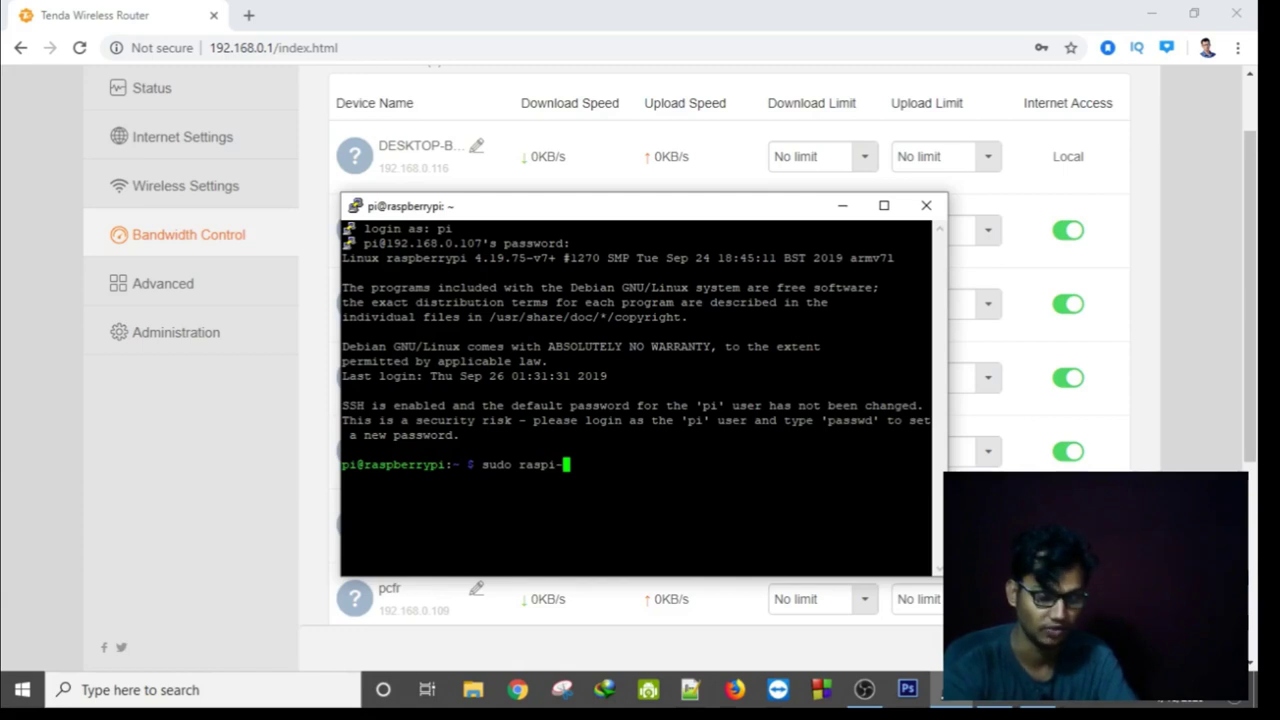
{"action": "type", "text": "conf"}
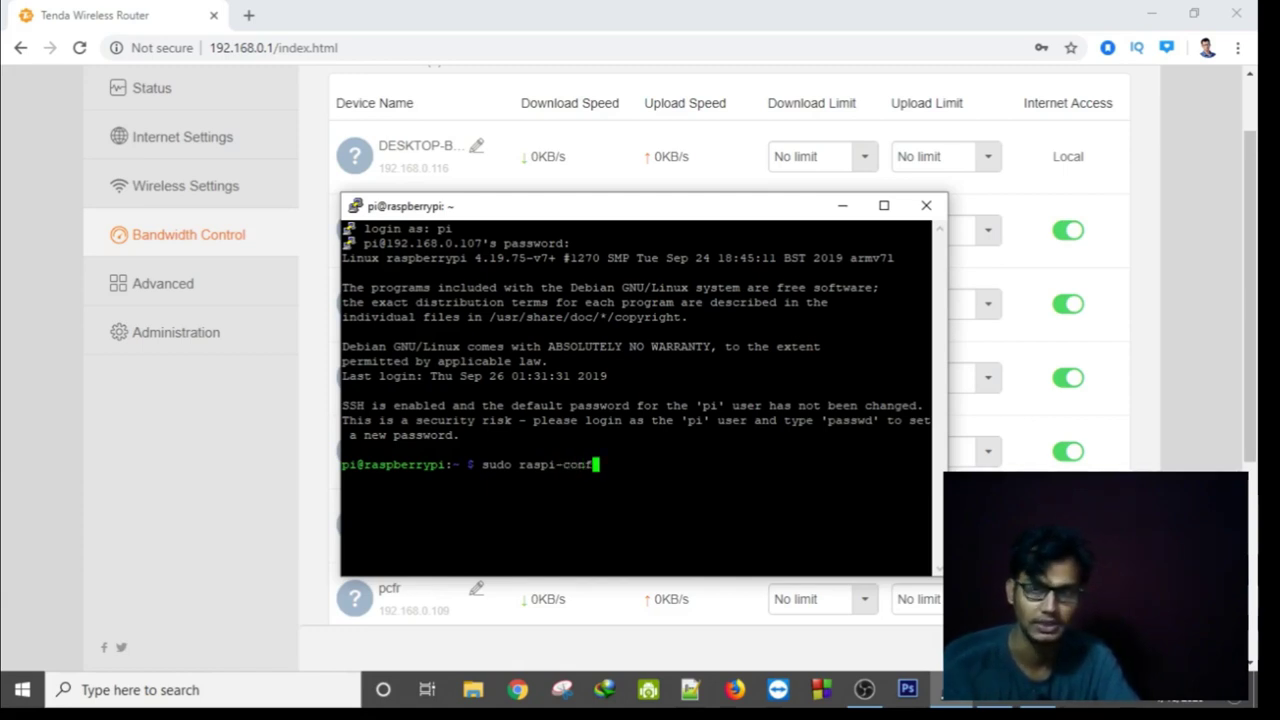
{"action": "type", "text": "ig"}
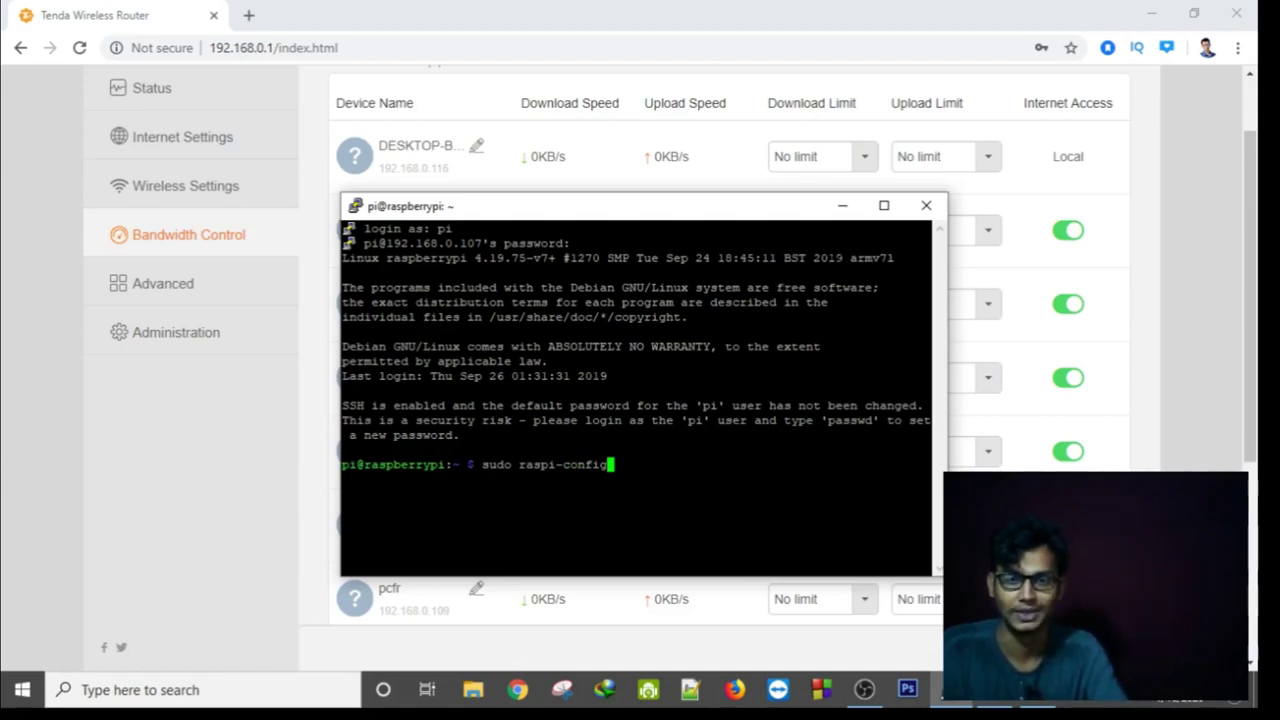
{"action": "left_click", "coordinate": [884, 205]}
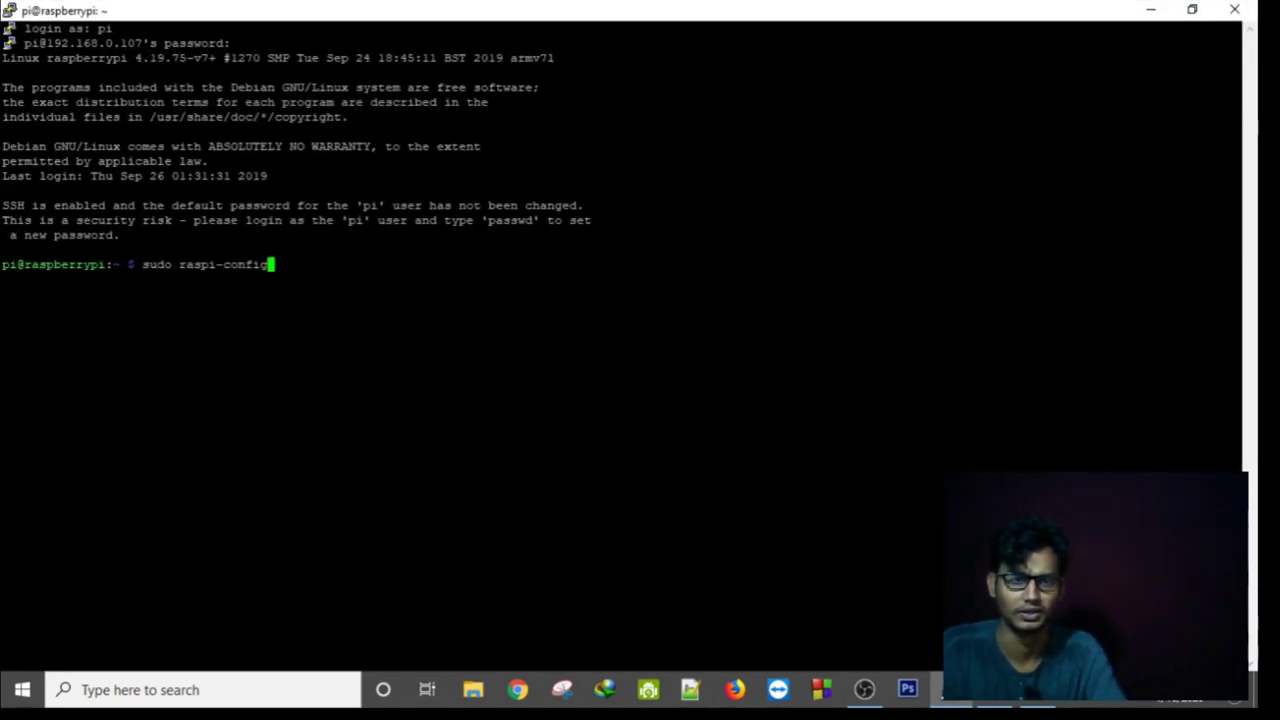
{"action": "key", "text": "Return"}
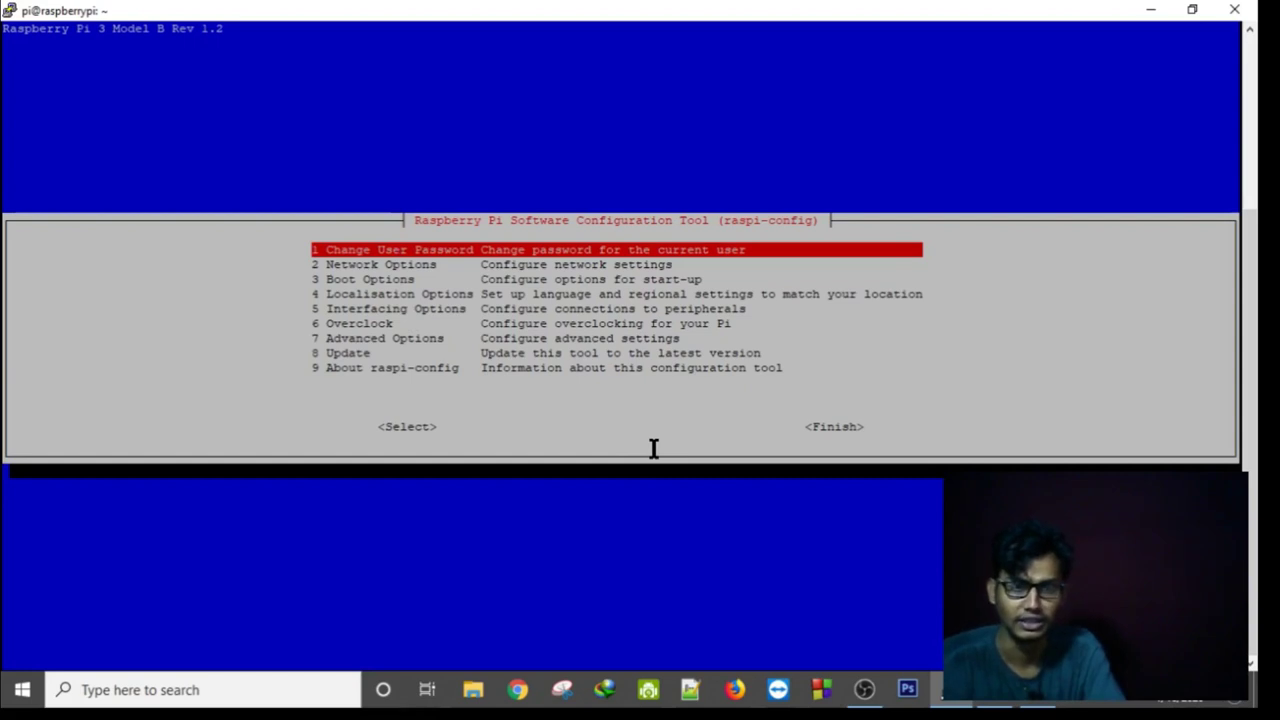
- Enable the VNC Server under Interfacing Options > P3 VNC
{"action": "key", "text": "Down"}
{"action": "key", "text": "Down"}
{"action": "key", "text": "Down"}
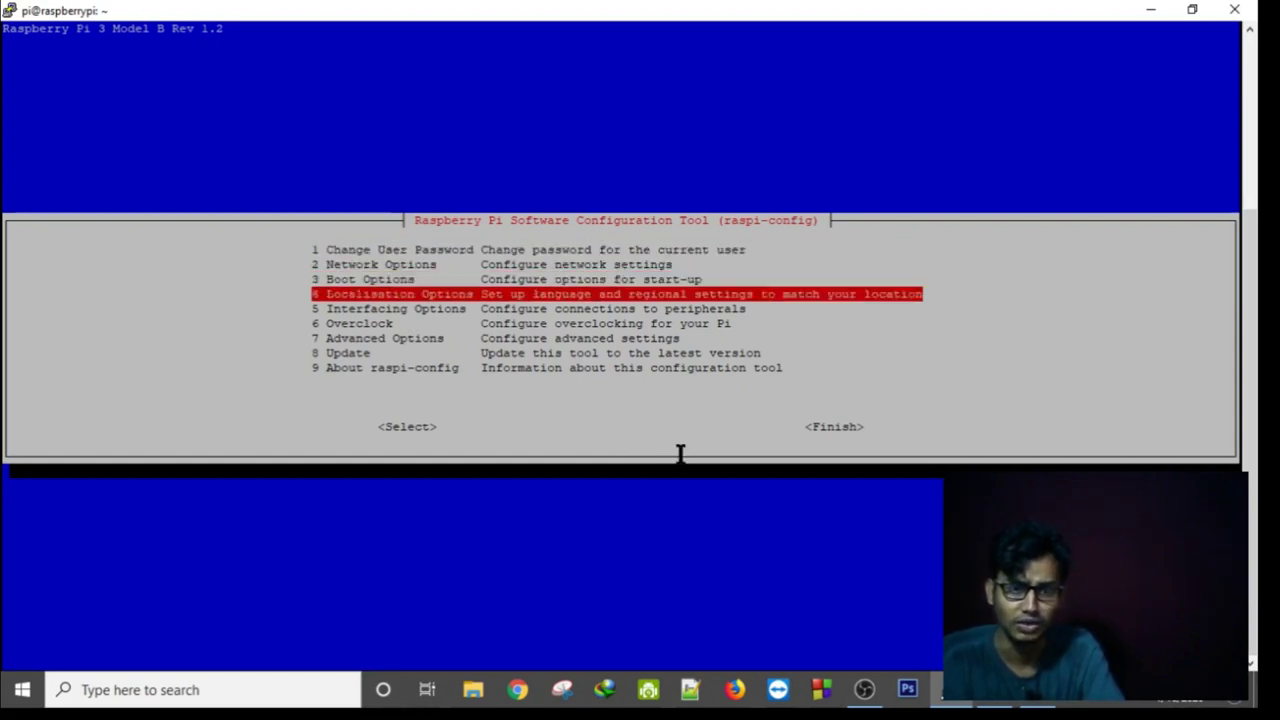
{"action": "key", "text": "Down"}
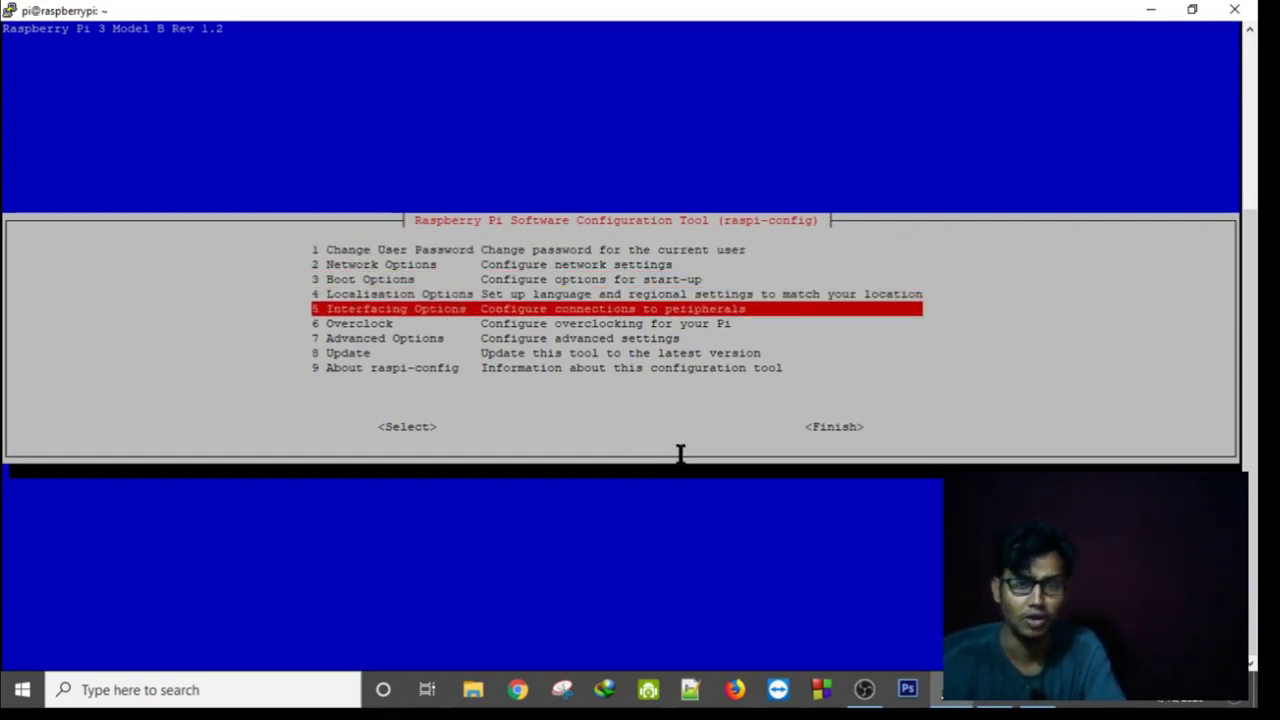
{"action": "key", "text": "Return"}
{"action": "key", "text": "Down"}
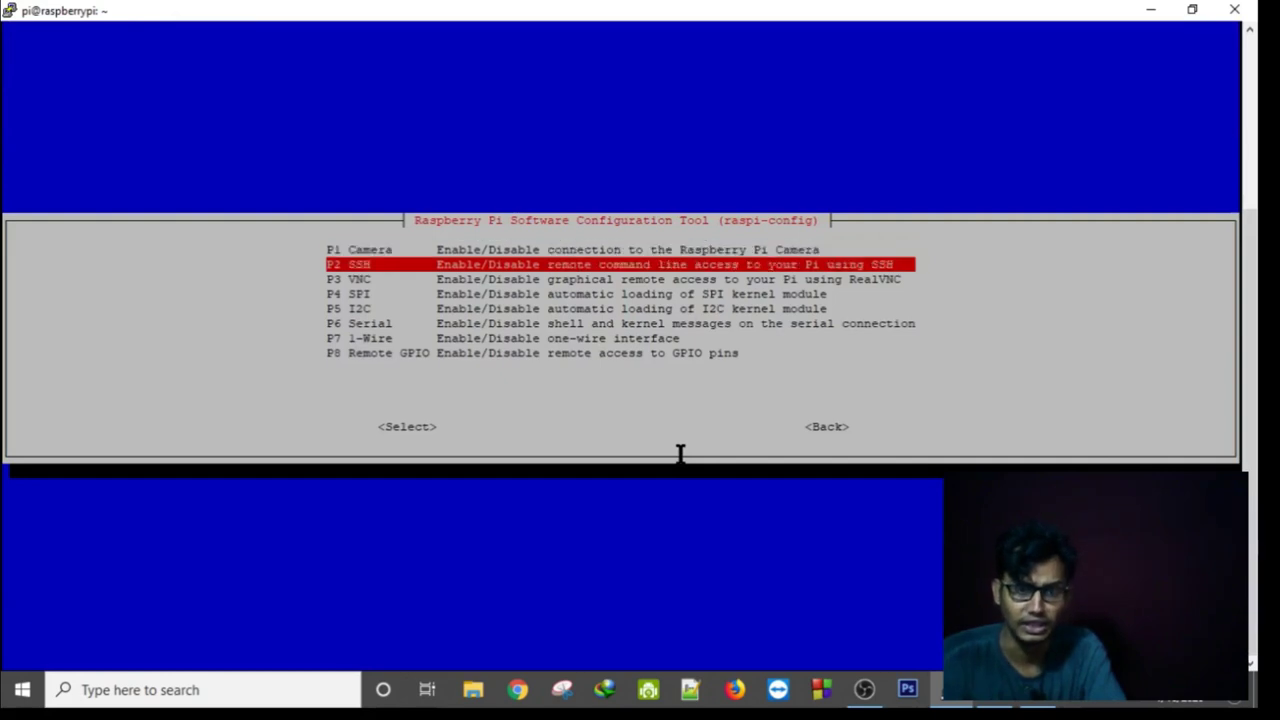
{"action": "key", "text": "Down"}
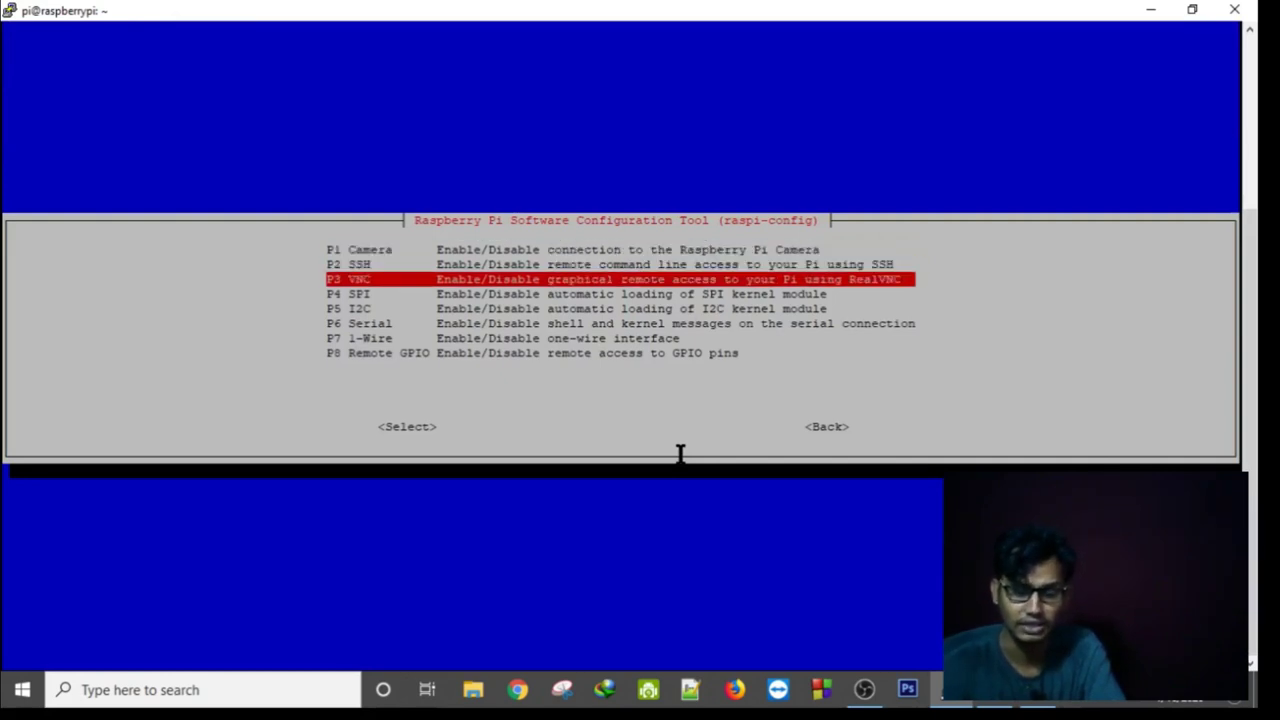
{"action": "key", "text": "Return"}
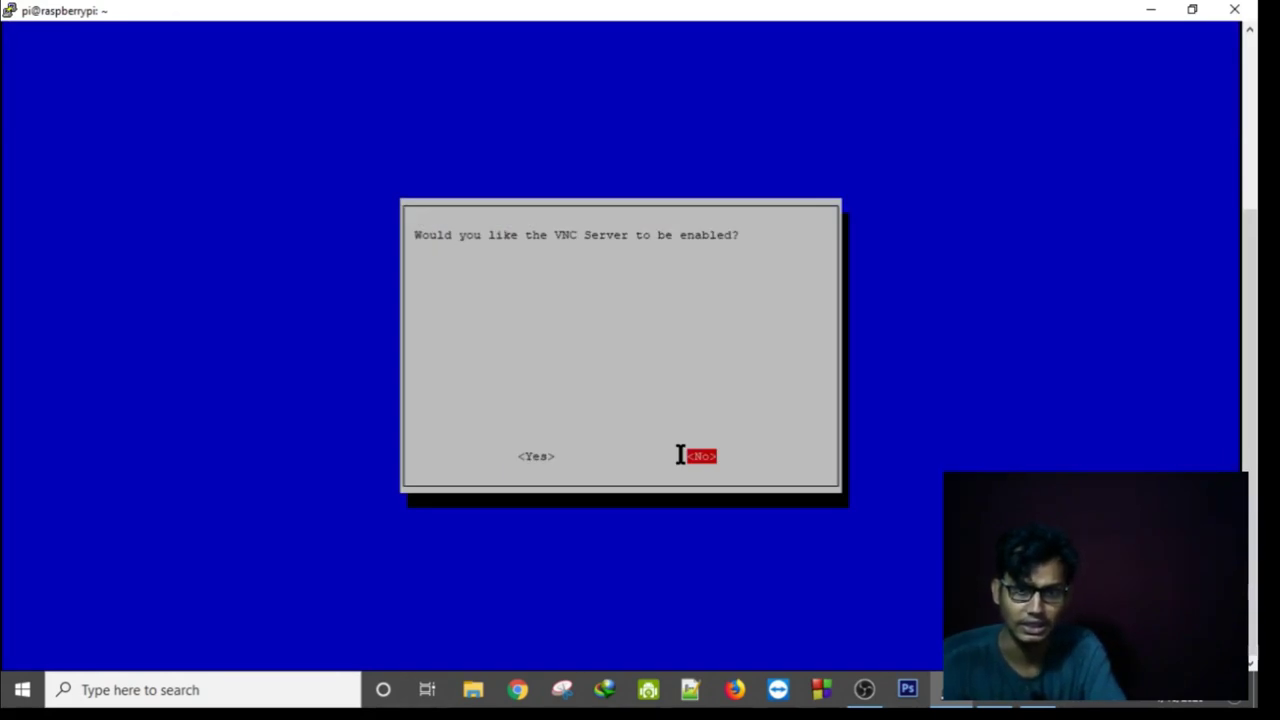
{"action": "key", "text": "Left"}
{"action": "key", "text": "Return"}
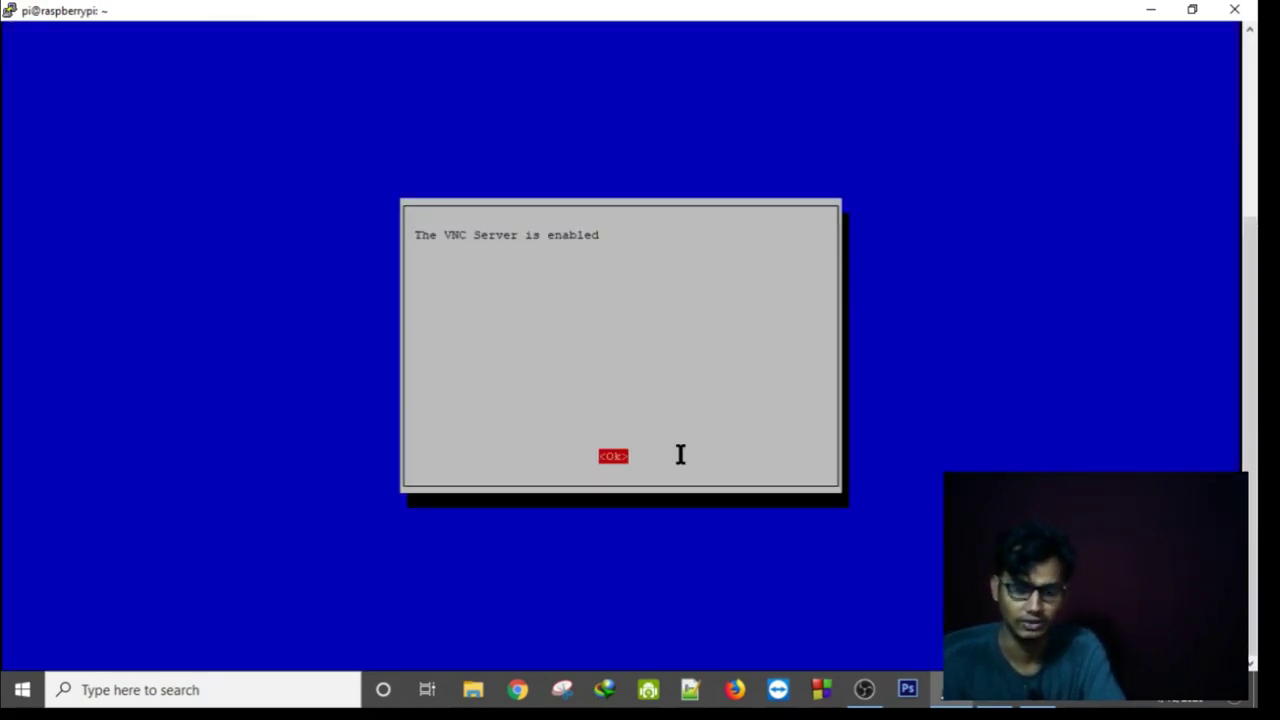
{"action": "key", "text": "Return"}
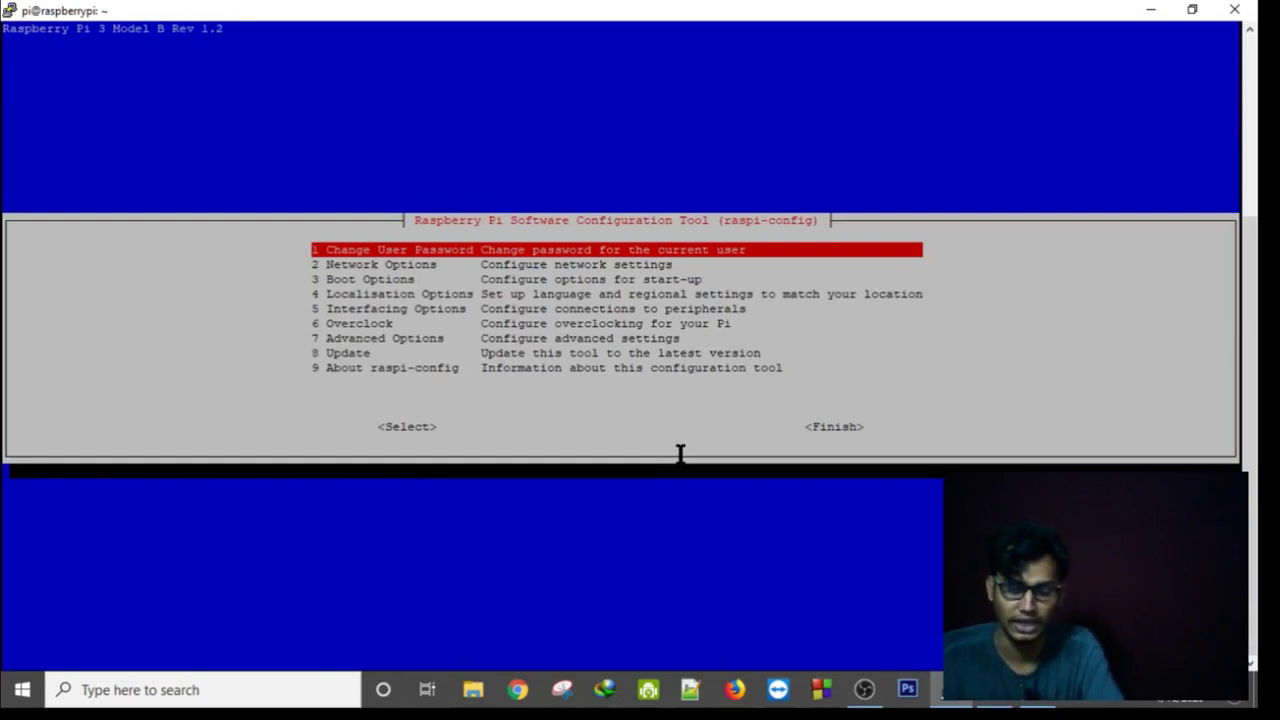
- Finish and exit raspi-config, returning to the shell prompt
{"action": "key", "text": "Down"}
{"action": "key", "text": "Down"}
{"action": "key", "text": "Down"}
{"action": "key", "text": "Down"}
{"action": "key", "text": "Down"}
{"action": "key", "text": "Down"}
{"action": "key", "text": "Down"}
{"action": "key", "text": "Down"}
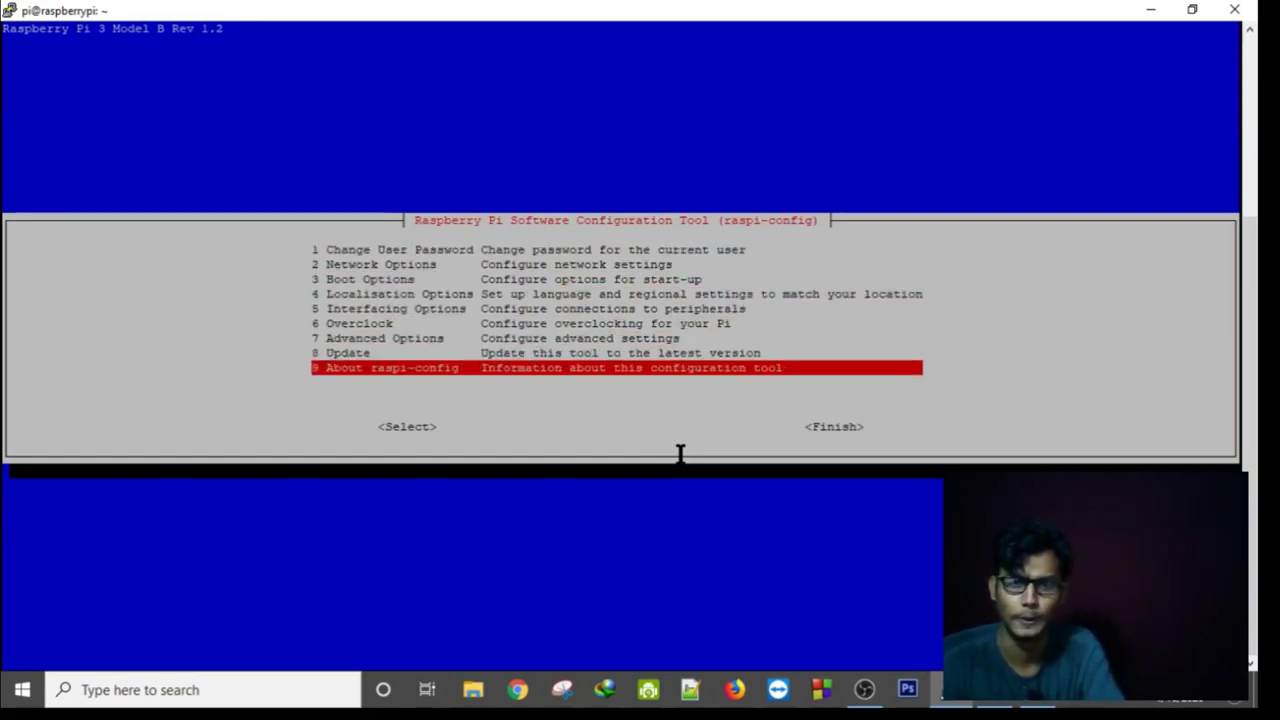
{"action": "key", "text": "Tab"}
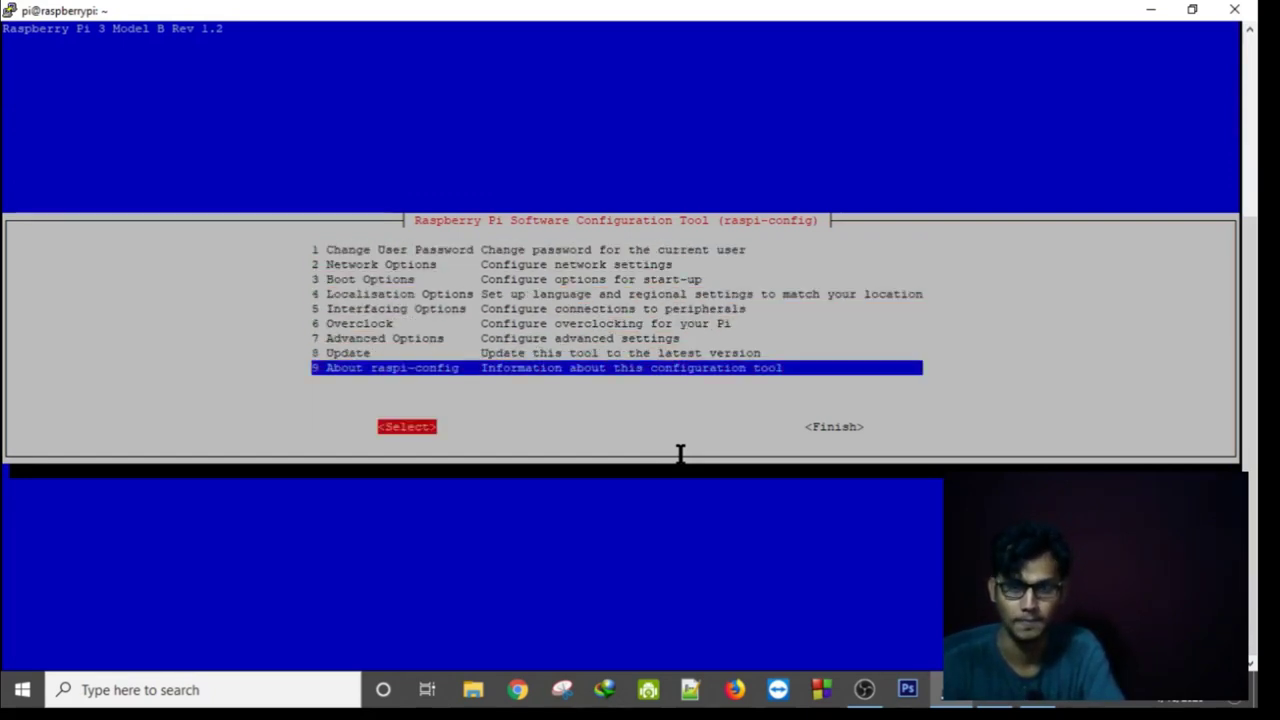
{"action": "key", "text": "Tab"}
{"action": "key", "text": "Return"}
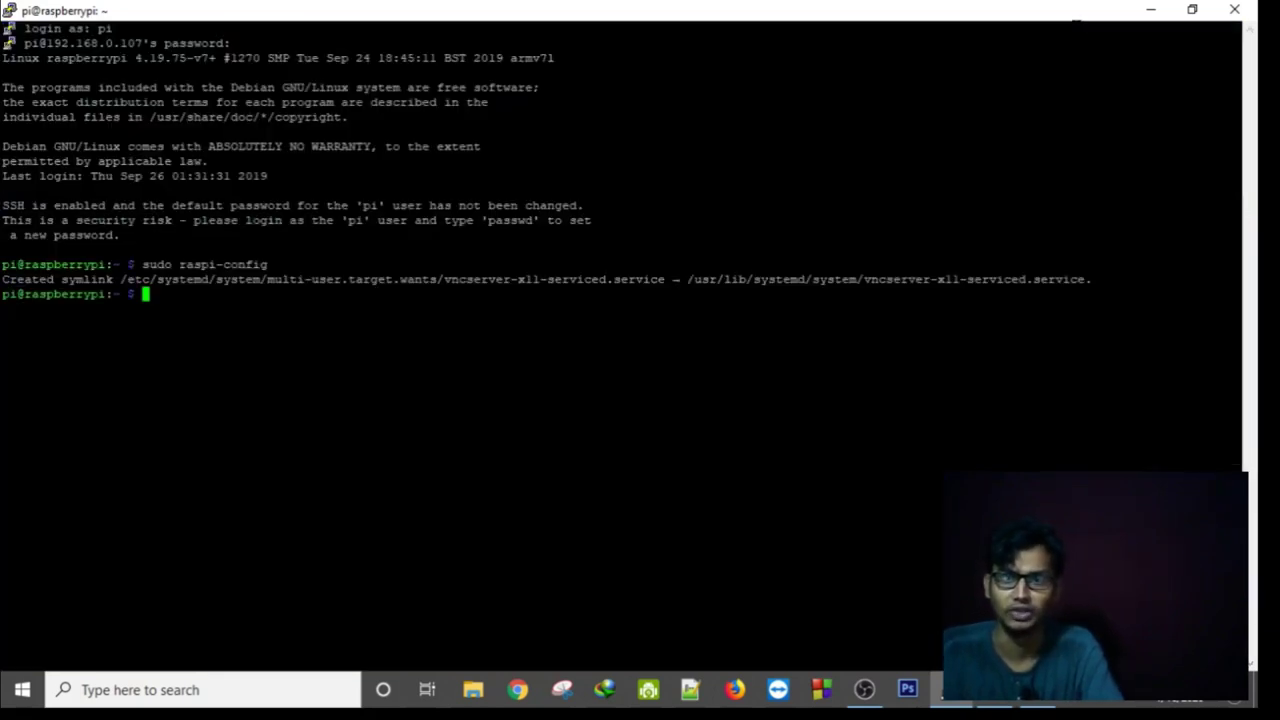
- Minimize the terminal and browser windows and launch VNC Viewer
{"action": "left_click", "coordinate": [1148, 12]}
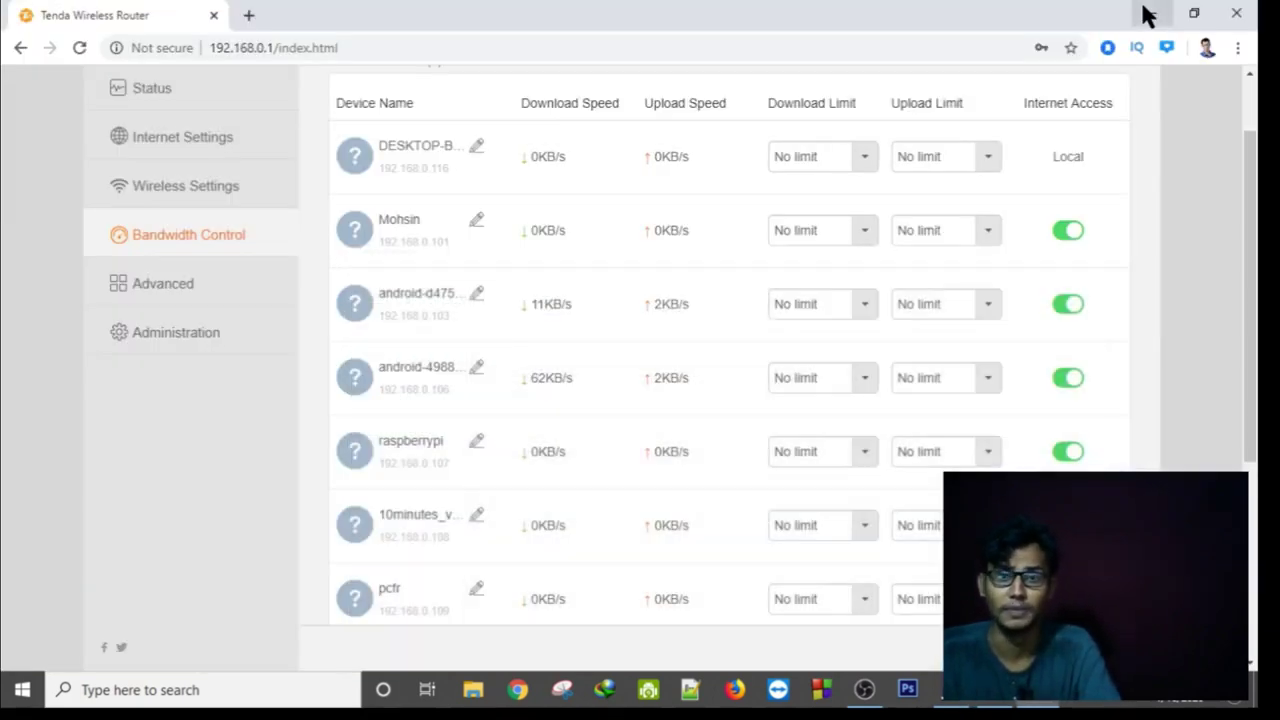
{"action": "left_click", "coordinate": [1148, 14]}
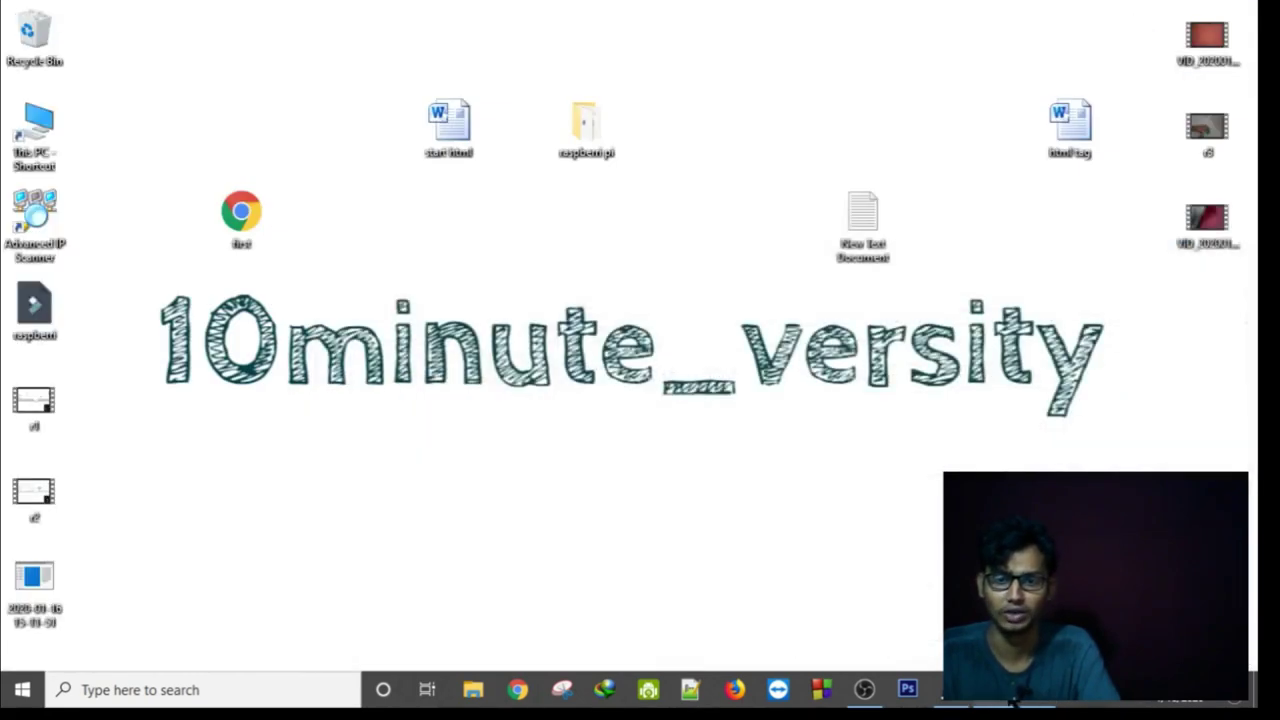
{"action": "left_click", "coordinate": [993, 690]}
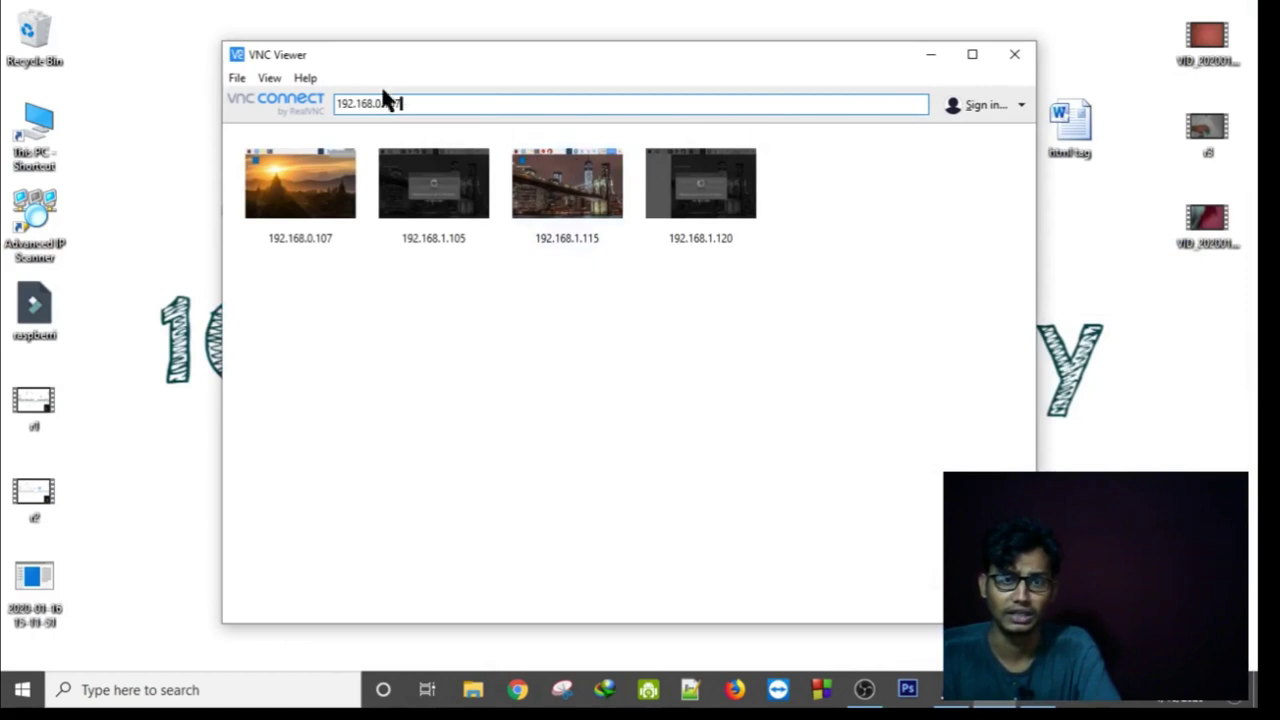
- Connect to 192.168.0.107, accept the identity check, and sign in with the pi user's password
{"action": "key", "text": "Return"}
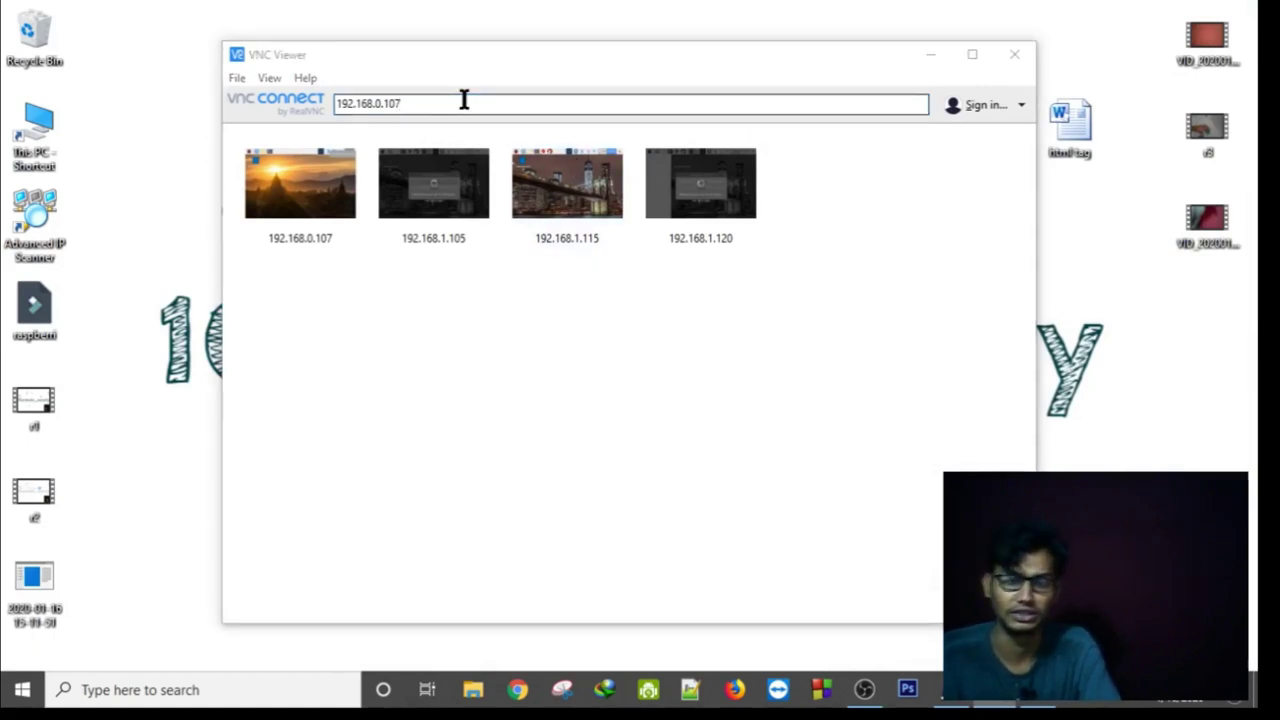
{"action": "left_click", "coordinate": [677, 430]}
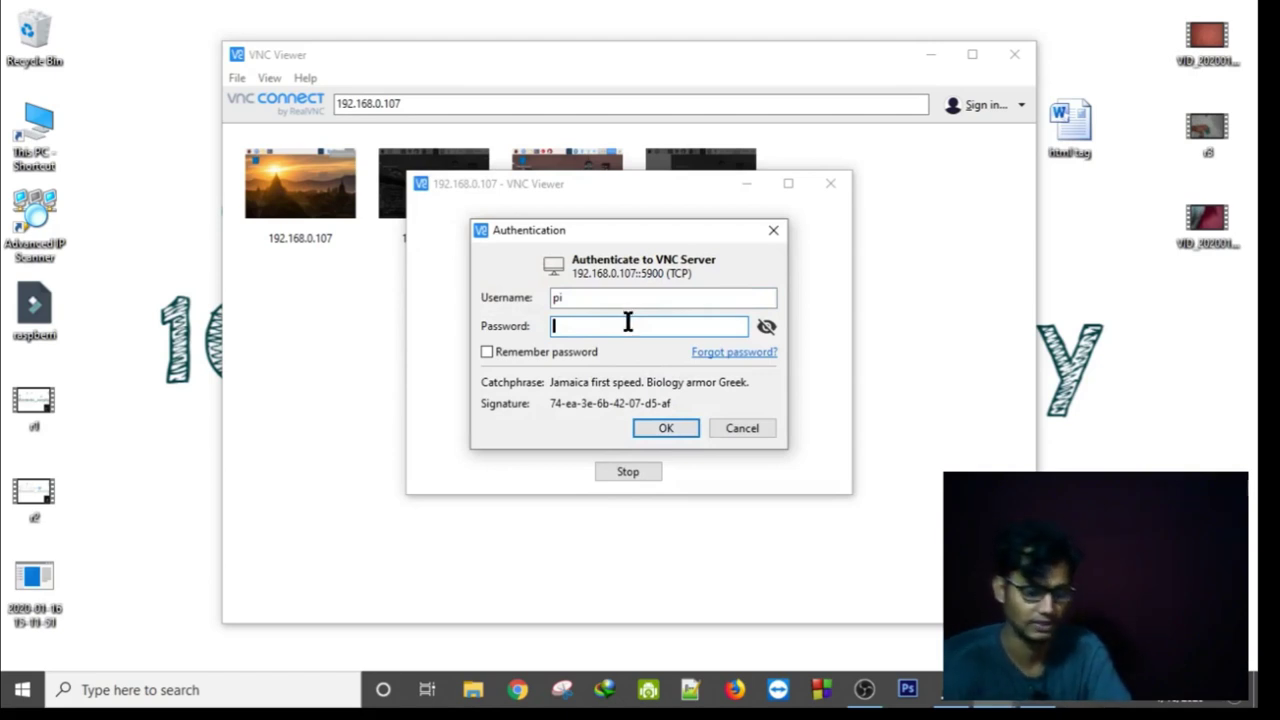
{"action": "type", "text": "raspberry"}
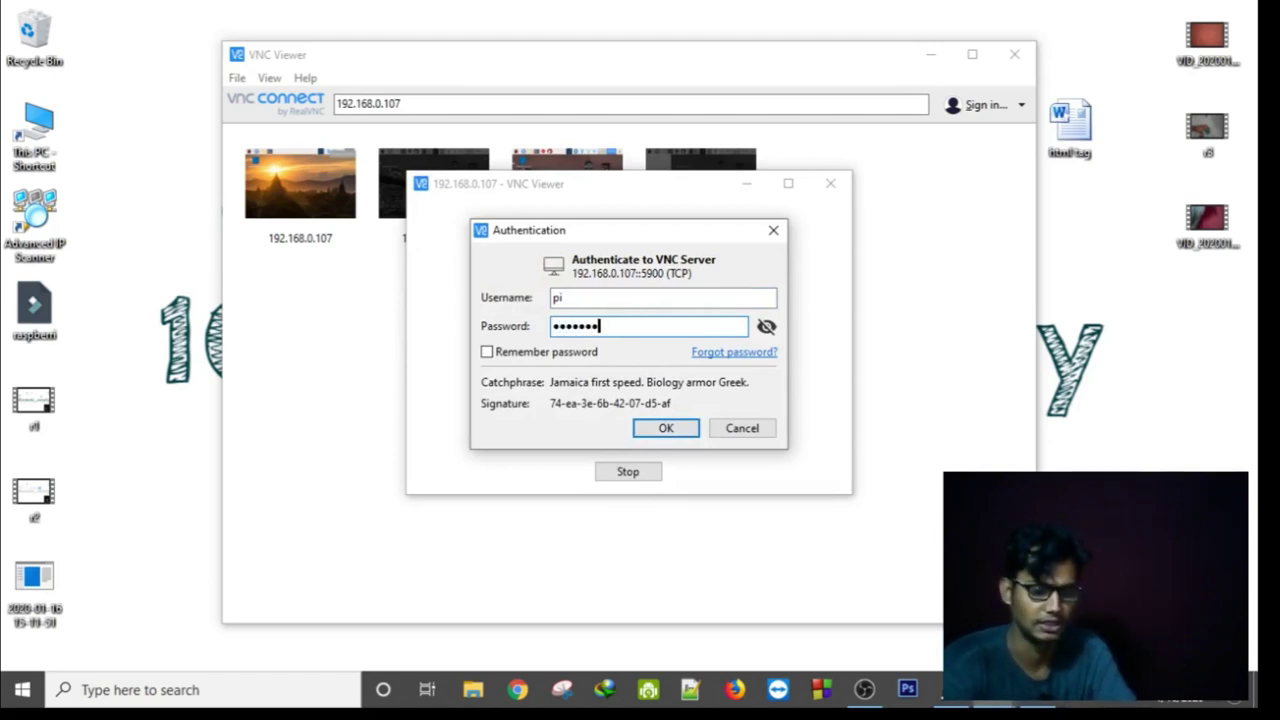
{"action": "key", "text": "Return"}
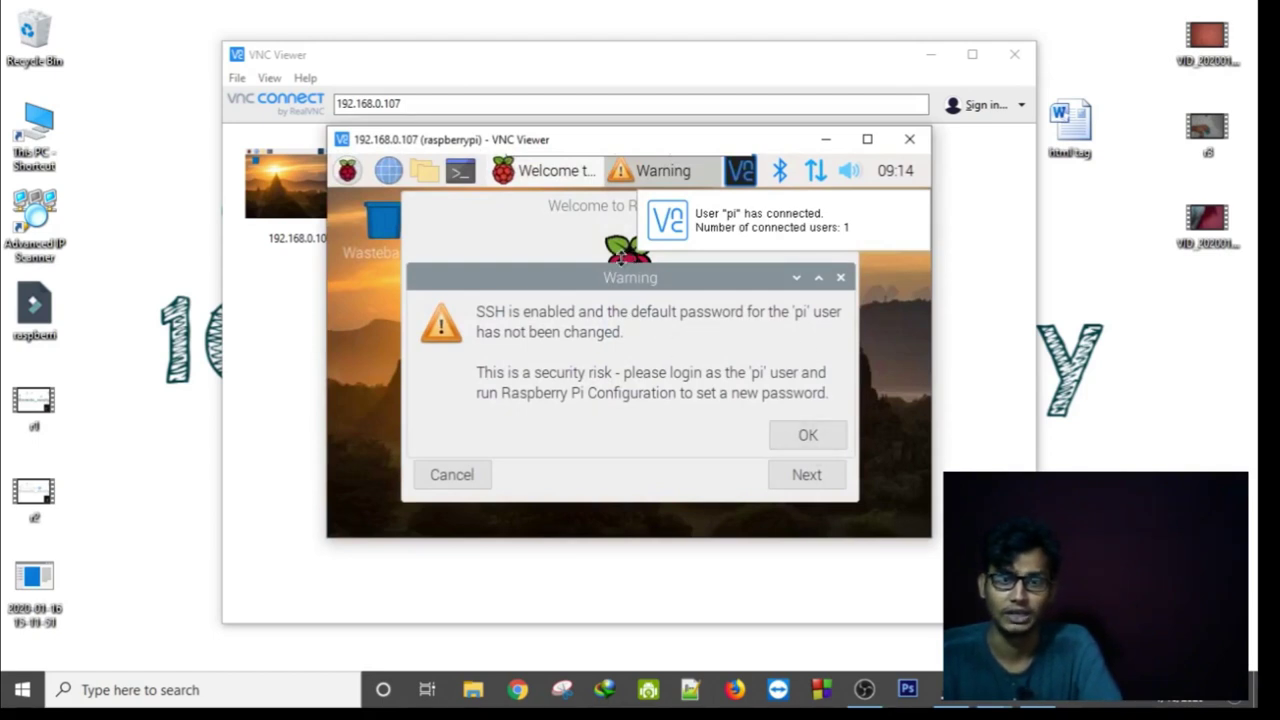
- Dismiss the password warning and advance the welcome wizard with default settings to Update Software
{"action": "left_click", "coordinate": [802, 440]}
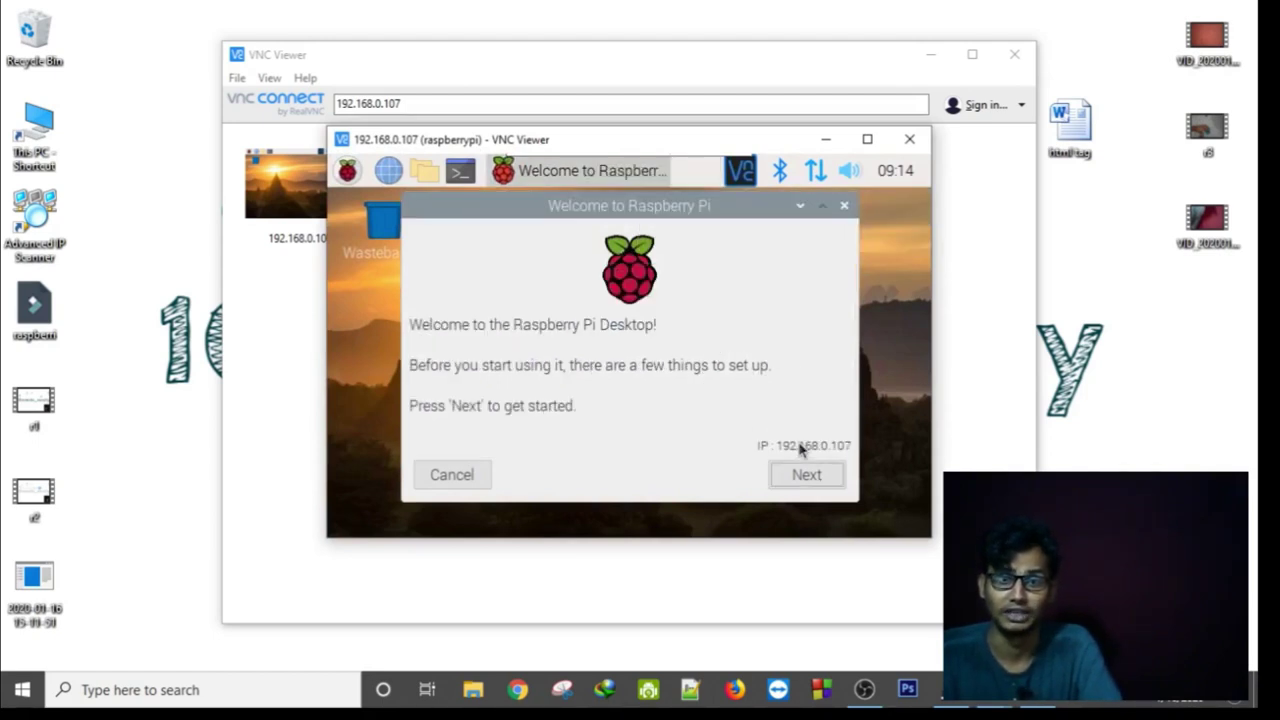
{"action": "left_click", "coordinate": [806, 476]}
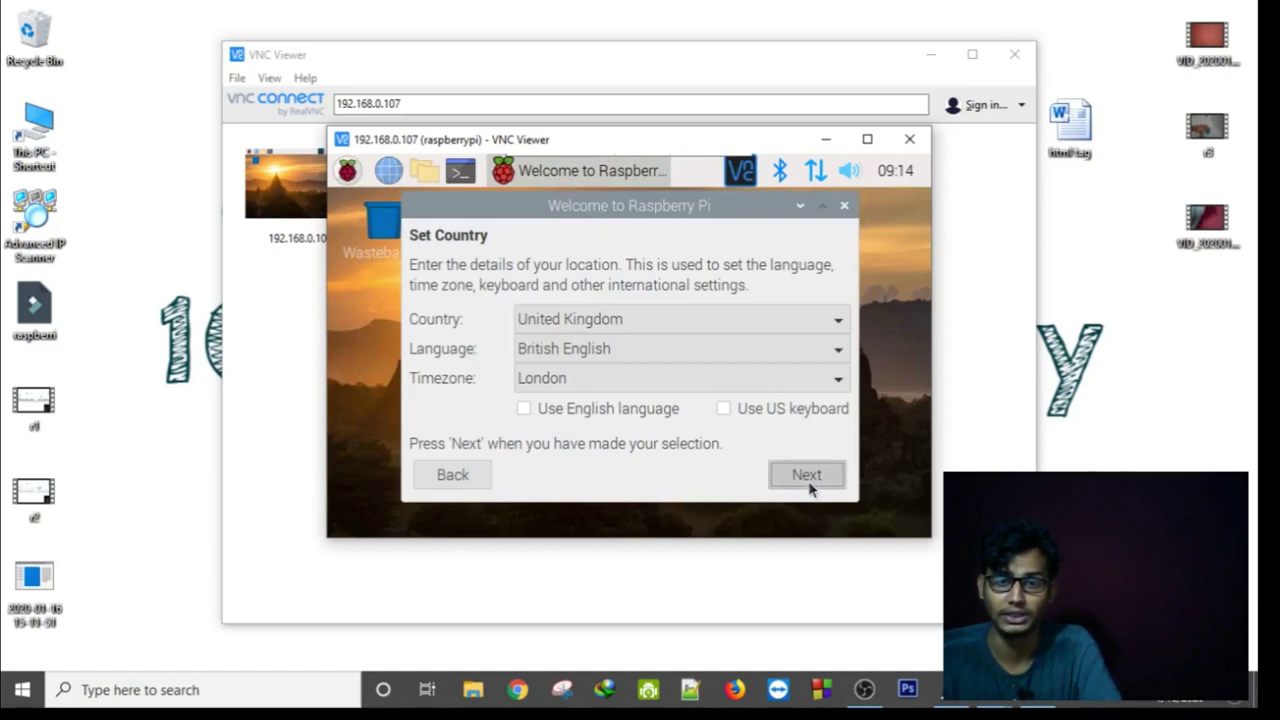
{"action": "left_click", "coordinate": [806, 476]}
{"action": "left_click", "coordinate": [807, 476]}
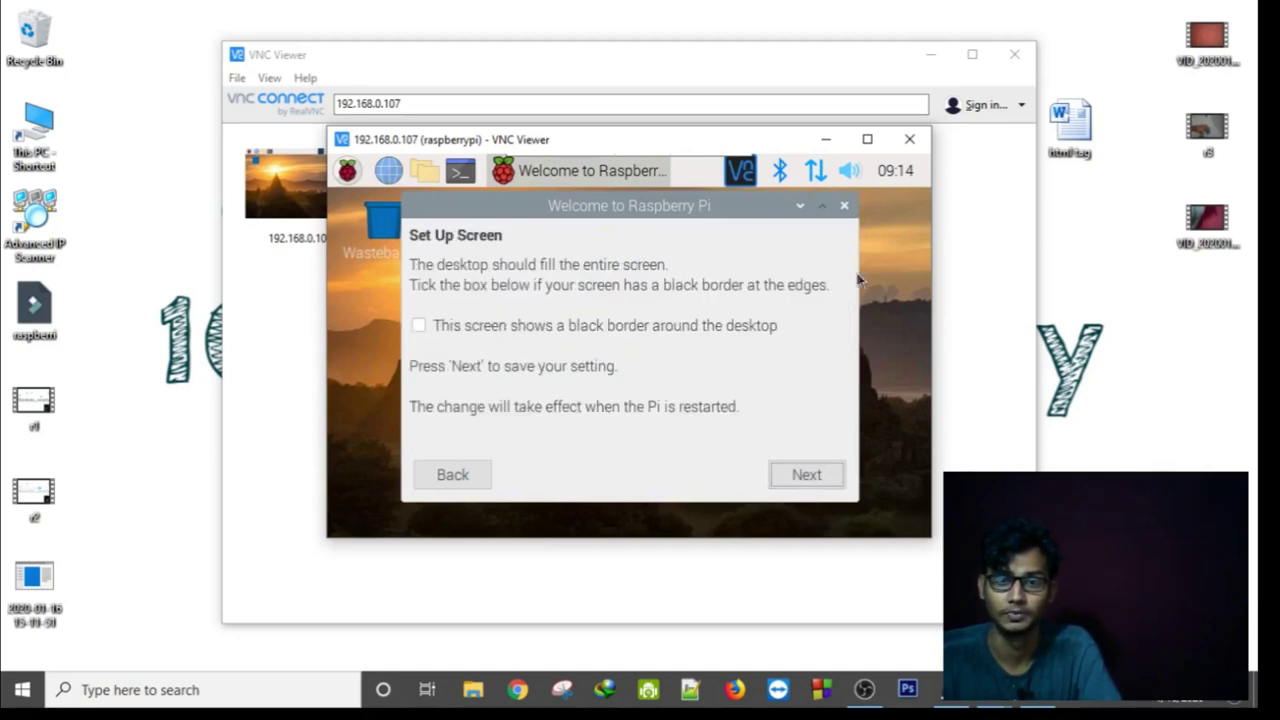
{"action": "left_click", "coordinate": [824, 482]}
{"action": "left_click", "coordinate": [824, 482]}
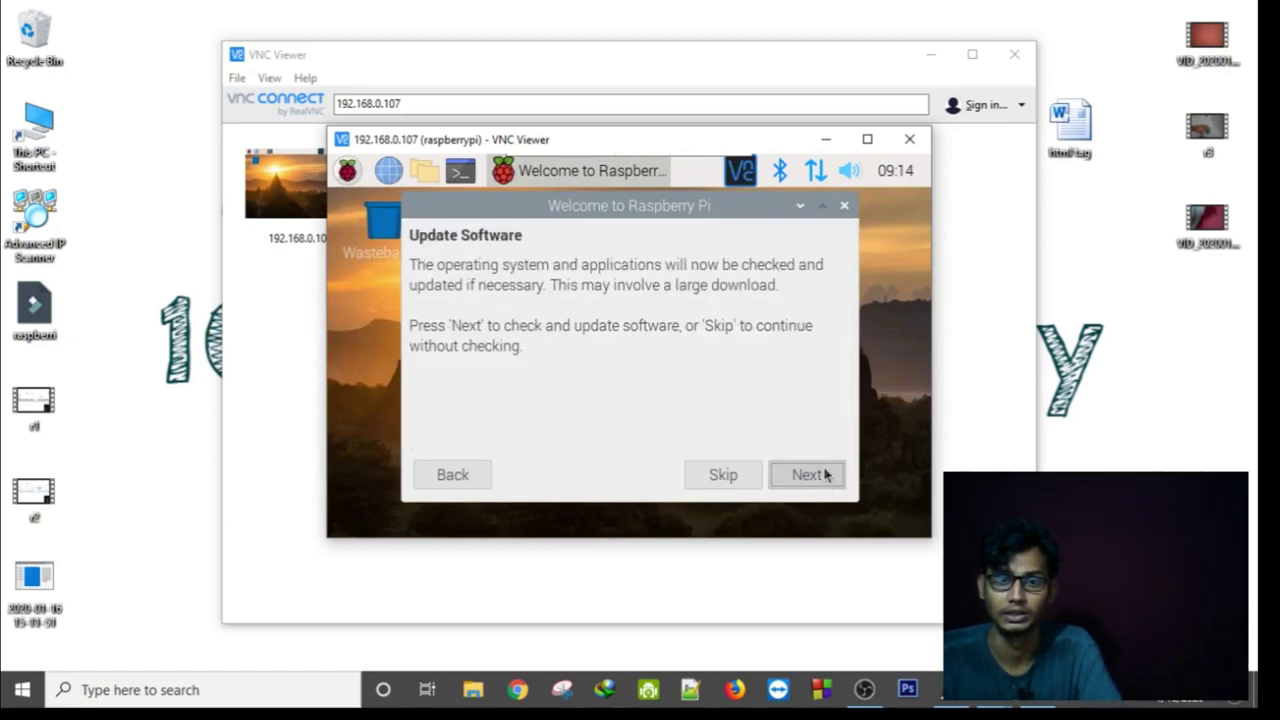
{"action": "left_click", "coordinate": [825, 481]}
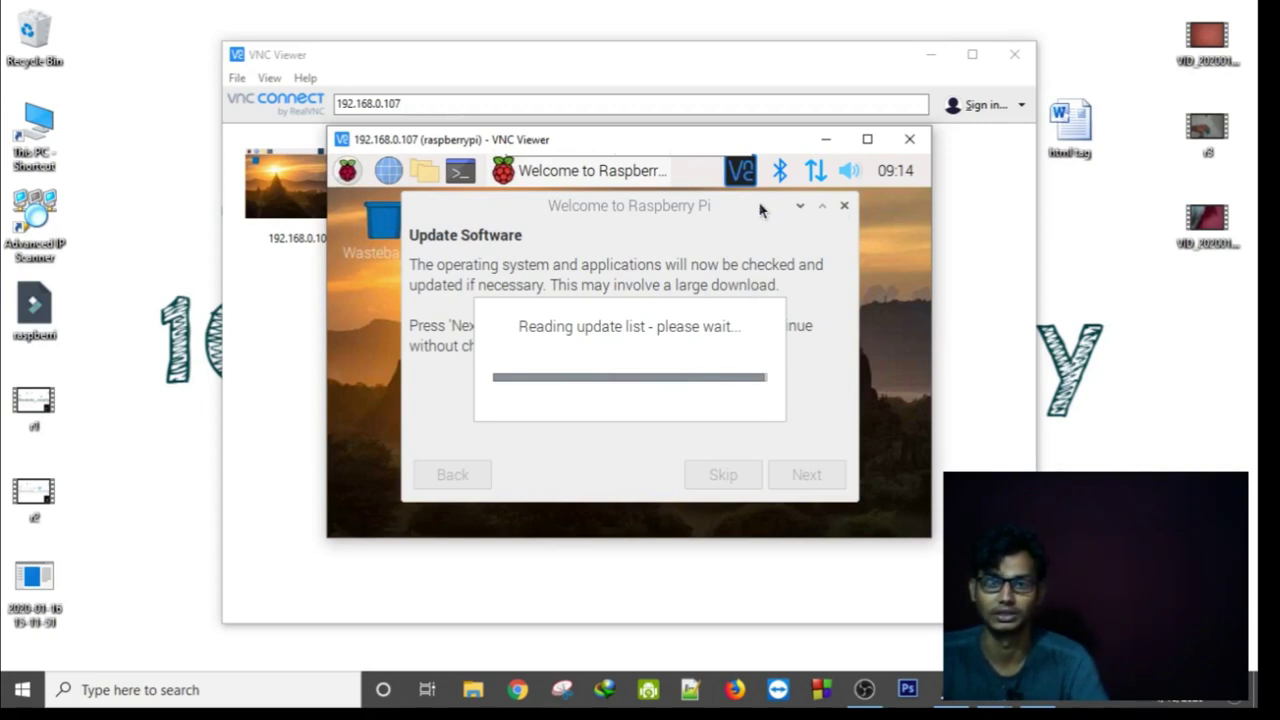
- Join the Dark web Wi-Fi network by entering its pre-shared key
{"action": "left_click_drag", "start_coordinate": [762, 210], "coordinate": [748, 248]}
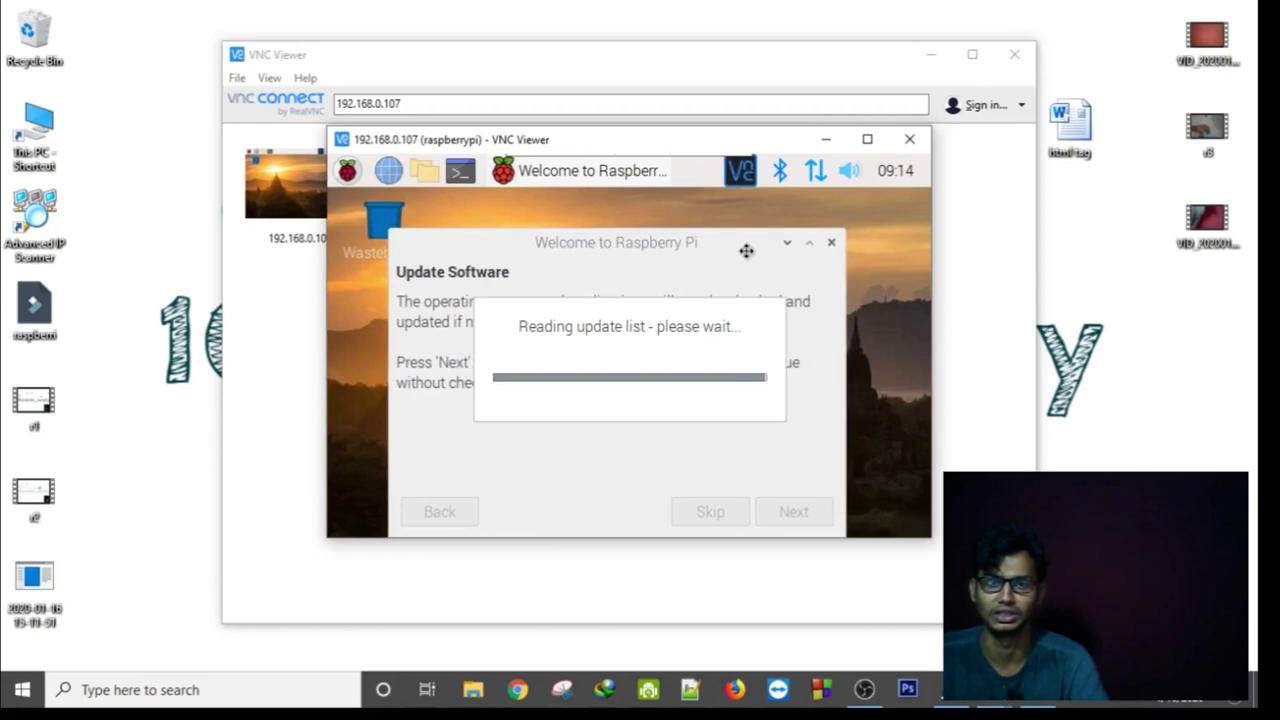
{"action": "left_click", "coordinate": [816, 171]}
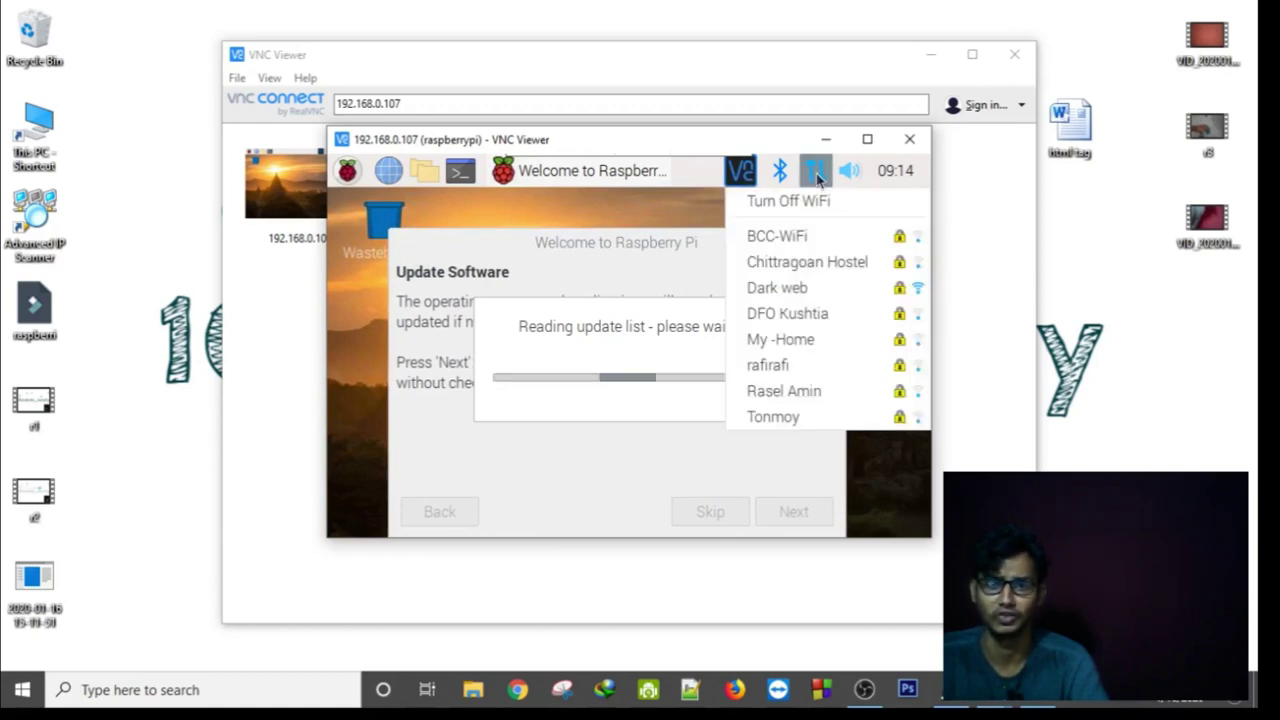
{"action": "left_click", "coordinate": [815, 288]}
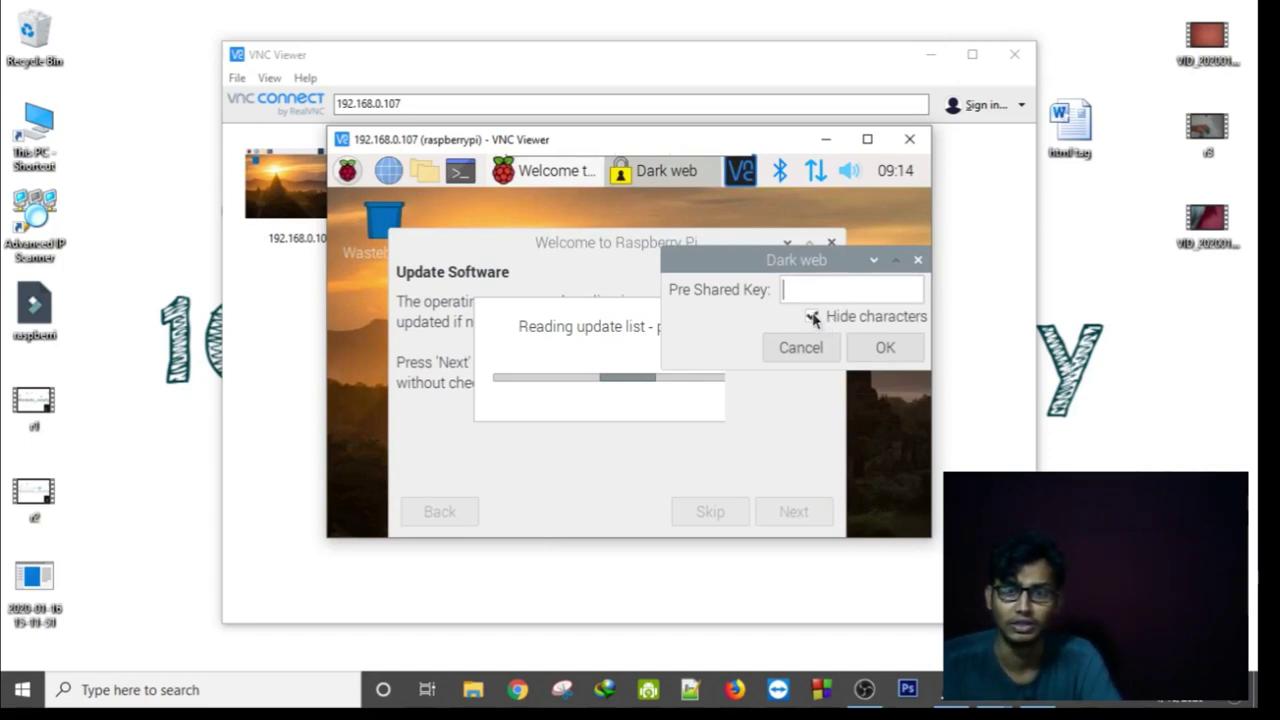
{"action": "left_click", "coordinate": [813, 316]}
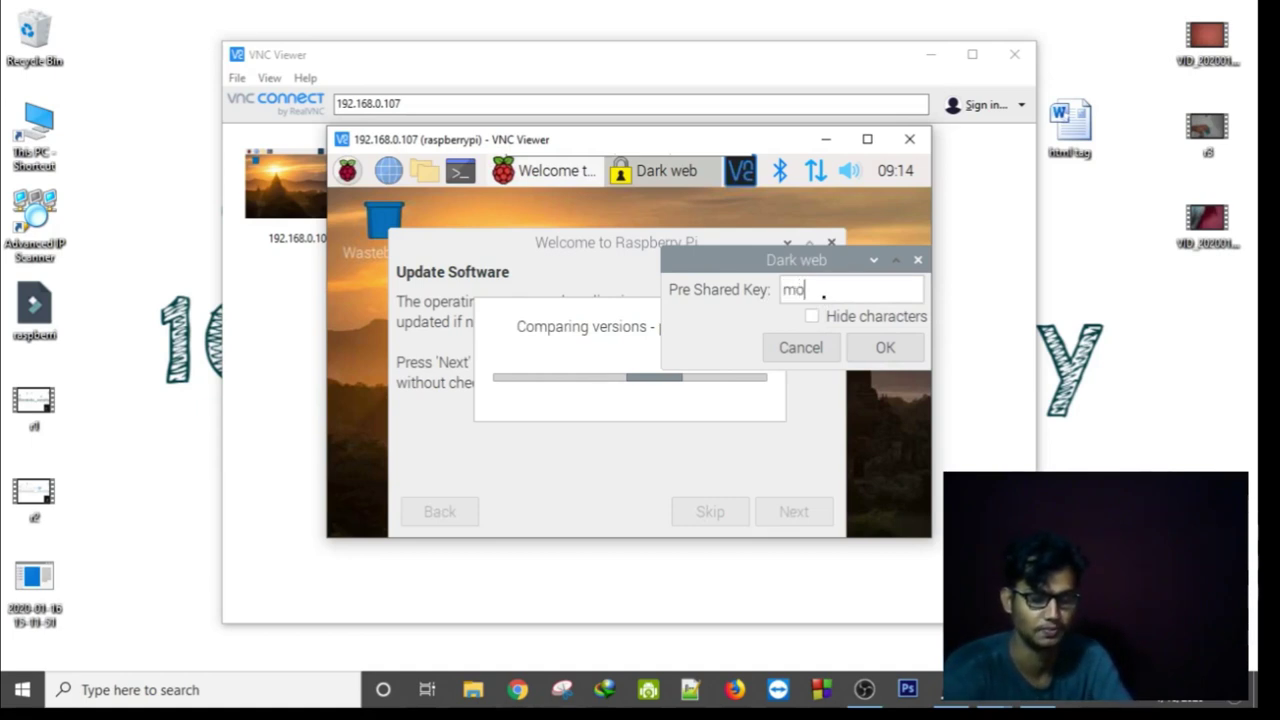
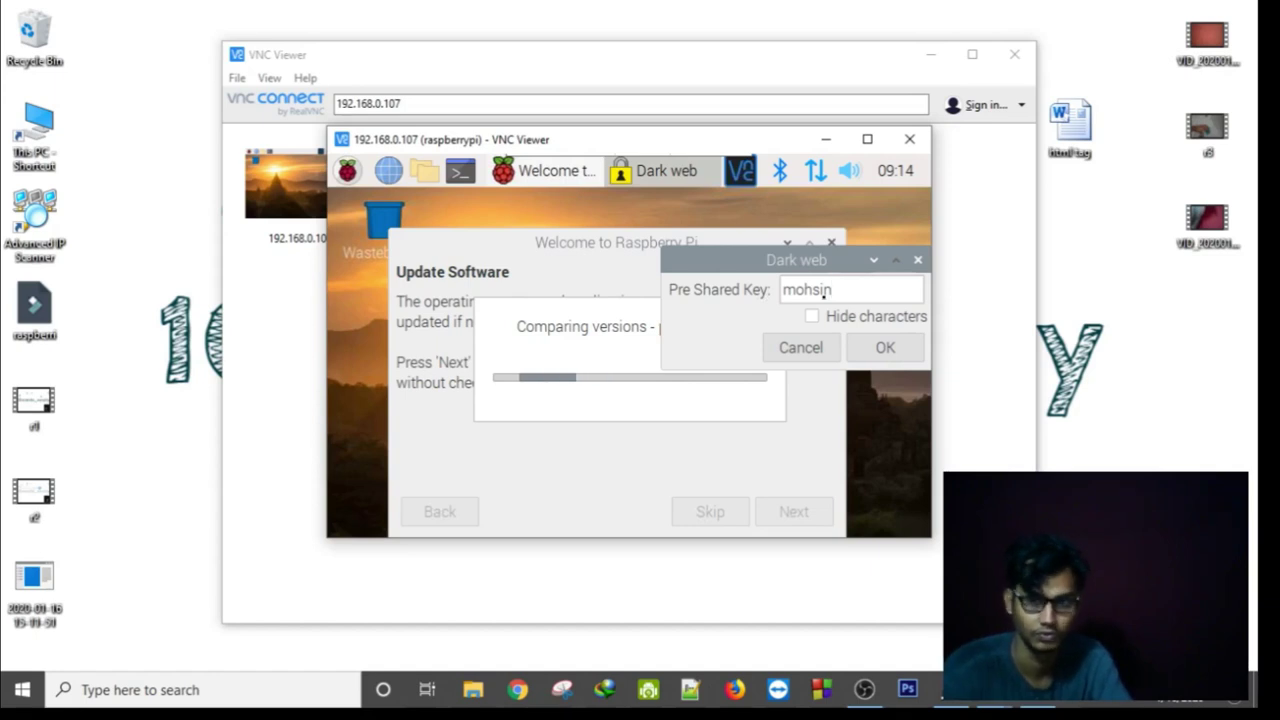
{"action": "left_click", "coordinate": [812, 316]}
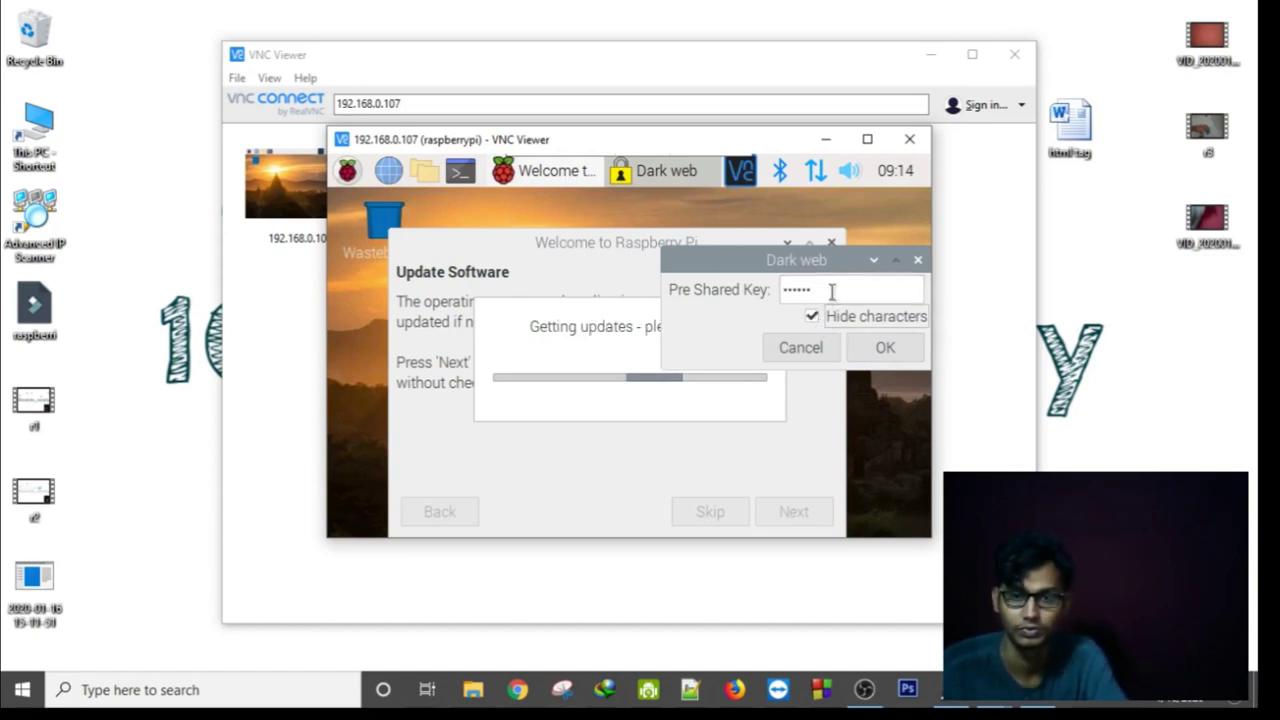
{"action": "left_click", "coordinate": [832, 290]}
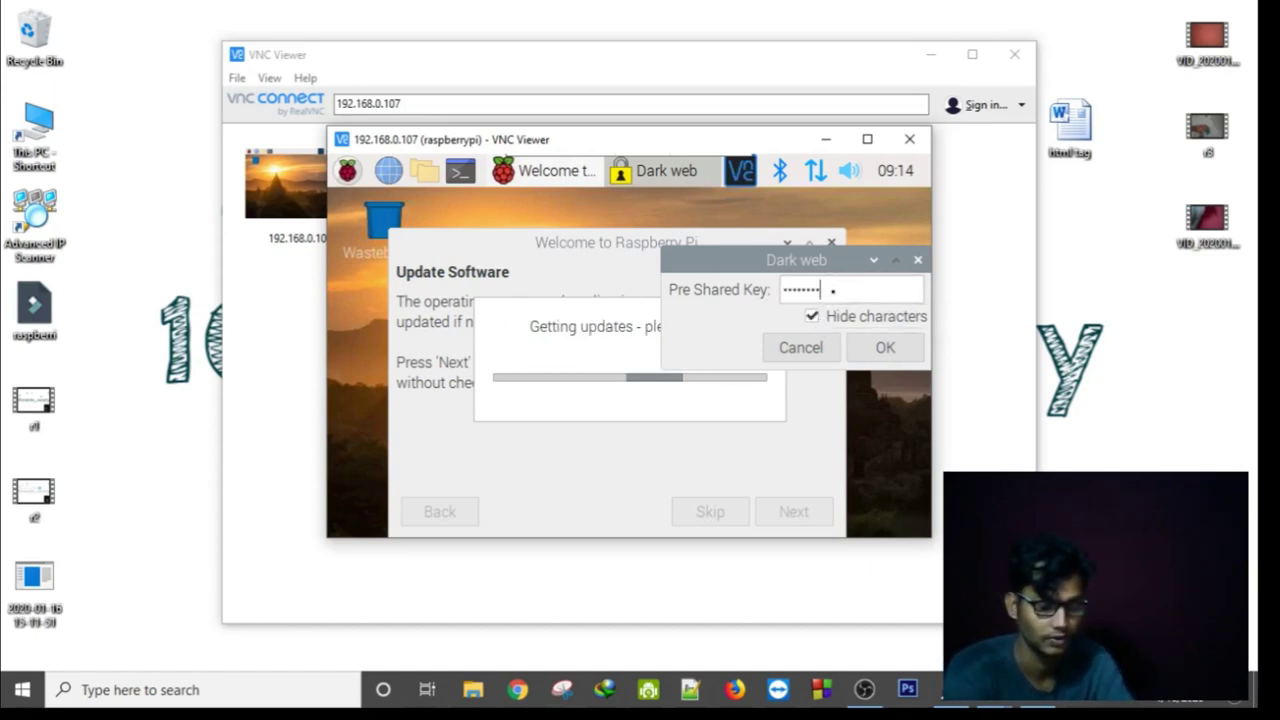
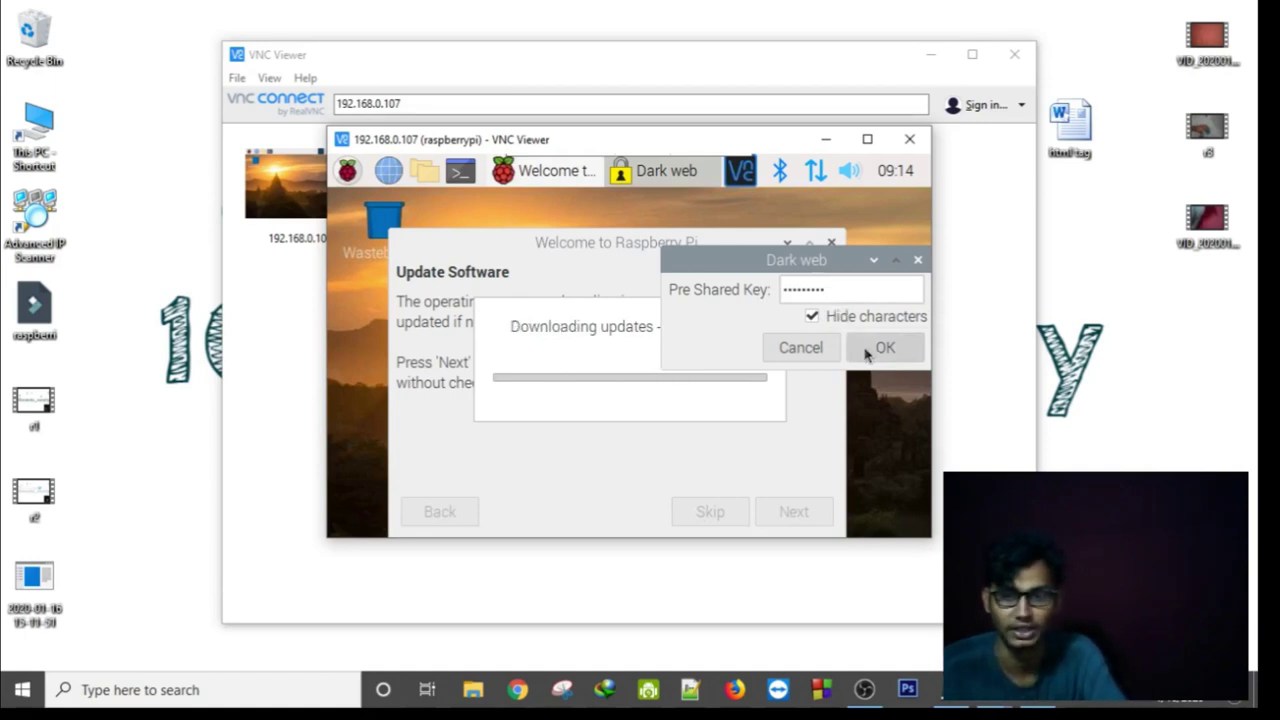
{"action": "left_click", "coordinate": [866, 352]}
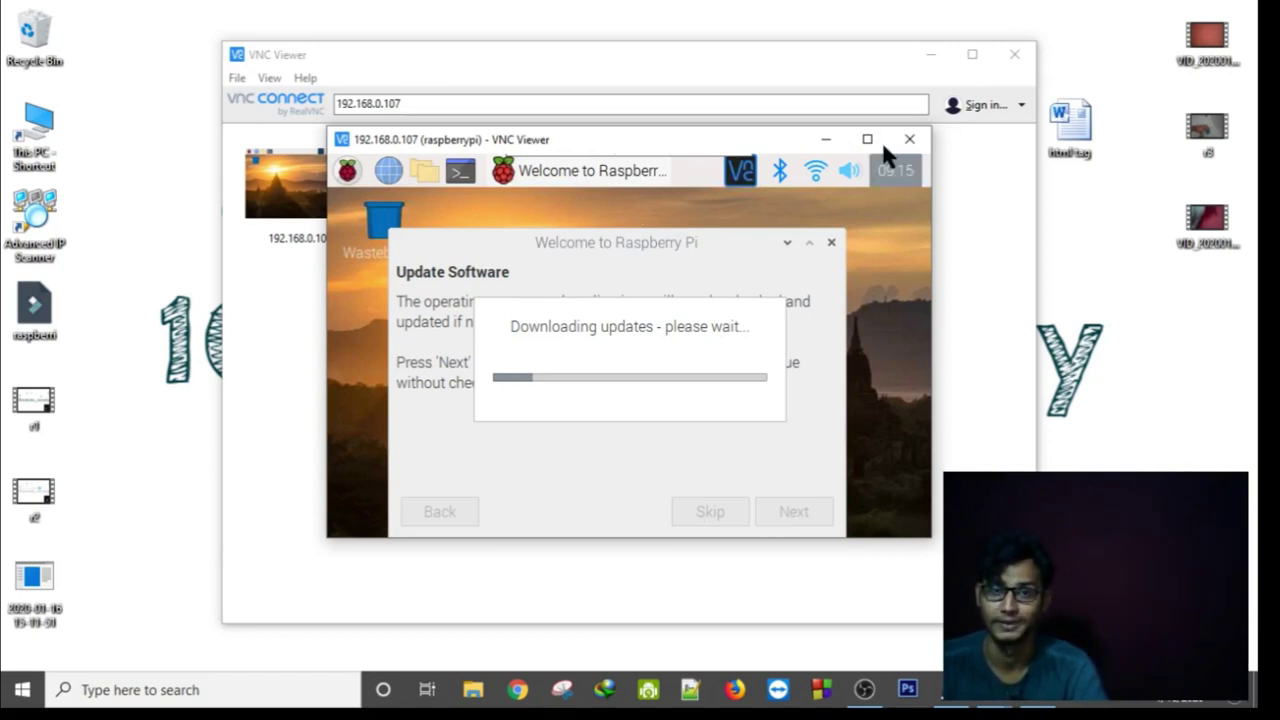
- Make the Pi session fill the screen and move the Welcome window to the bottom right
{"action": "left_click", "coordinate": [971, 54]}
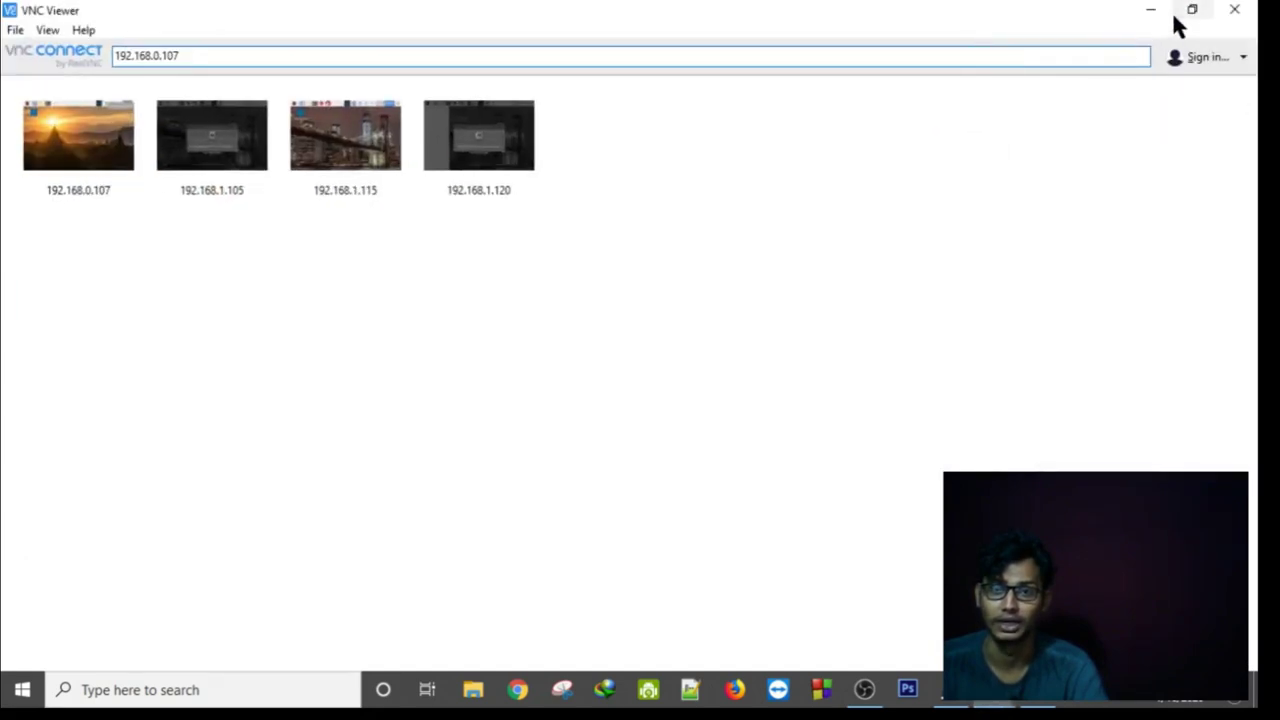
{"action": "left_click", "coordinate": [1152, 20]}
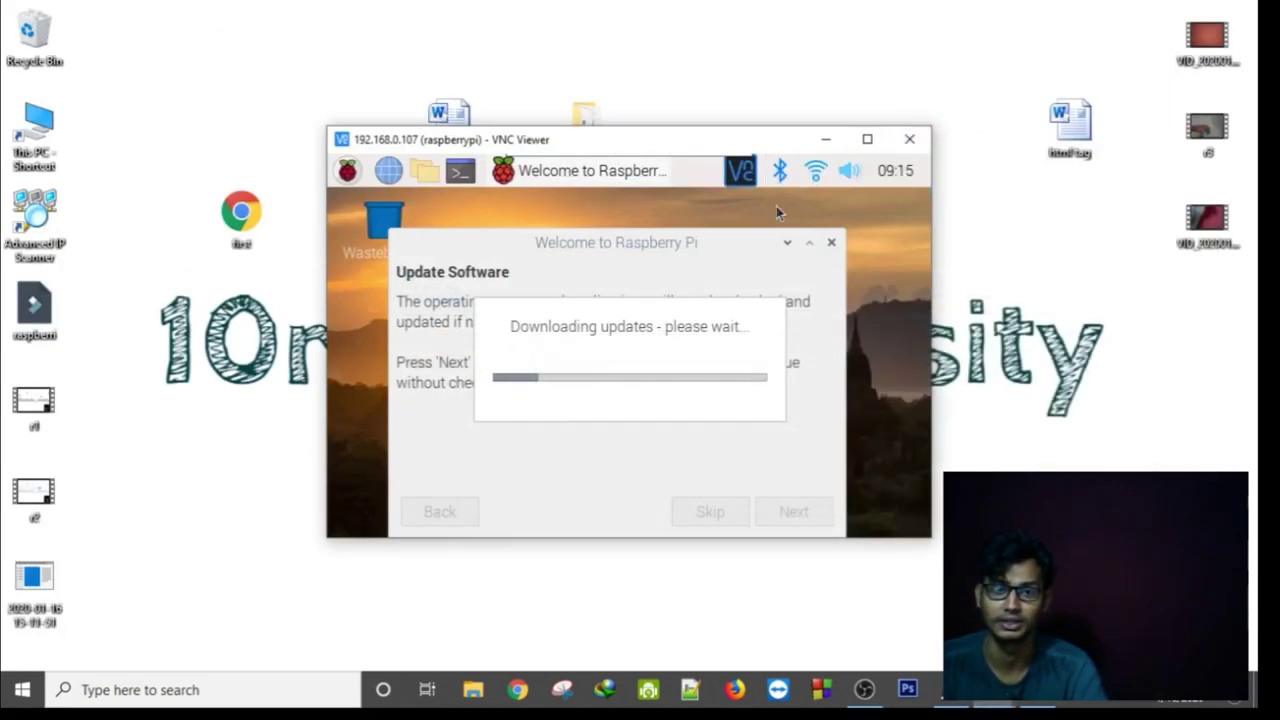
{"action": "left_click", "coordinate": [867, 139]}
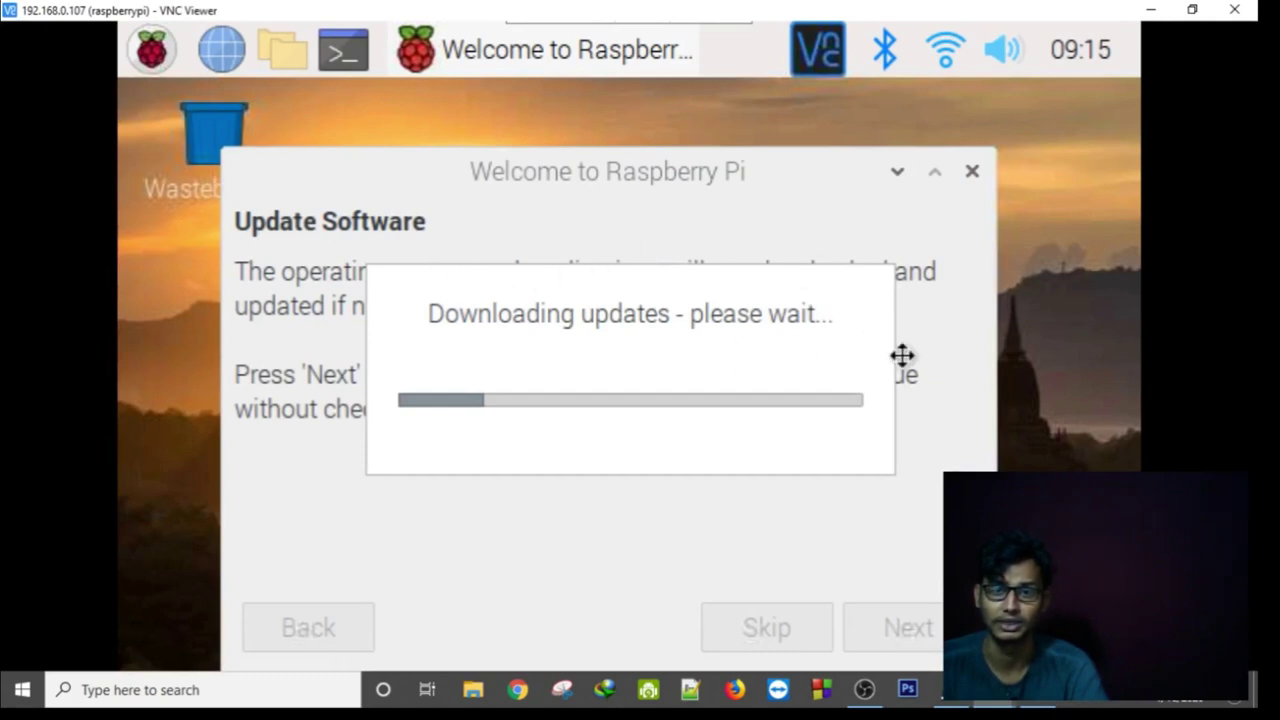
{"action": "left_click_drag", "start_coordinate": [903, 357], "coordinate": [1151, 690]}
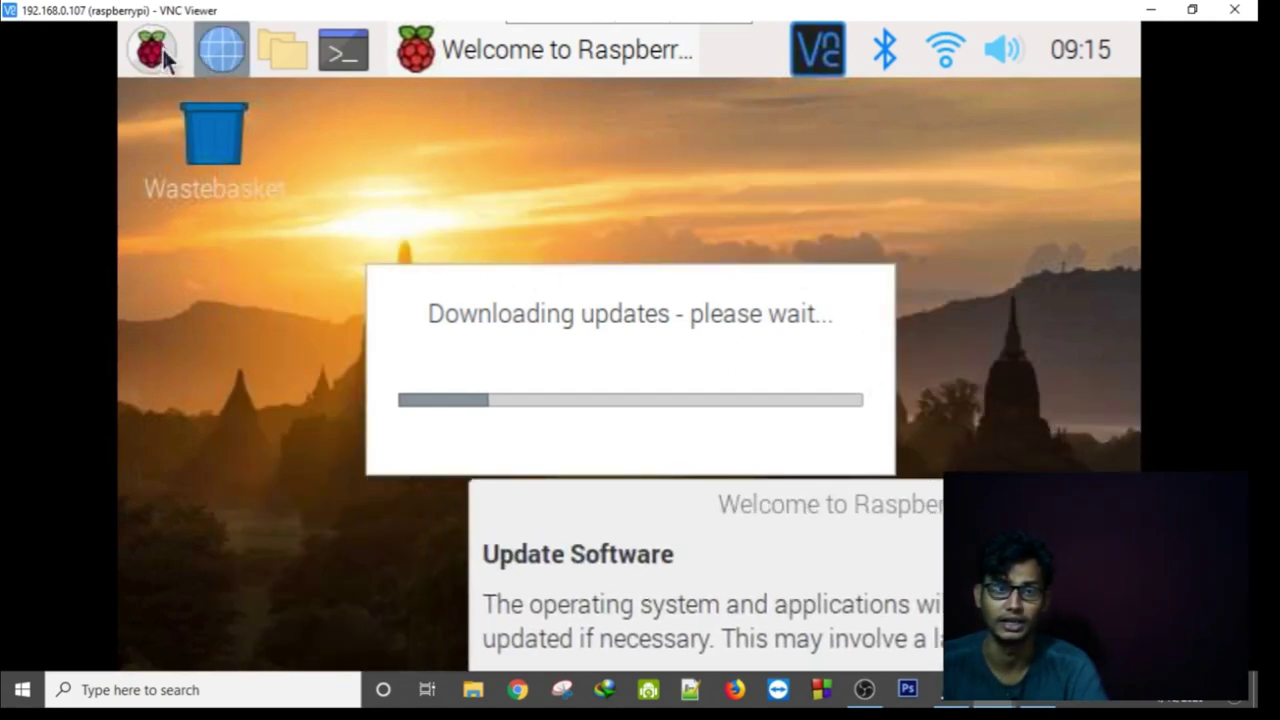
- Open and close the applications menu and LXTerminal, then switch to OBS Studio
{"action": "left_click", "coordinate": [152, 49]}
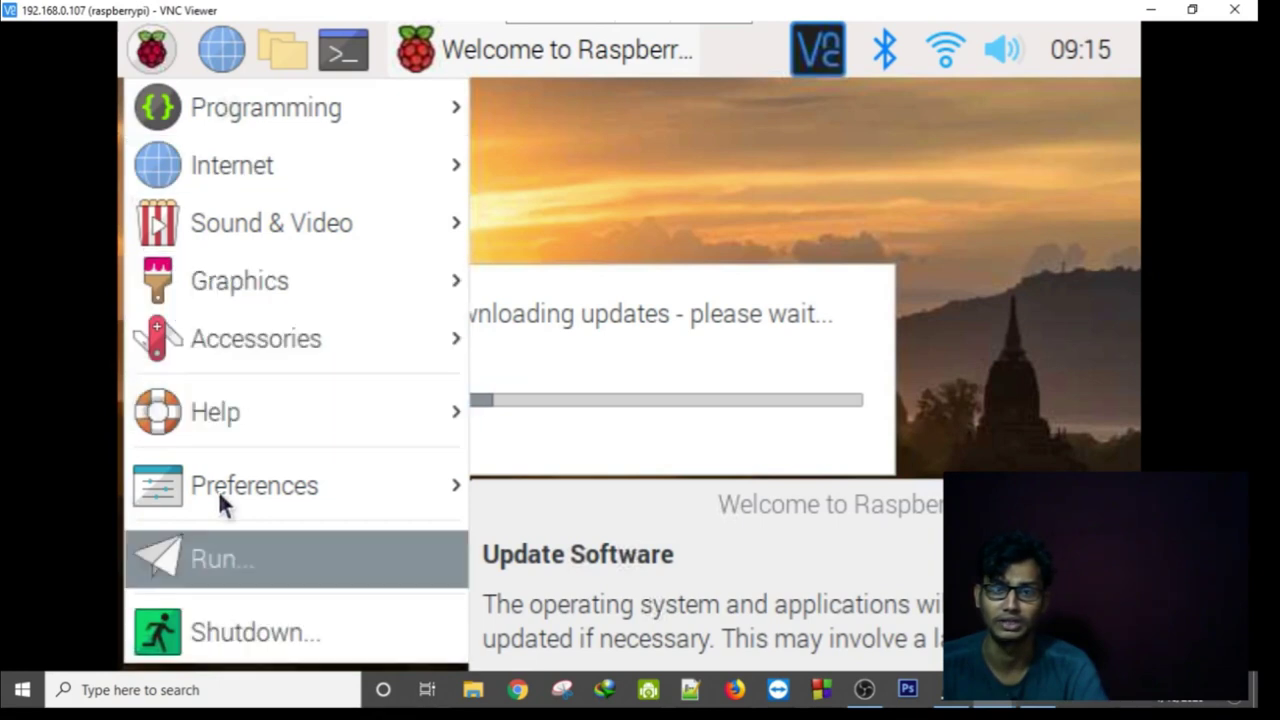
{"action": "left_click", "coordinate": [515, 109]}
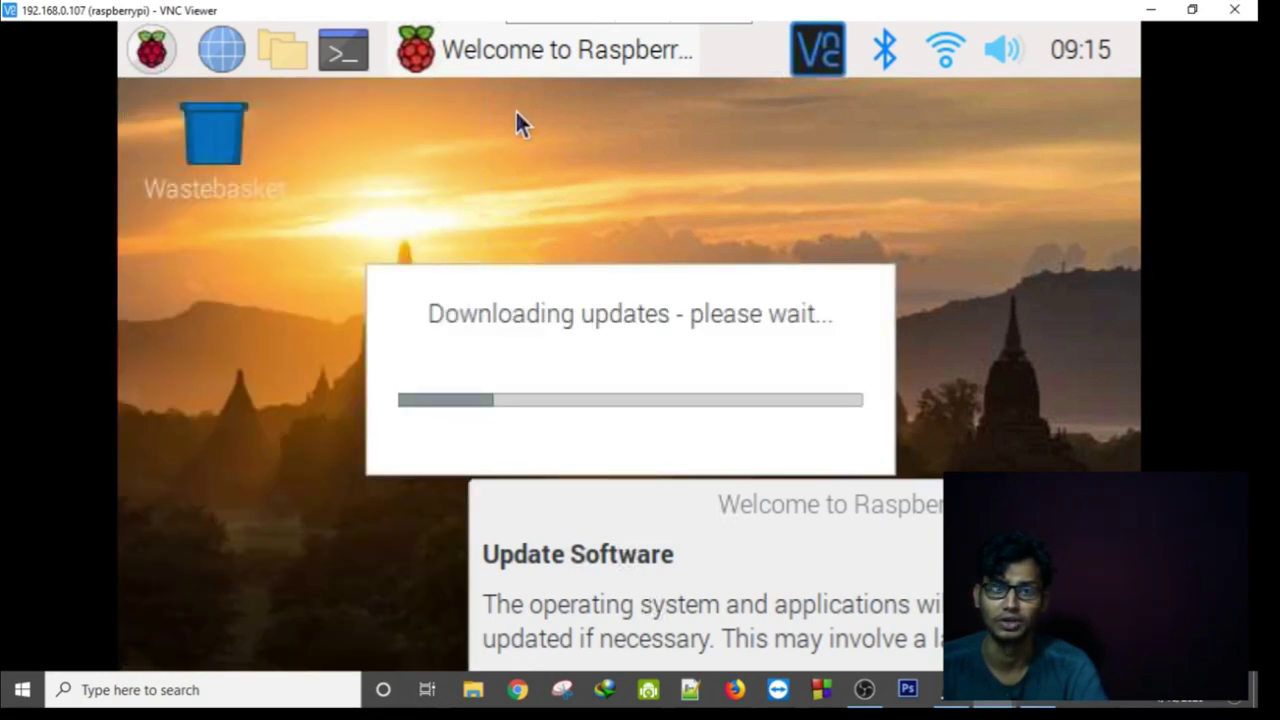
{"action": "left_click", "coordinate": [350, 48]}
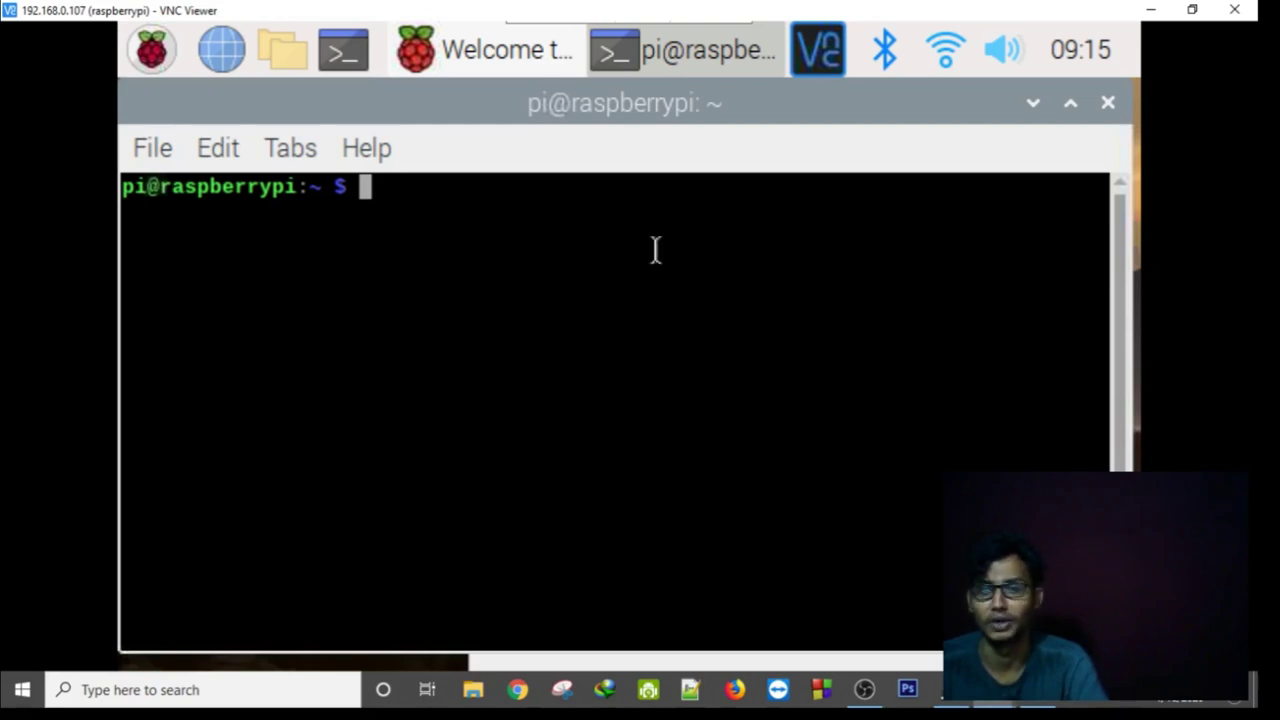
{"action": "left_click", "coordinate": [1108, 104]}
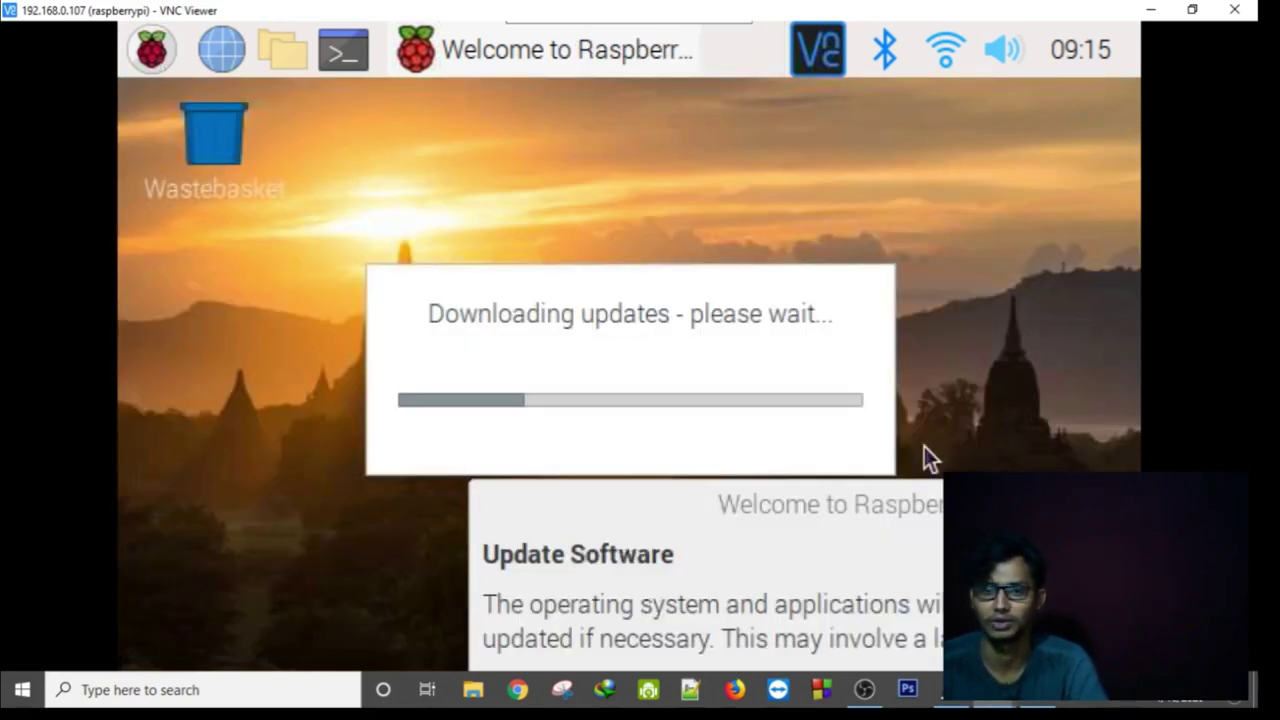
{"action": "left_click", "coordinate": [864, 689]}
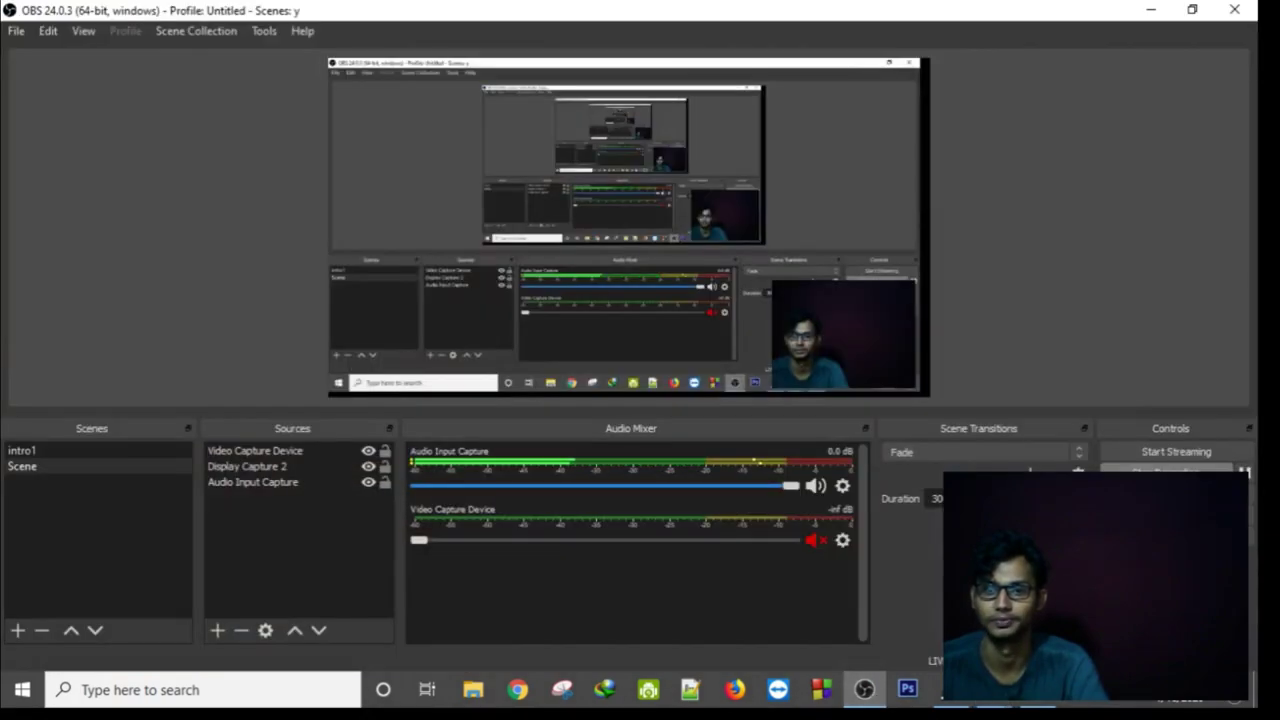